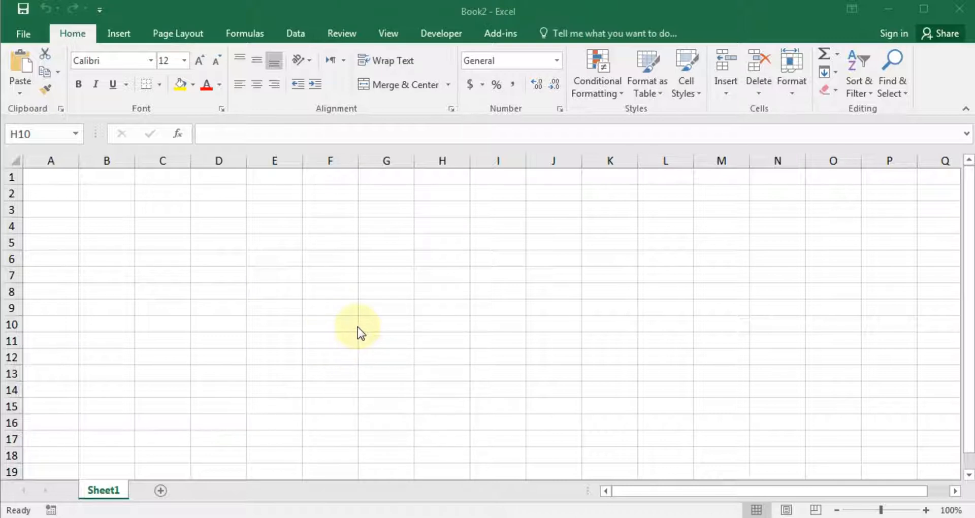
Step: Try out cell and range selection around the sheet, ending on cell A1
{"action": "left_click", "coordinate": [233, 244]}
{"action": "left_click", "coordinate": [113, 216]}
{"action": "left_click", "coordinate": [529, 288]}
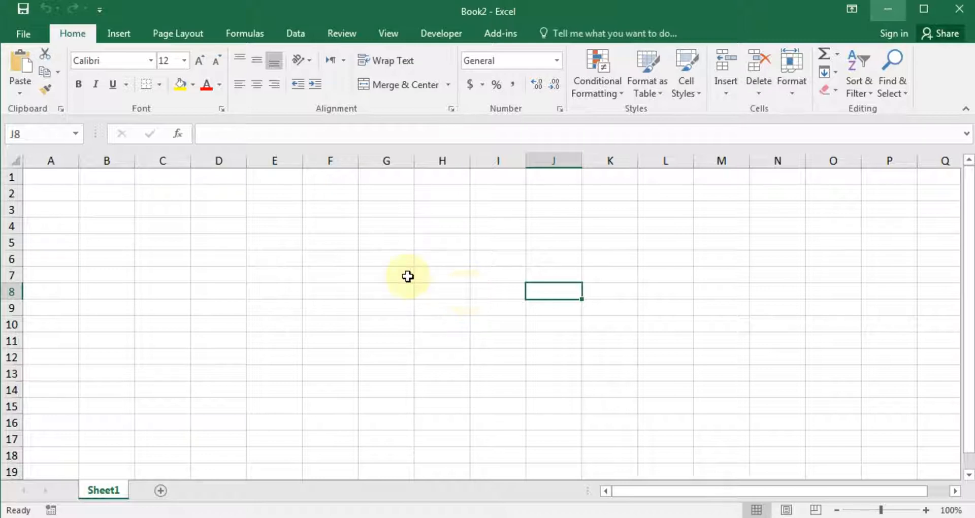
{"action": "left_click", "coordinate": [419, 242]}
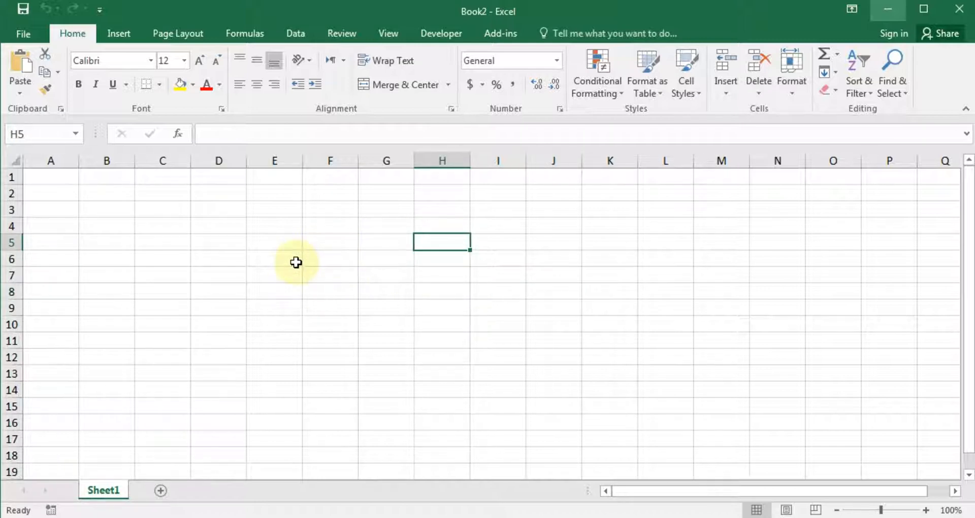
{"action": "left_click", "coordinate": [168, 241]}
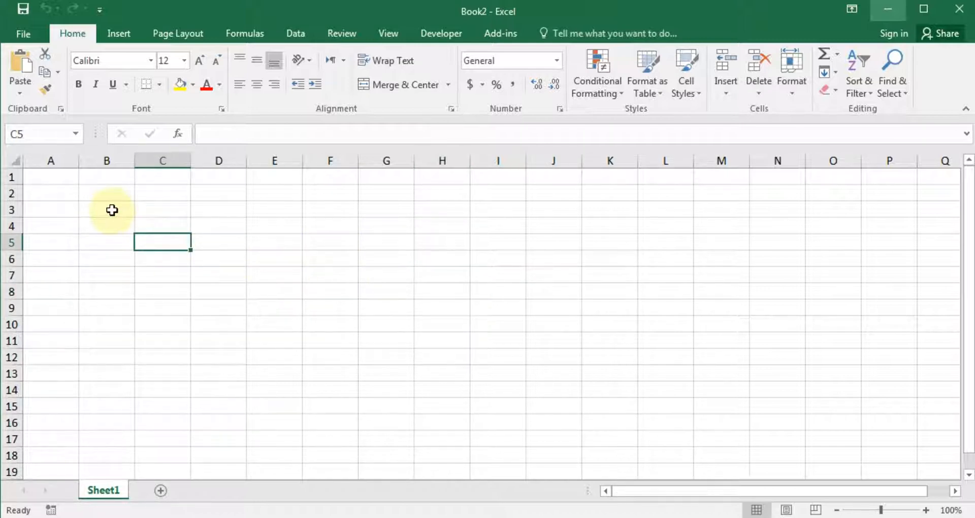
{"action": "left_click_drag", "start_coordinate": [94, 191], "coordinate": [201, 261]}
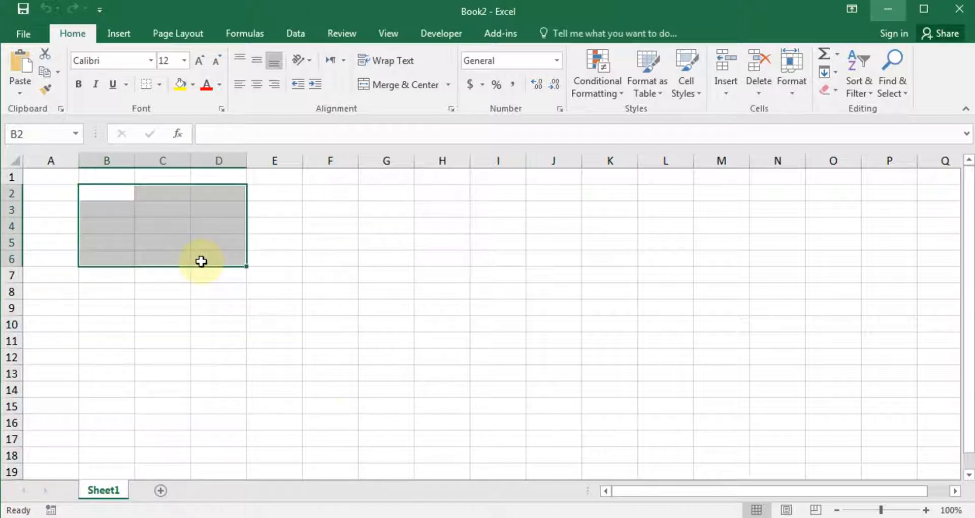
{"action": "left_click", "coordinate": [330, 381]}
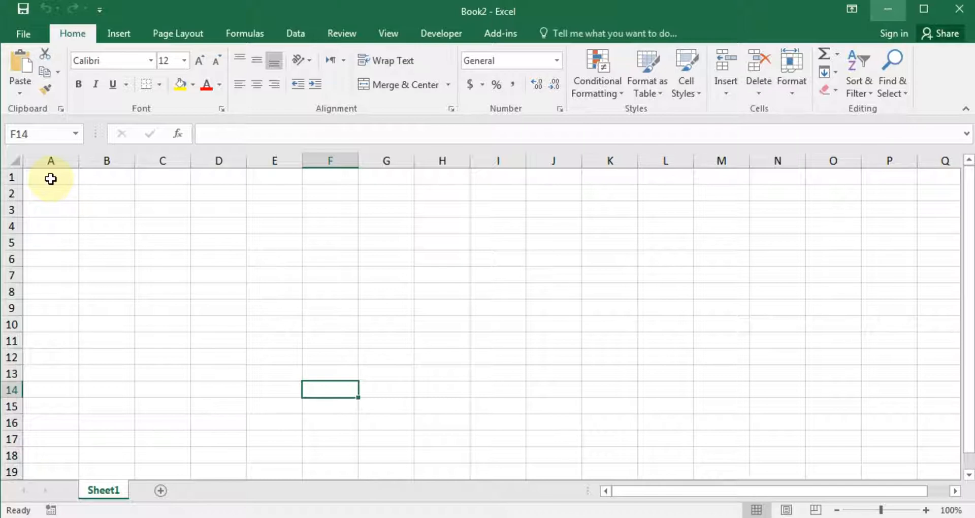
{"action": "left_click", "coordinate": [130, 206]}
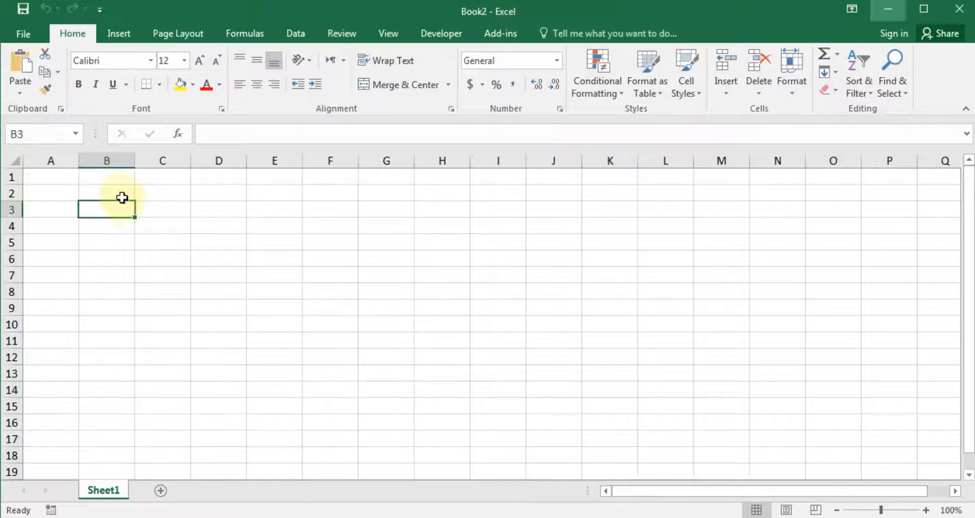
{"action": "left_click", "coordinate": [120, 193]}
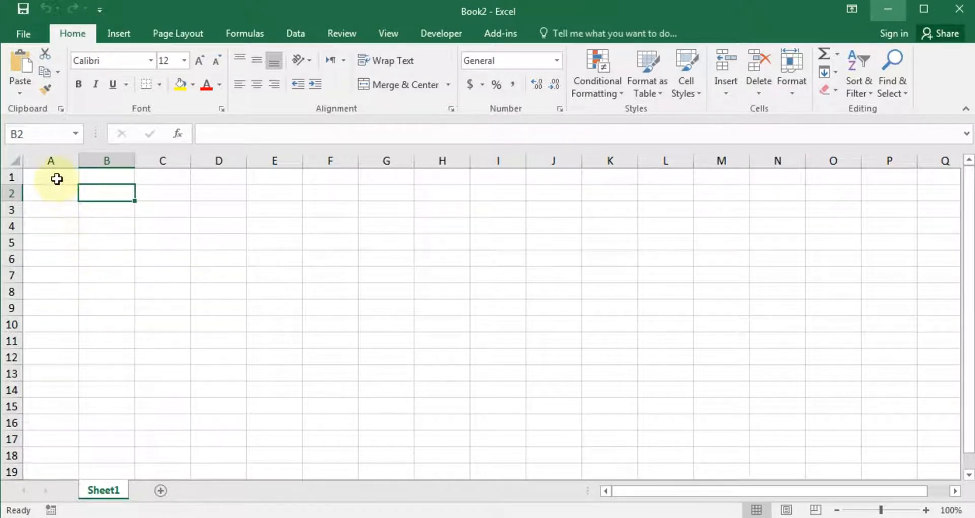
{"action": "left_click", "coordinate": [216, 321]}
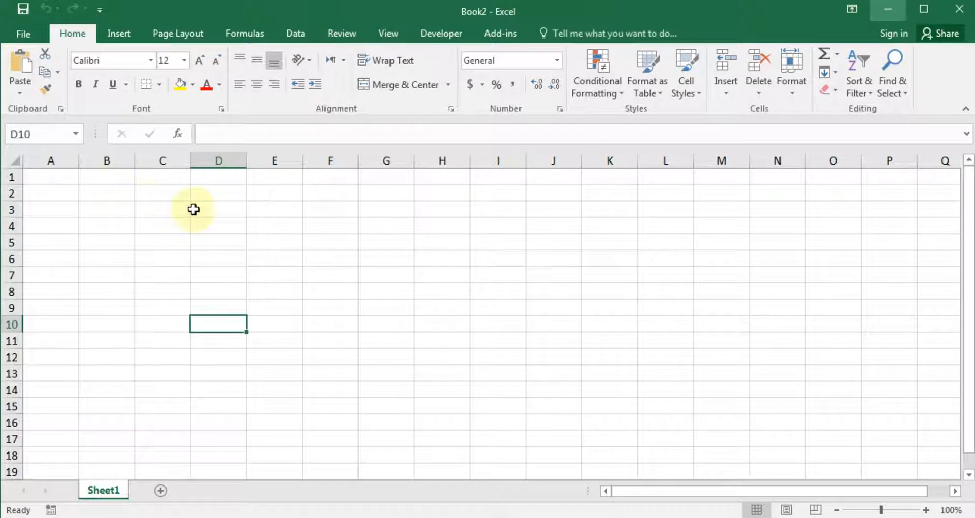
{"action": "left_click", "coordinate": [51, 173]}
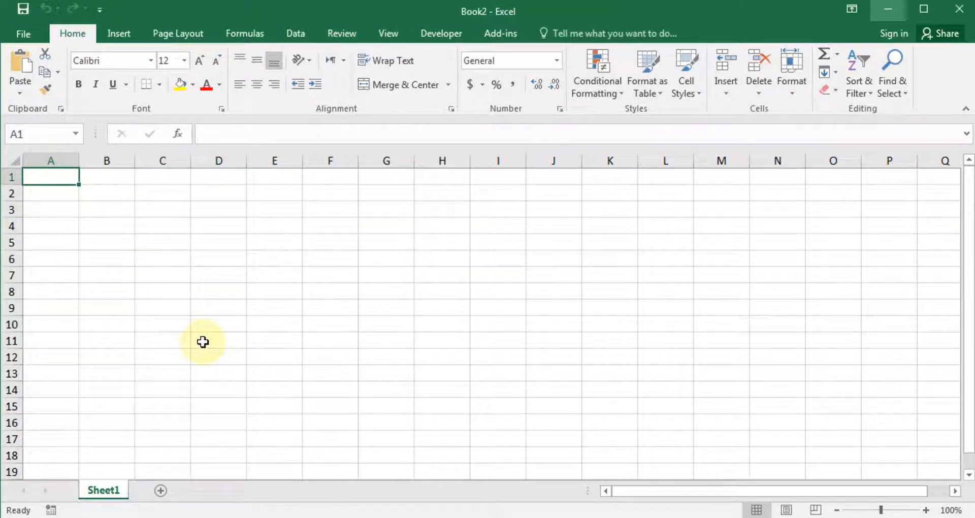
Step: Enter the headings Roll #, Name, English, Maths, Science and Social Studies across A1:F1
{"action": "type", "text": "Rol"}
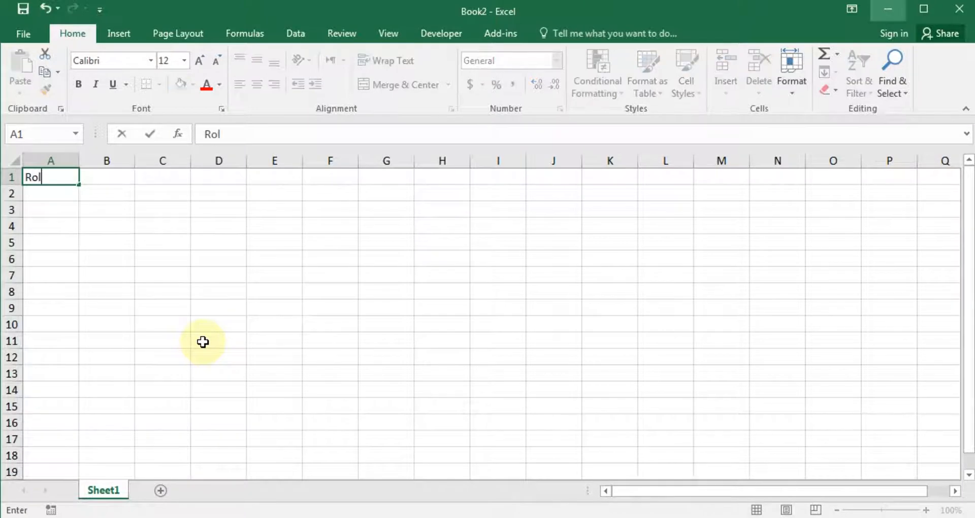
{"action": "type", "text": "l #"}
{"action": "key", "text": "Tab"}
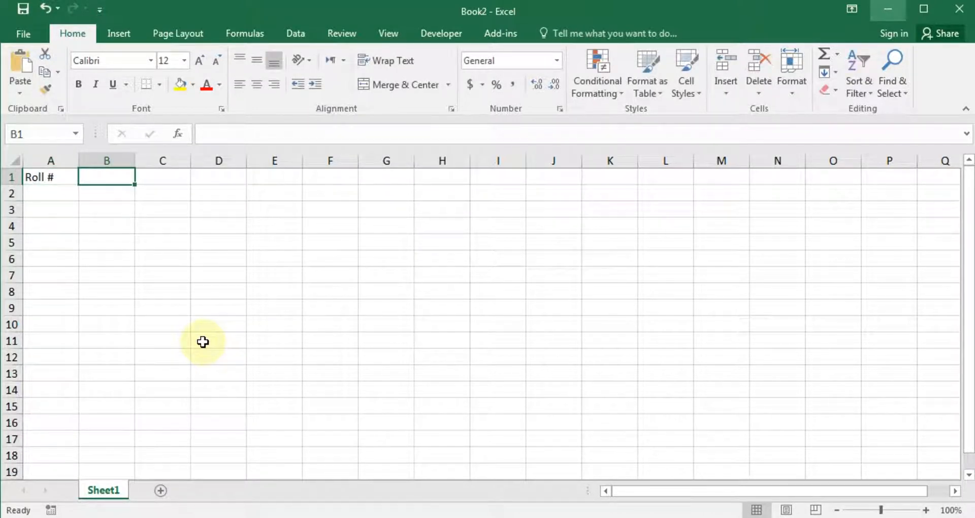
{"action": "type", "text": "Name"}
{"action": "key", "text": "Tab"}
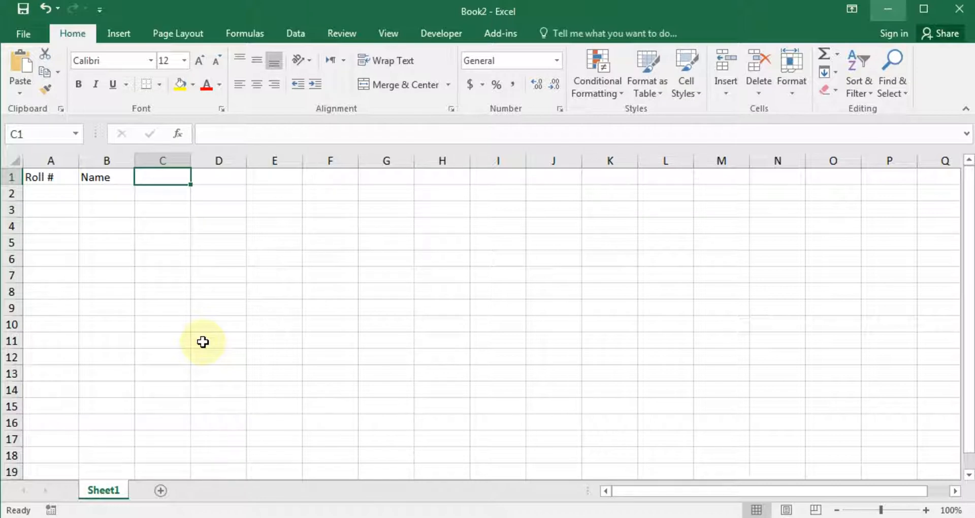
{"action": "type", "text": "English"}
{"action": "key", "text": "Tab"}
{"action": "type", "text": "Maths"}
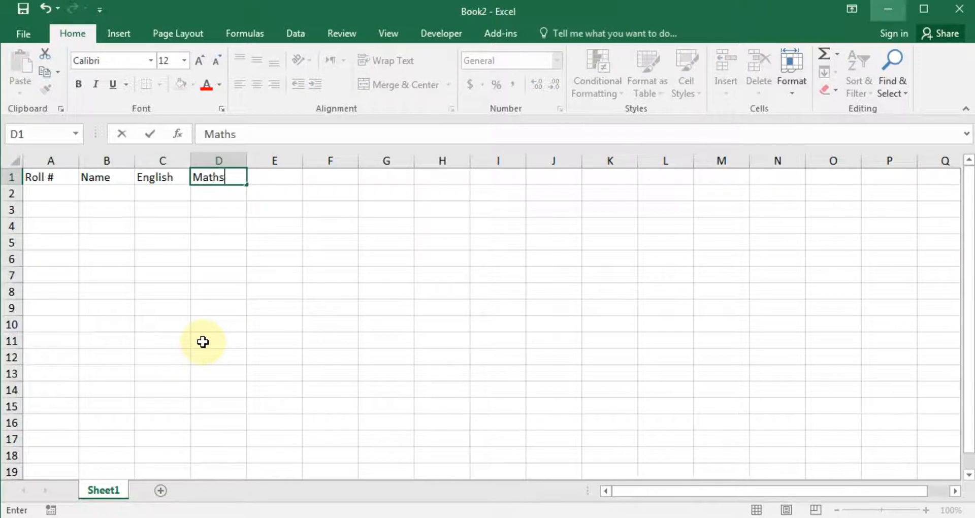
{"action": "key", "text": "Tab"}
{"action": "type", "text": "Science"}
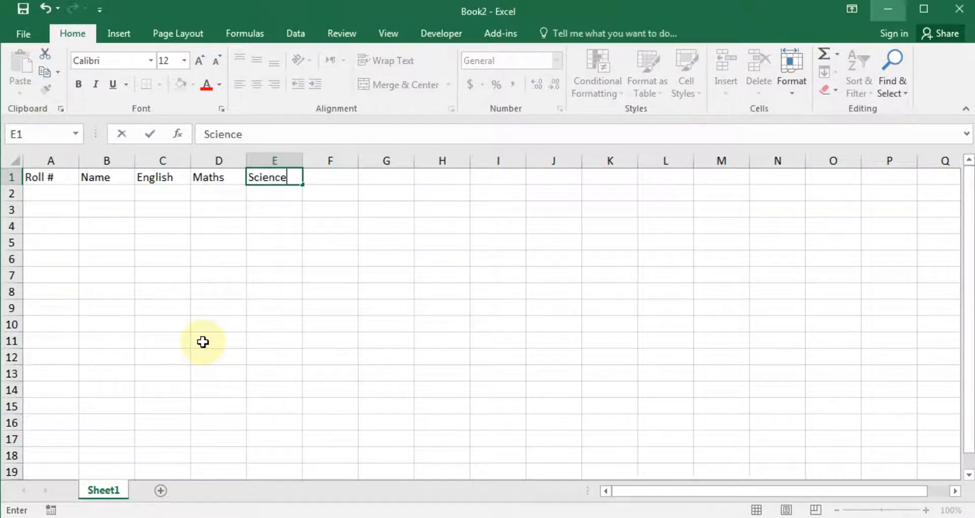
{"action": "key", "text": "Tab"}
{"action": "type", "text": "Social Studies"}
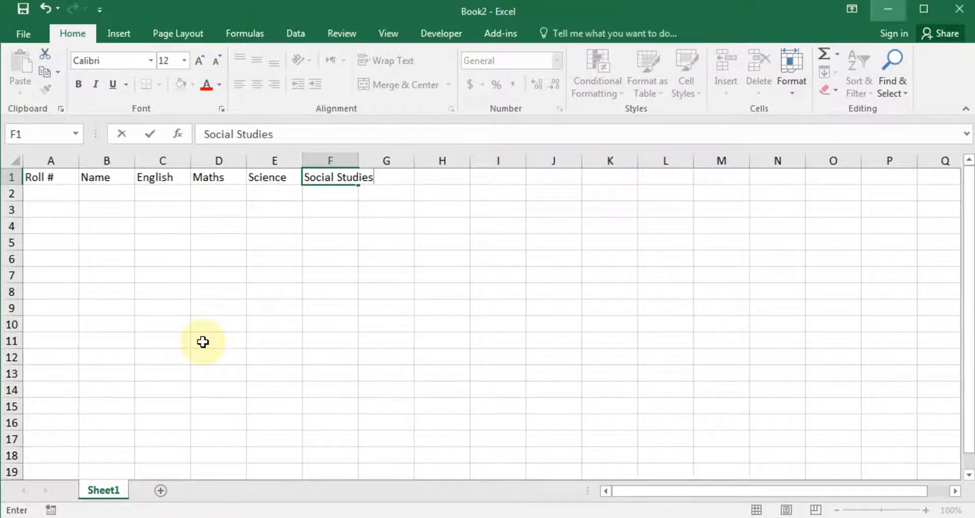
{"action": "key", "text": "Return"}
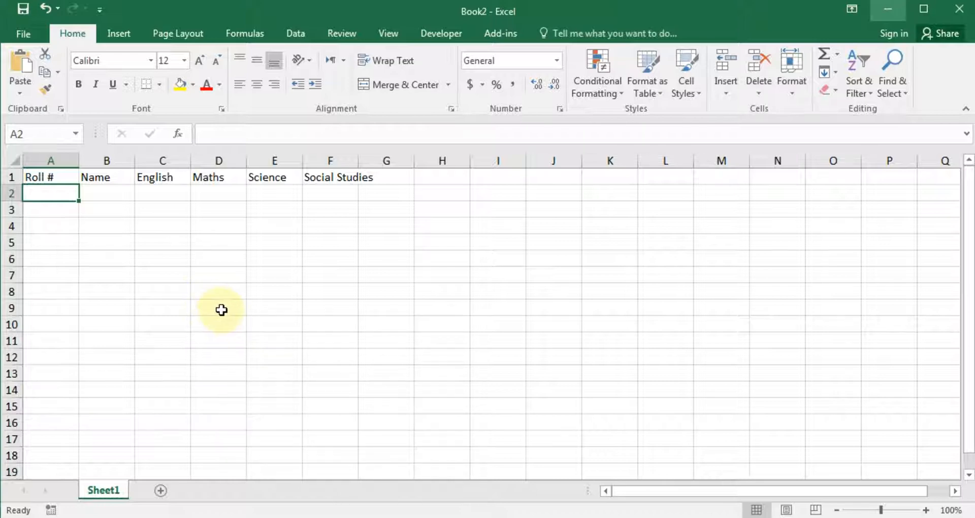
{"action": "left_click_drag", "start_coordinate": [56, 224], "coordinate": [330, 240]}
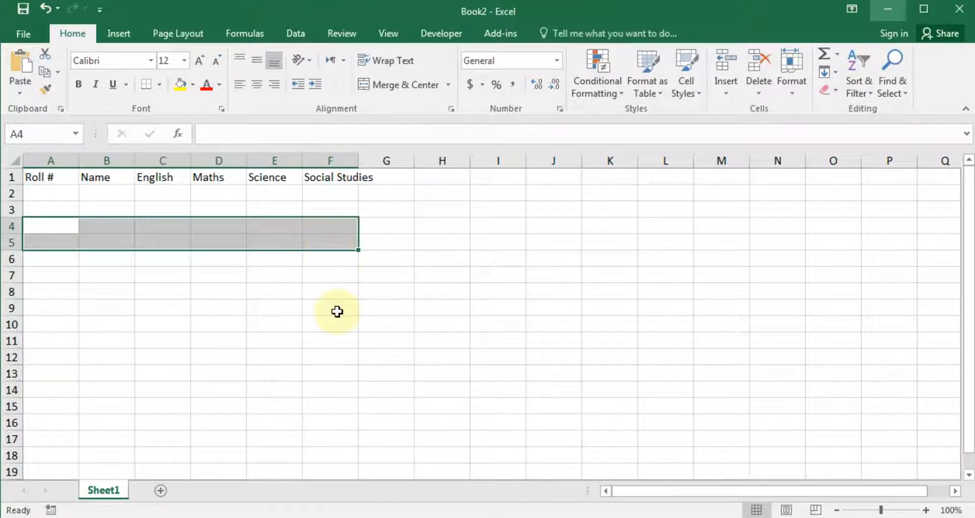
{"action": "left_click", "coordinate": [337, 311]}
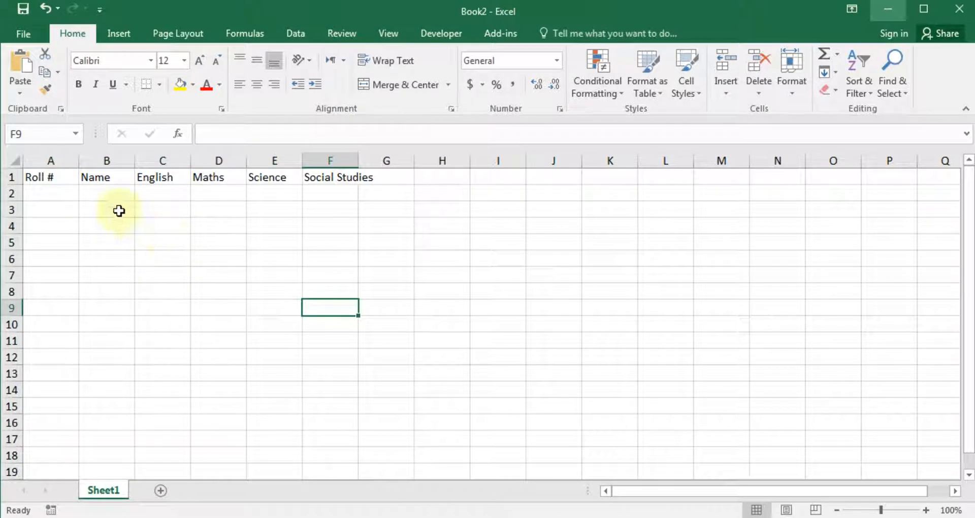
{"action": "left_click", "coordinate": [55, 176]}
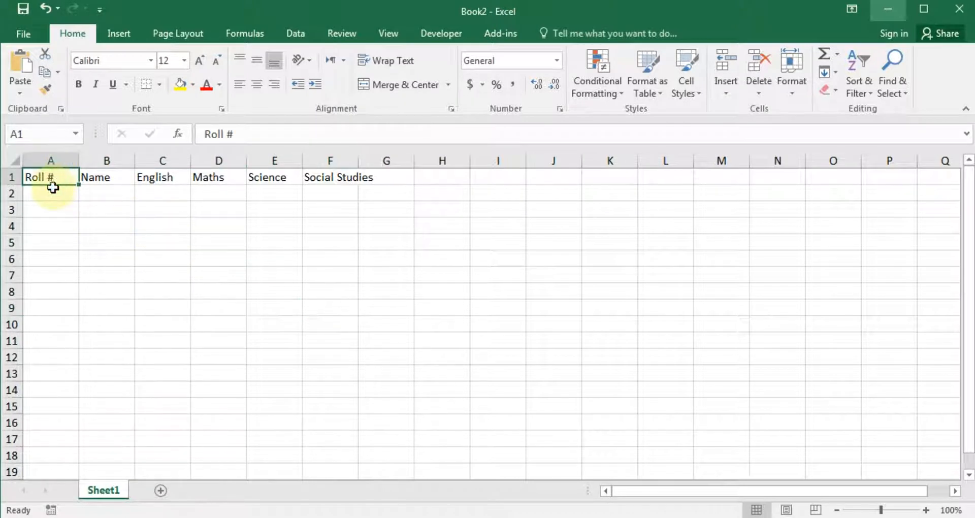
{"action": "left_click", "coordinate": [63, 195]}
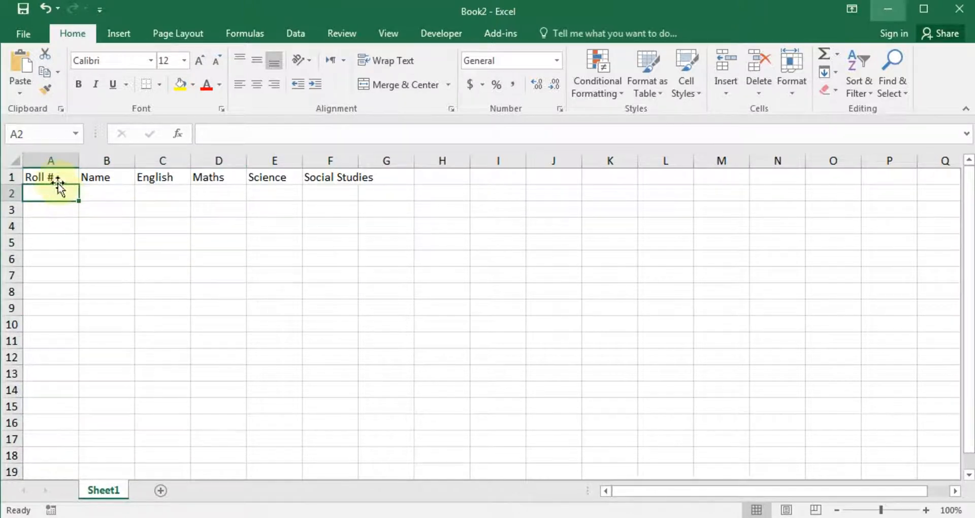
{"action": "left_click", "coordinate": [114, 229]}
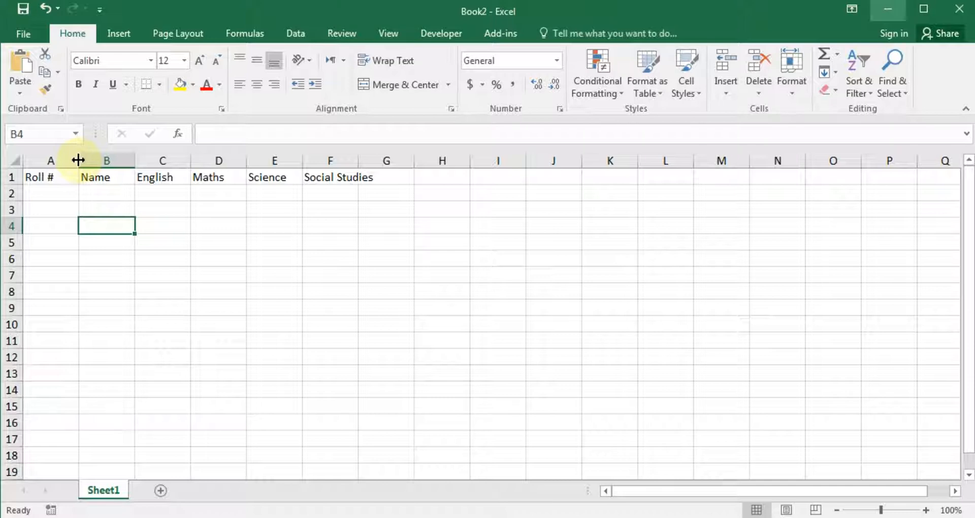
Step: Narrow column A to fit Roll #, widen column B for student names, and select column B
{"action": "left_click_drag", "start_coordinate": [78, 160], "coordinate": [60, 158]}
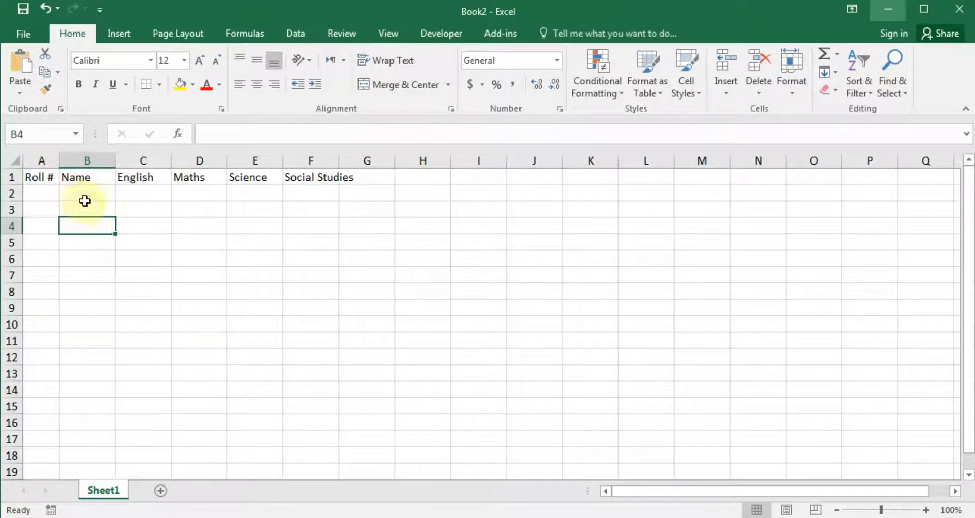
{"action": "left_click", "coordinate": [82, 192]}
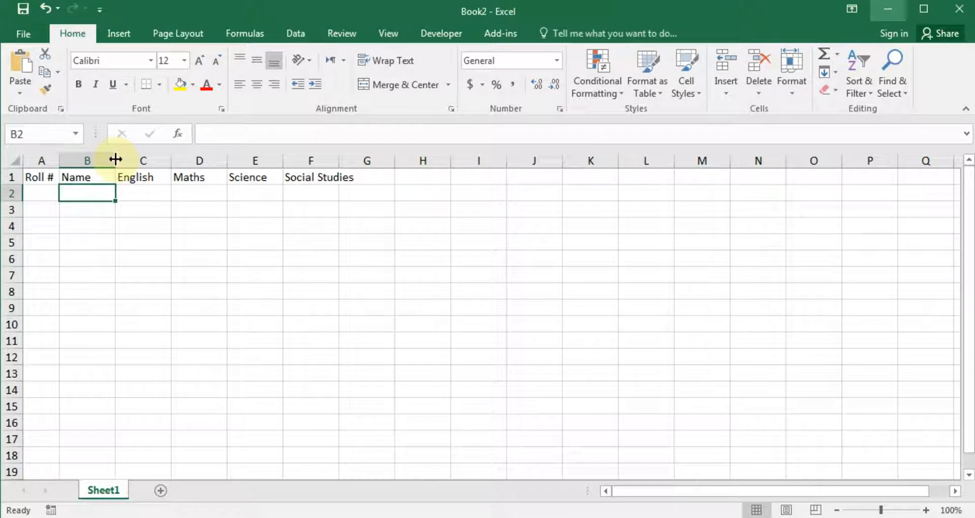
{"action": "left_click_drag", "start_coordinate": [116, 160], "coordinate": [229, 172]}
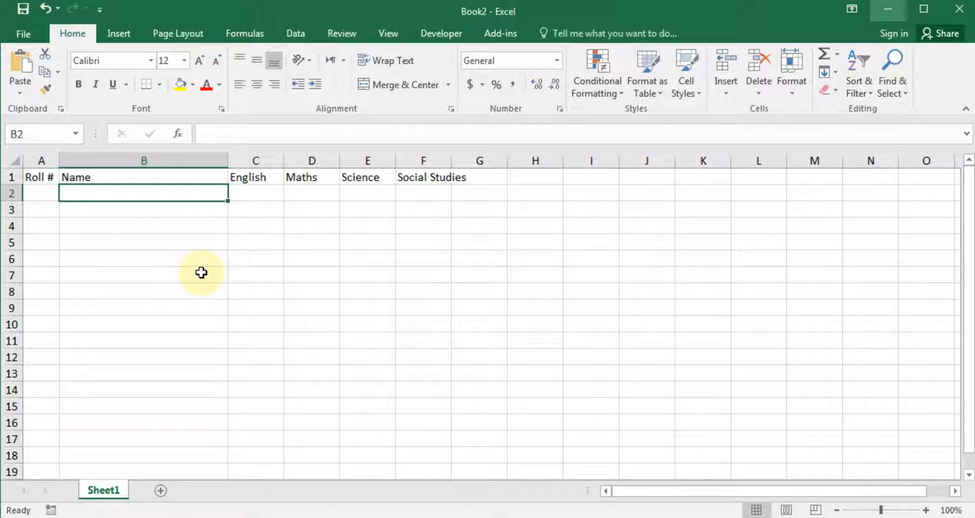
{"action": "left_click", "coordinate": [184, 256]}
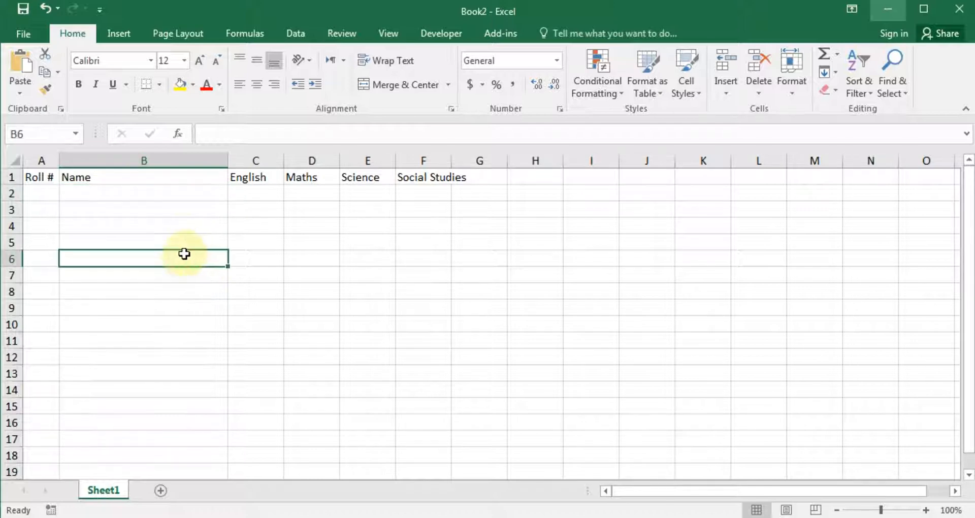
{"action": "left_click", "coordinate": [137, 158]}
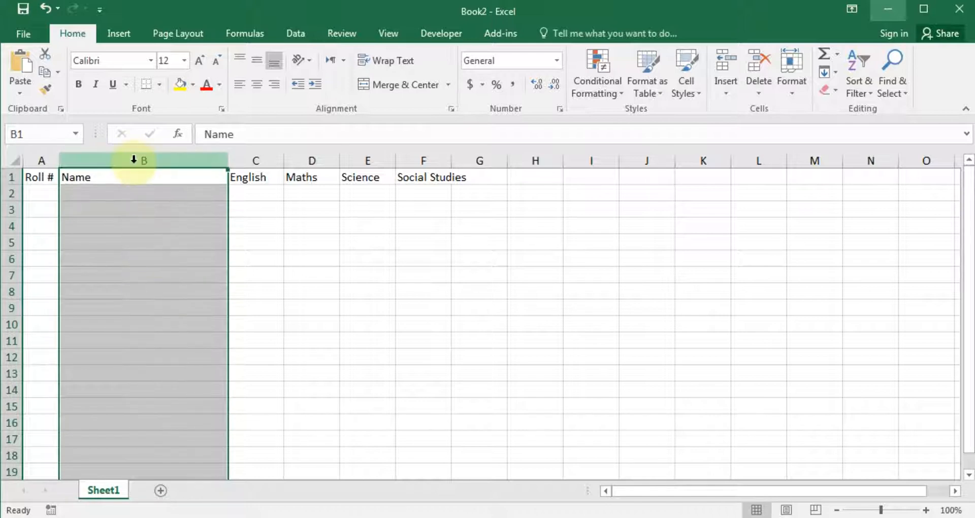
Step: Give column B an exact Column Width of 30
{"action": "right_click", "coordinate": [133, 159]}
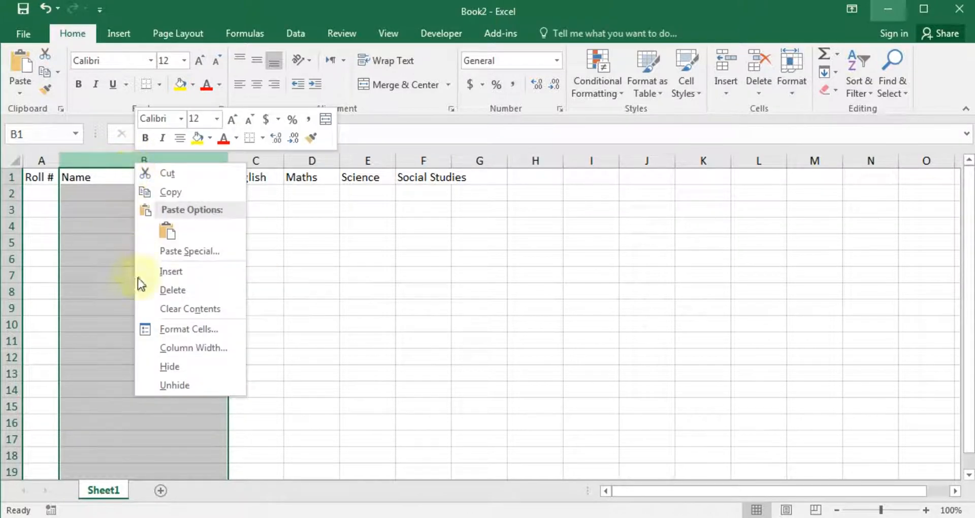
{"action": "left_click", "coordinate": [186, 346]}
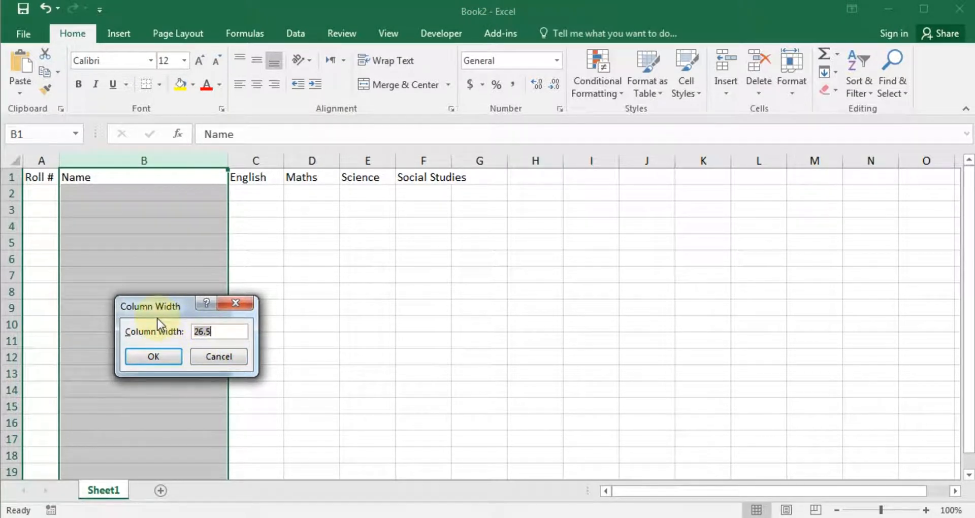
{"action": "type", "text": "30"}
{"action": "key", "text": "Return"}
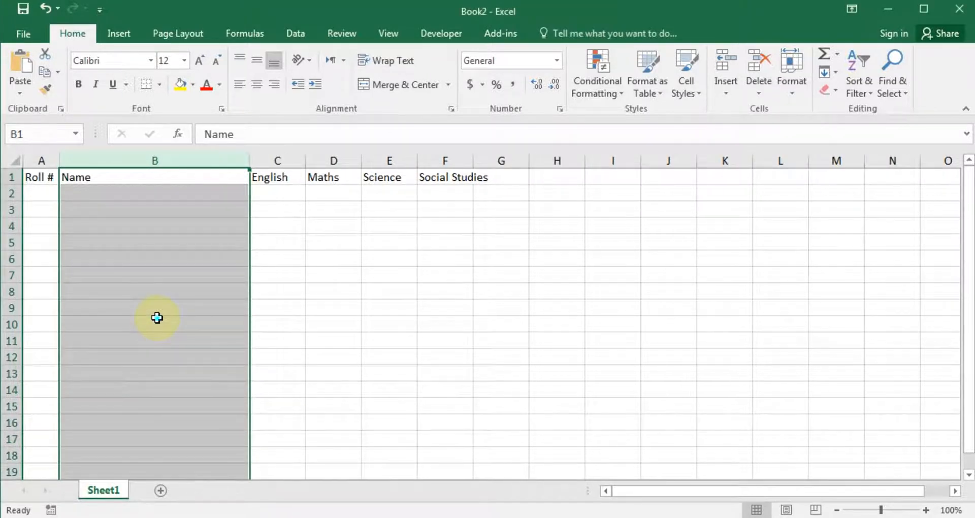
{"action": "left_click", "coordinate": [157, 317]}
{"action": "left_click", "coordinate": [283, 223]}
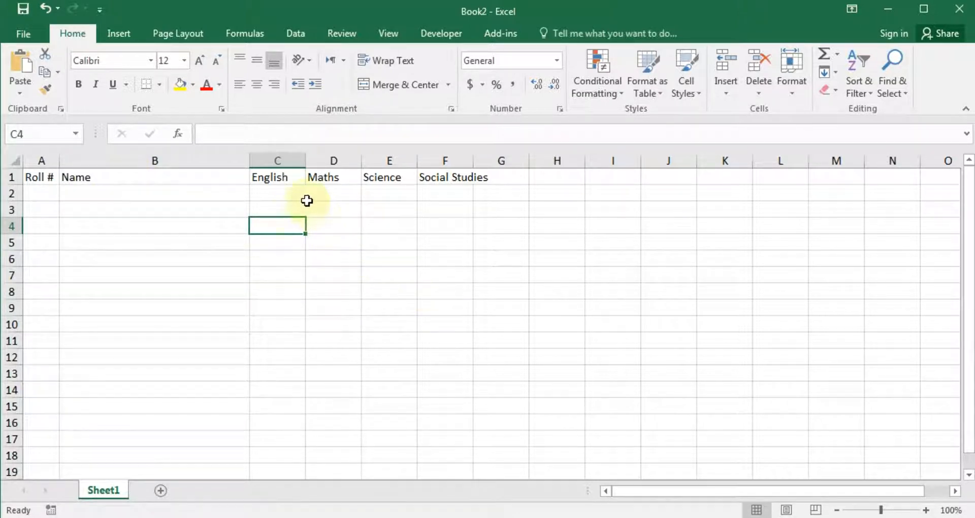
Step: Select columns C through G and drag a border to resize them to one shared width
{"action": "left_click", "coordinate": [389, 291]}
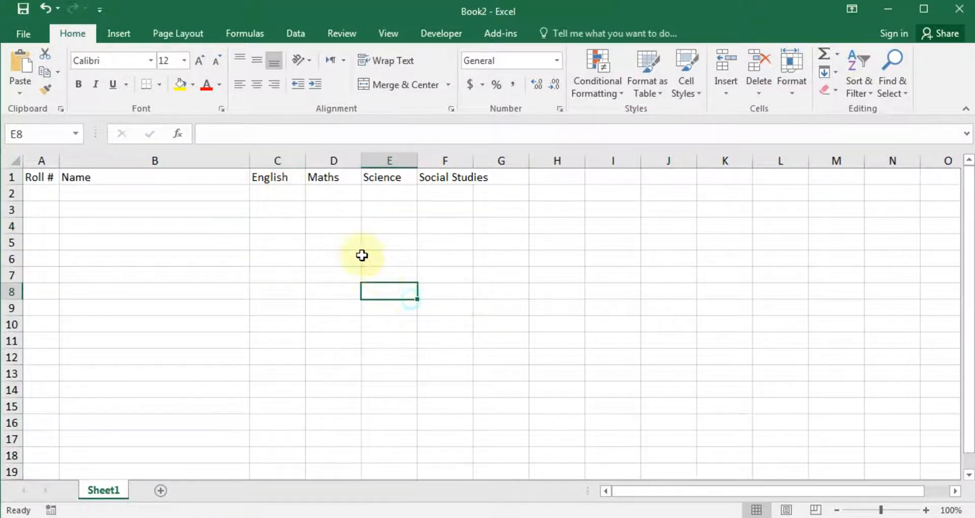
{"action": "left_click", "coordinate": [293, 183]}
{"action": "left_click_drag", "start_coordinate": [294, 184], "coordinate": [448, 178]}
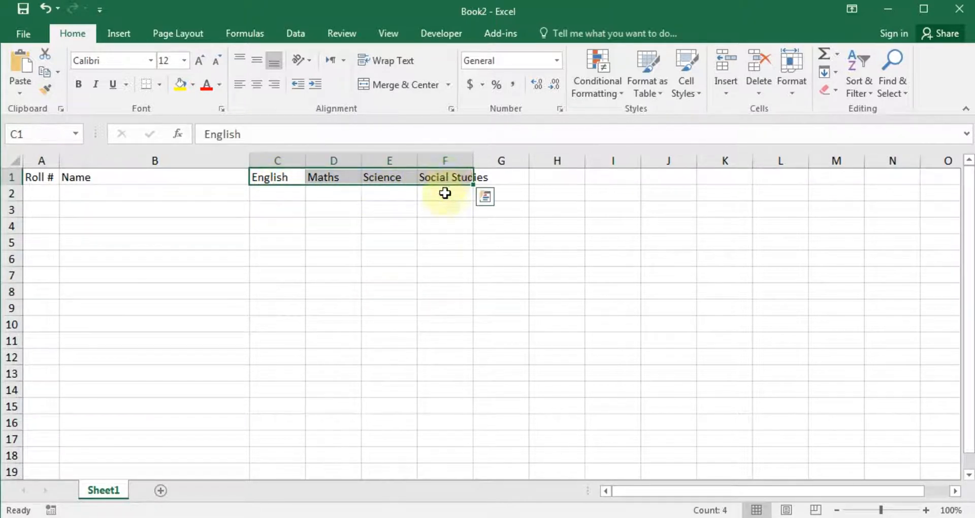
{"action": "left_click", "coordinate": [439, 257]}
{"action": "left_click_drag", "start_coordinate": [281, 160], "coordinate": [365, 165]}
{"action": "left_click", "coordinate": [505, 310]}
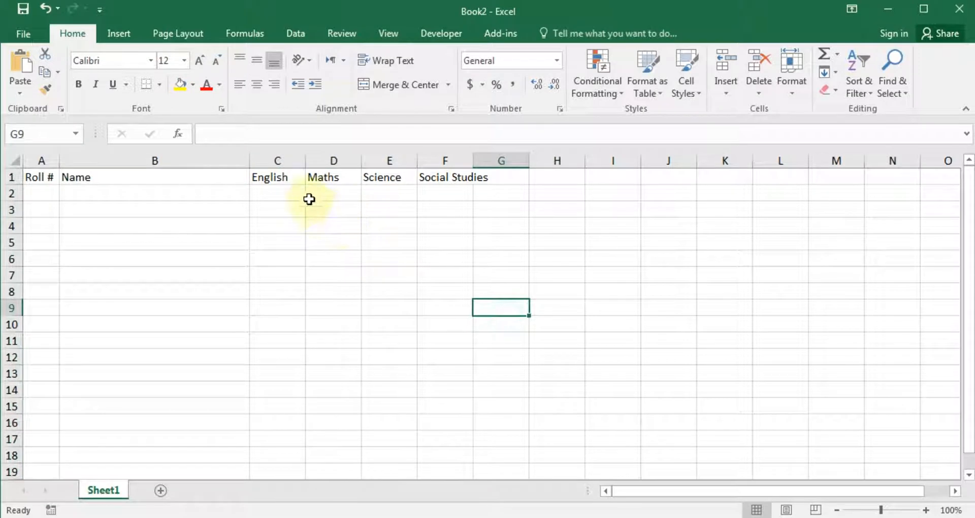
{"action": "left_click_drag", "start_coordinate": [281, 158], "coordinate": [486, 159]}
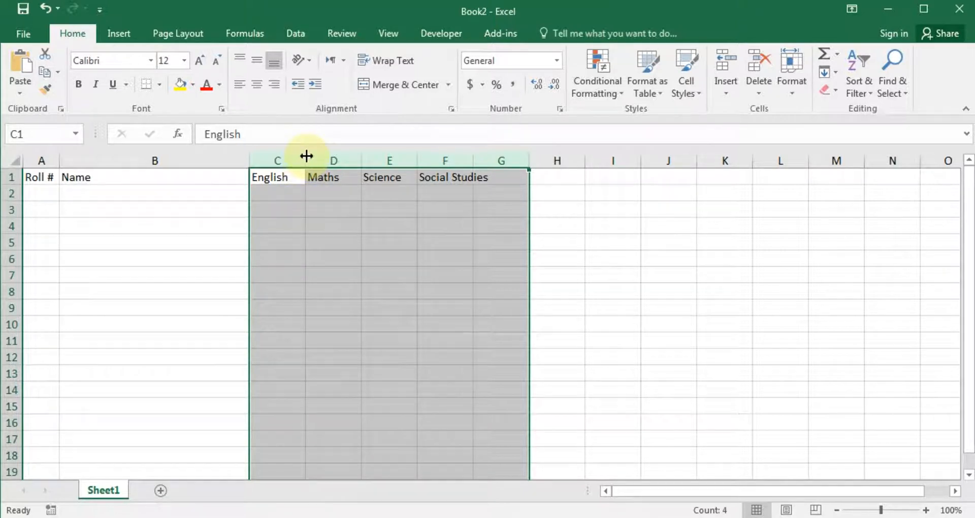
{"action": "left_click_drag", "start_coordinate": [306, 156], "coordinate": [364, 161]}
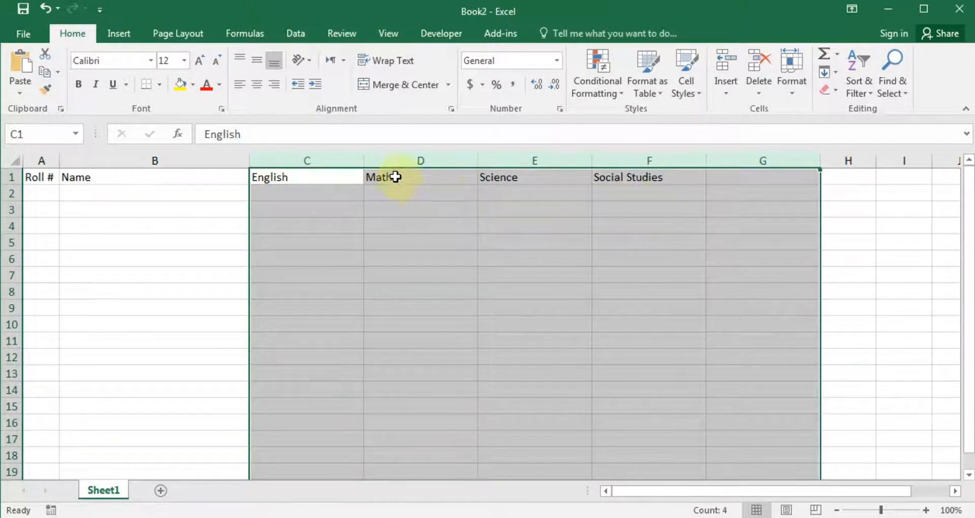
{"action": "left_click_drag", "start_coordinate": [364, 160], "coordinate": [309, 160]}
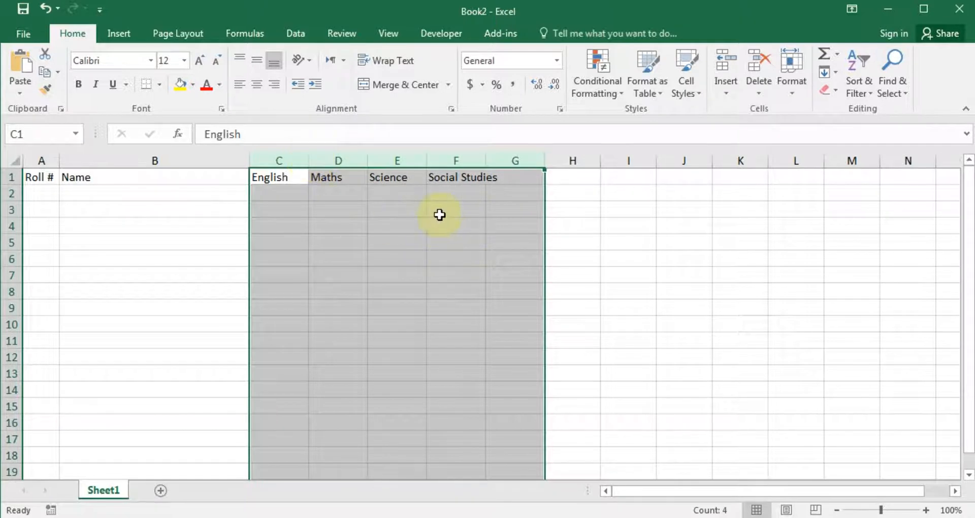
Step: Set the Column Width of columns C:G to 10 and check the subject headings fit
{"action": "right_click", "coordinate": [290, 160]}
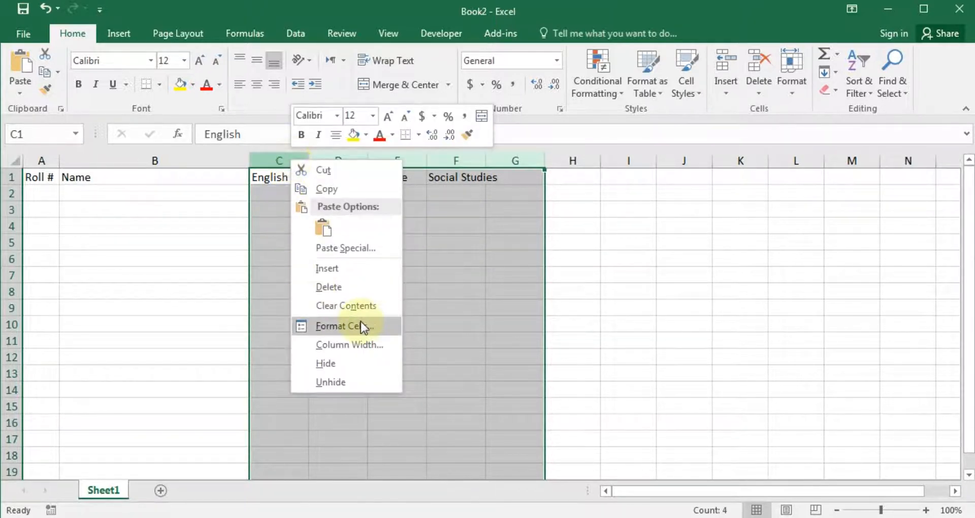
{"action": "left_click", "coordinate": [372, 346]}
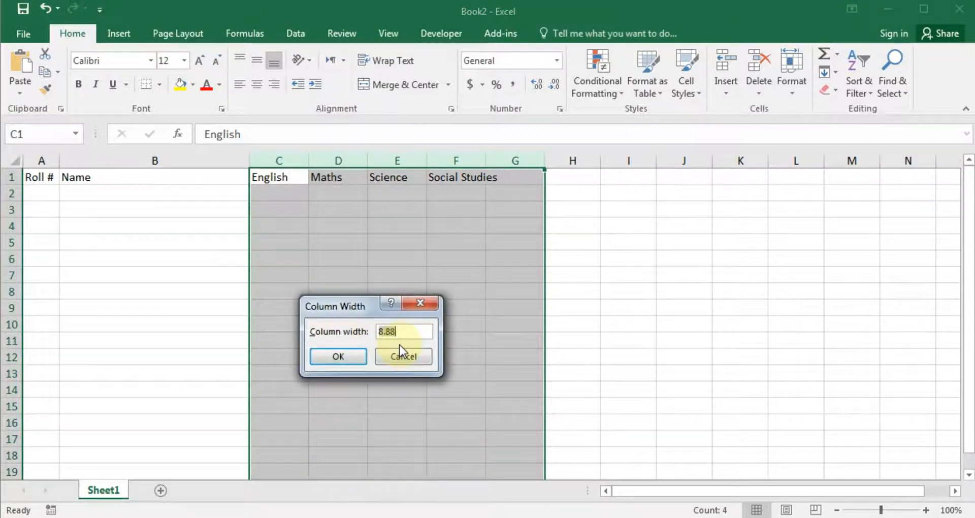
{"action": "type", "text": "10"}
{"action": "key", "text": "Return"}
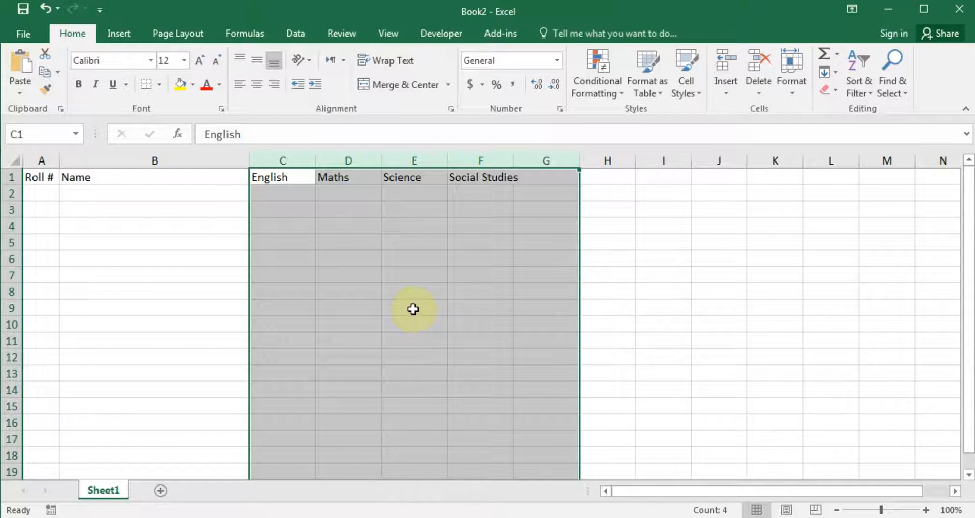
{"action": "left_click", "coordinate": [358, 272]}
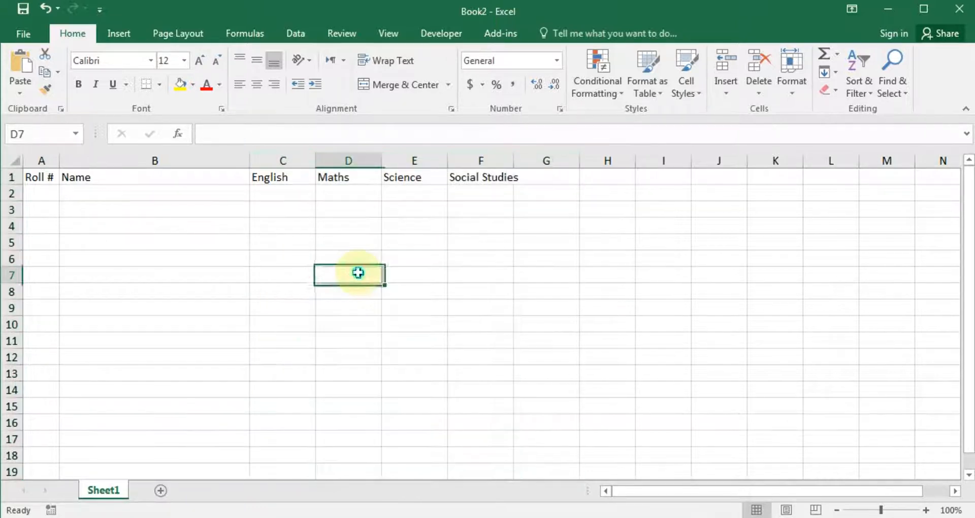
{"action": "left_click", "coordinate": [286, 176]}
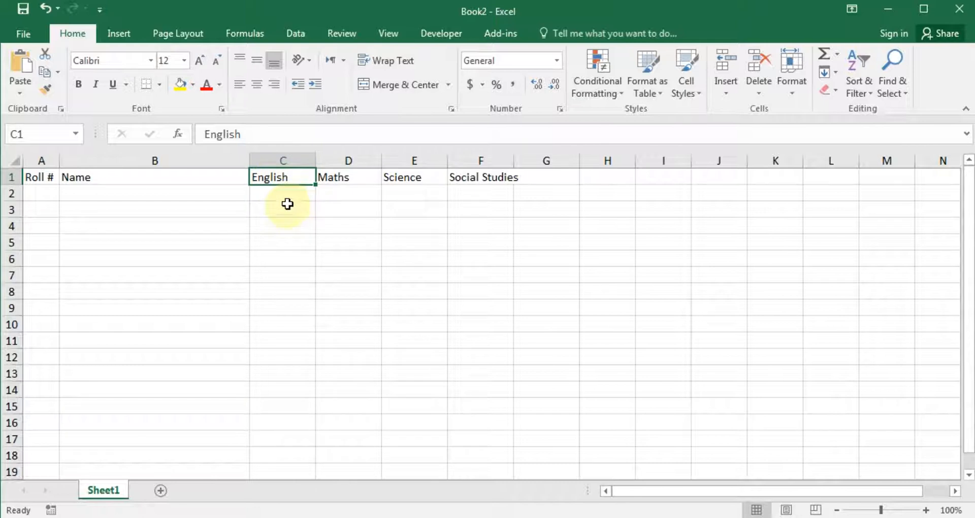
{"action": "left_click", "coordinate": [344, 177]}
{"action": "left_click", "coordinate": [496, 178]}
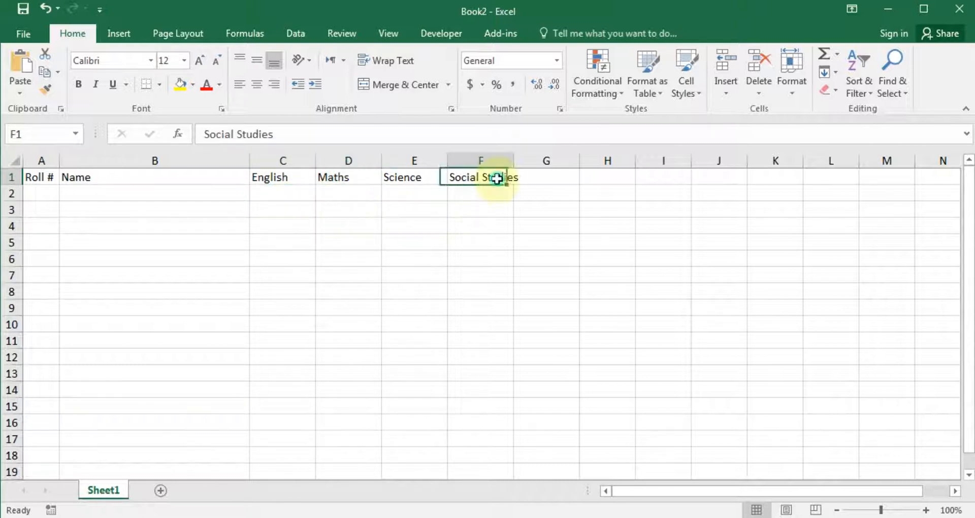
{"action": "left_click", "coordinate": [485, 297]}
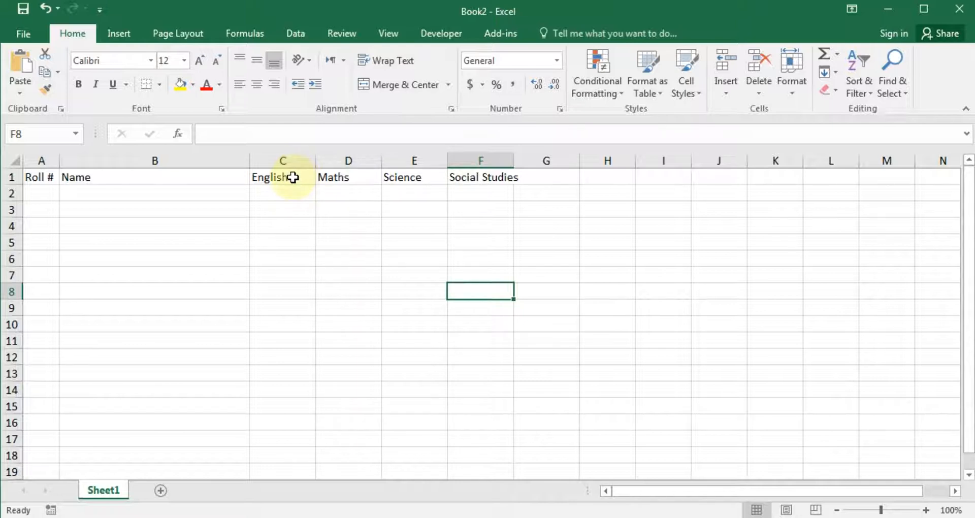
Step: AutoFit the selected columns C:G so each matches its subject heading
{"action": "left_click_drag", "start_coordinate": [303, 158], "coordinate": [518, 168]}
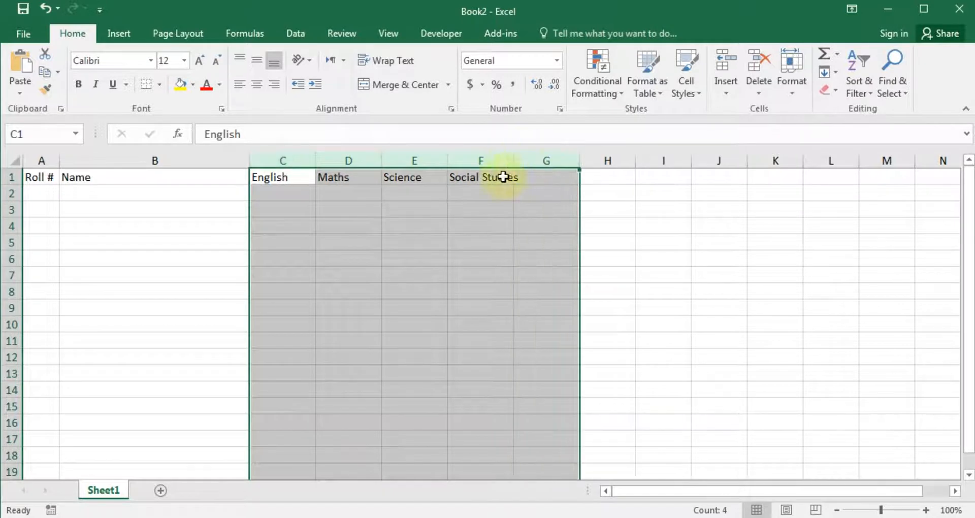
{"action": "double_click", "coordinate": [315, 159]}
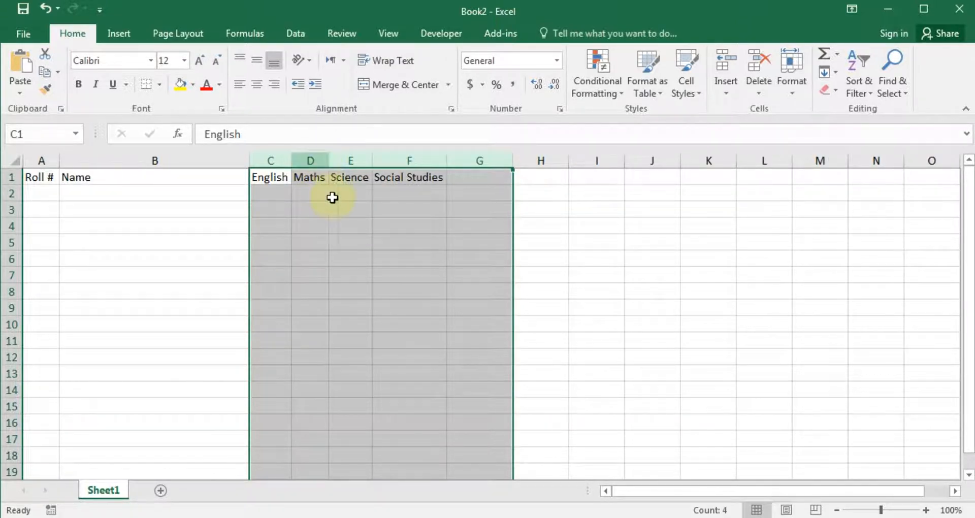
{"action": "left_click", "coordinate": [420, 211]}
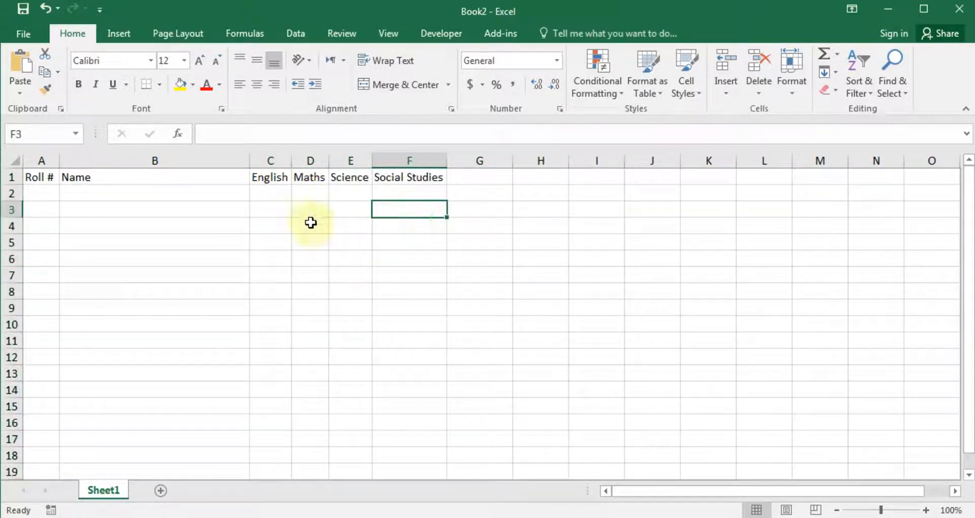
{"action": "left_click", "coordinate": [313, 193]}
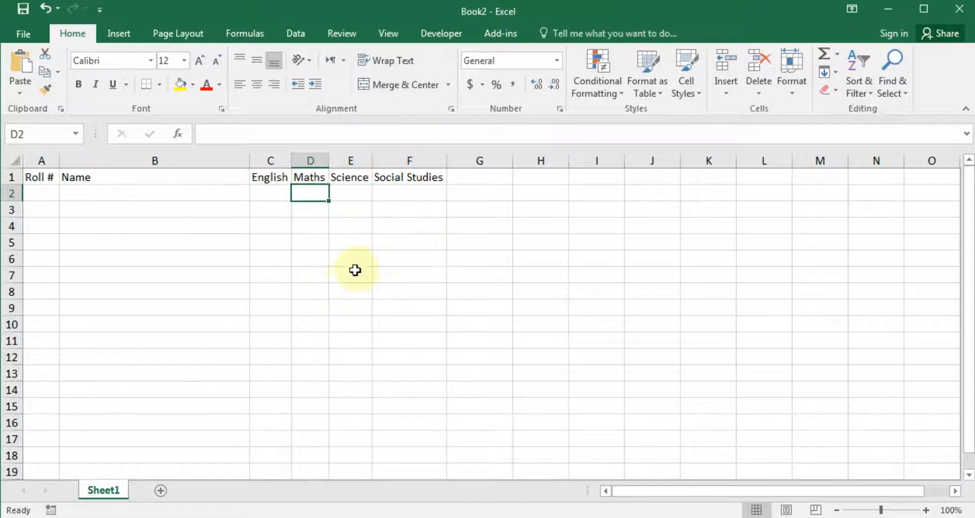
Step: Zoom the sheet to 130% and return row 1 to its default height after dragging it taller
{"action": "scroll", "coordinate": [366, 311], "scroll_direction": "up", "scroll_amount": 2, "text": "ctrl"}
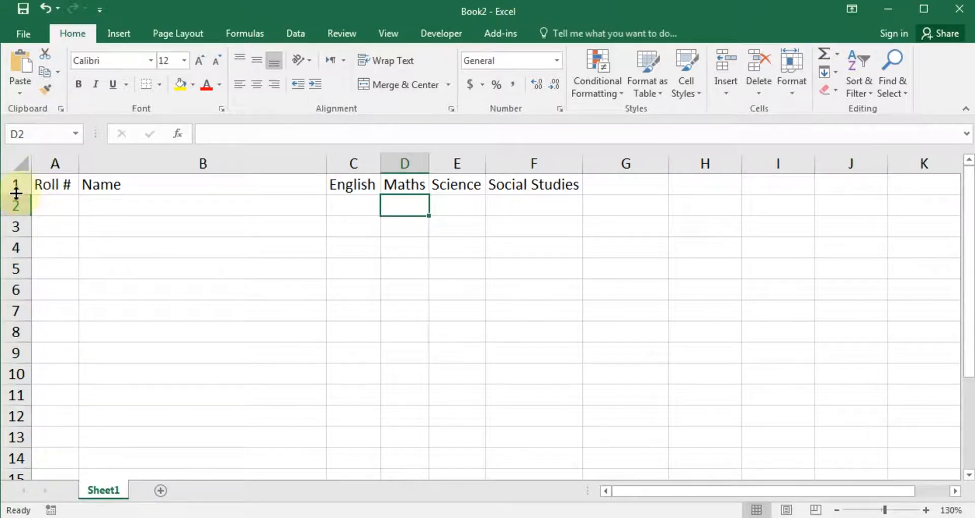
{"action": "left_click_drag", "start_coordinate": [15, 193], "coordinate": [14, 218]}
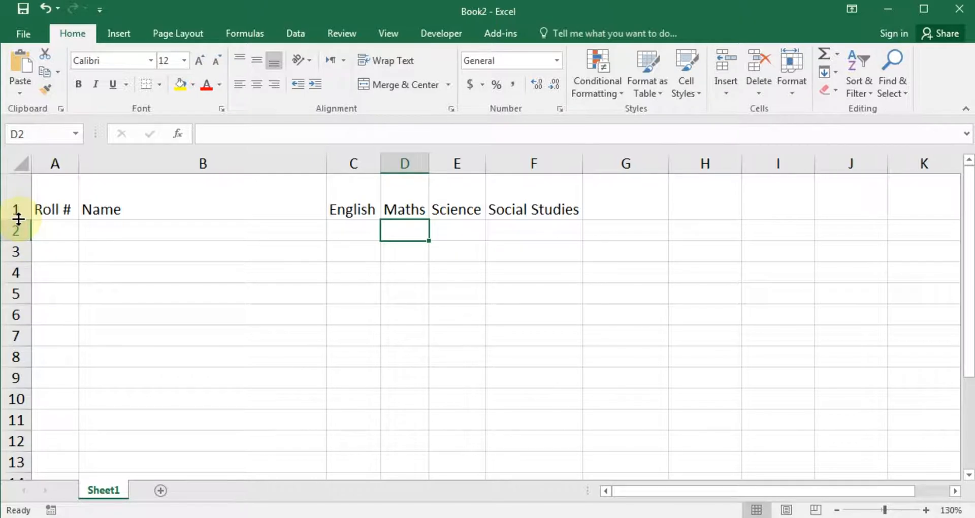
{"action": "double_click", "coordinate": [17, 219]}
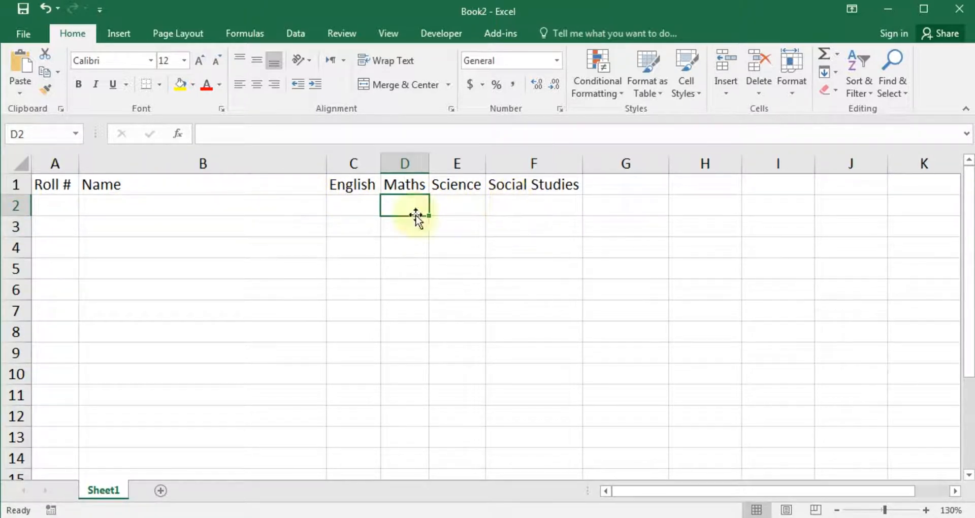
{"action": "left_click", "coordinate": [123, 232]}
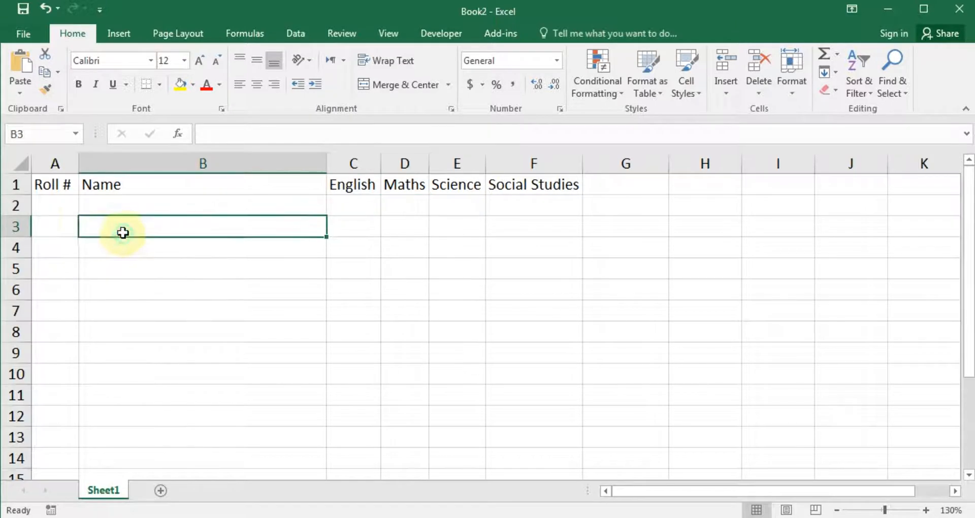
Step: Open Row Height for row 1 alone, then cancel without changing it
{"action": "left_click", "coordinate": [13, 184]}
{"action": "right_click", "coordinate": [12, 183]}
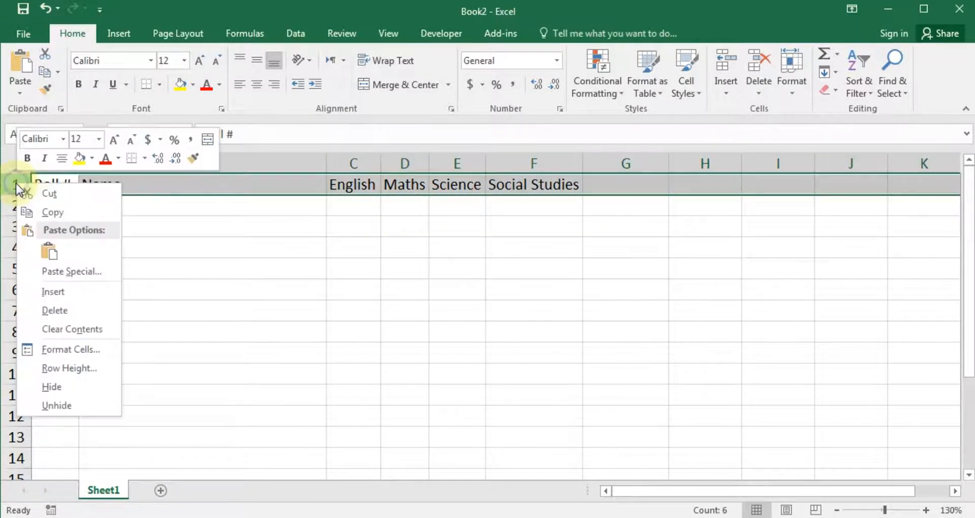
{"action": "left_click", "coordinate": [37, 369]}
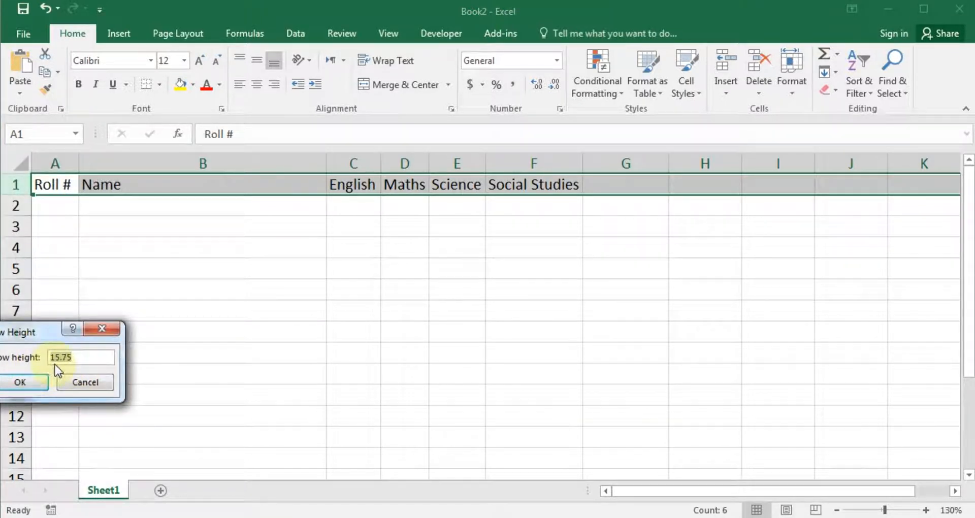
{"action": "left_click", "coordinate": [87, 387]}
{"action": "left_click", "coordinate": [238, 350]}
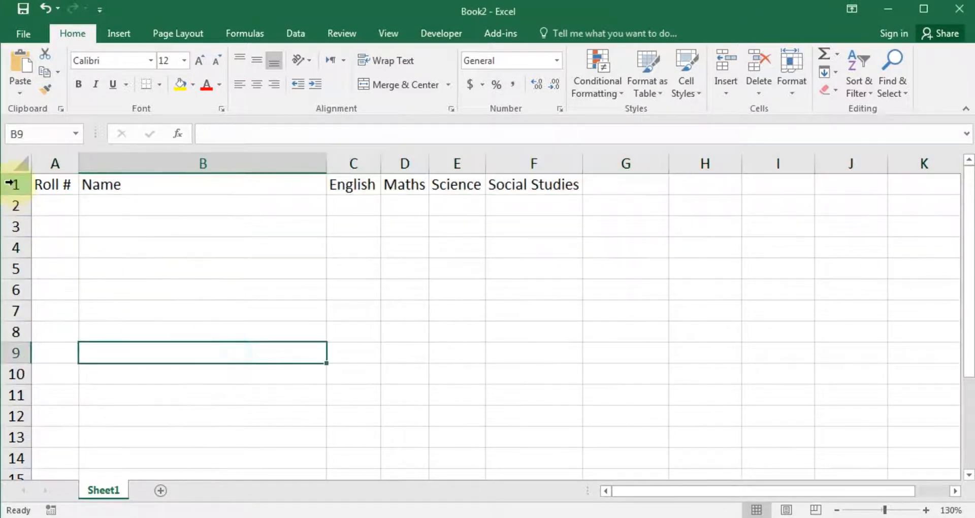
Step: Set rows 1 through 12 to a row height of 18
{"action": "left_click_drag", "start_coordinate": [9, 182], "coordinate": [5, 418]}
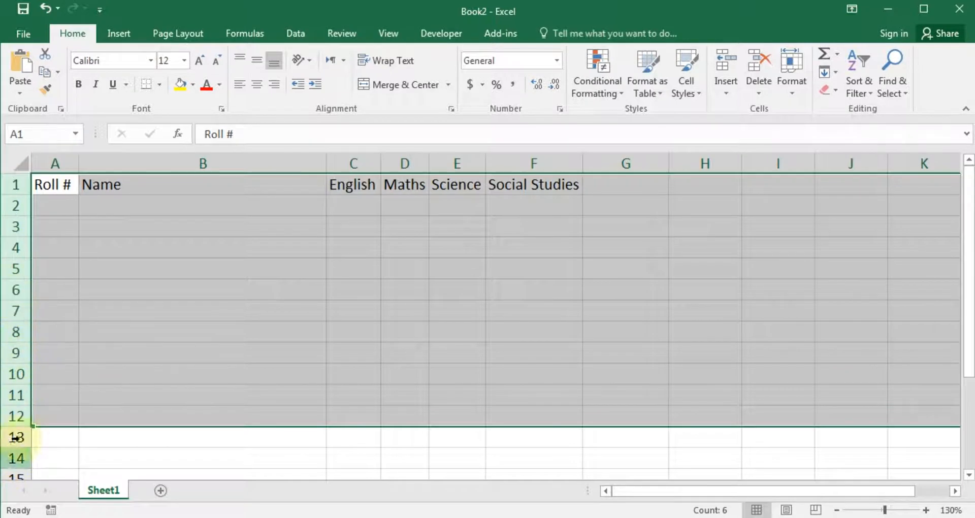
{"action": "right_click", "coordinate": [13, 331]}
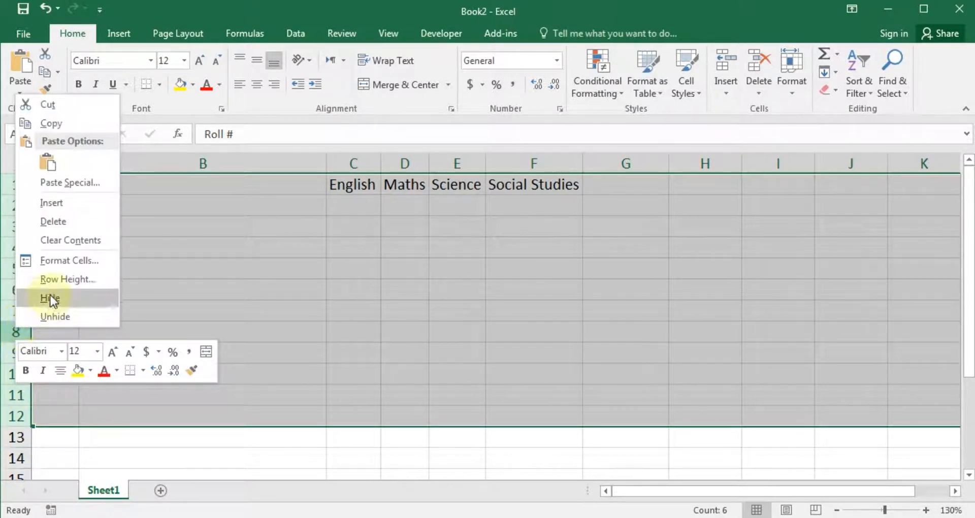
{"action": "left_click", "coordinate": [56, 280]}
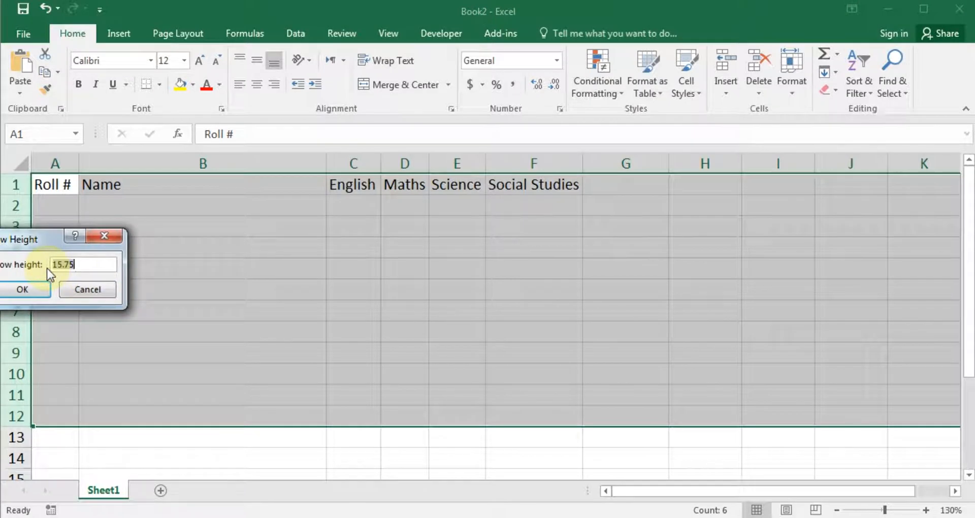
{"action": "type", "text": "18"}
{"action": "key", "text": "Return"}
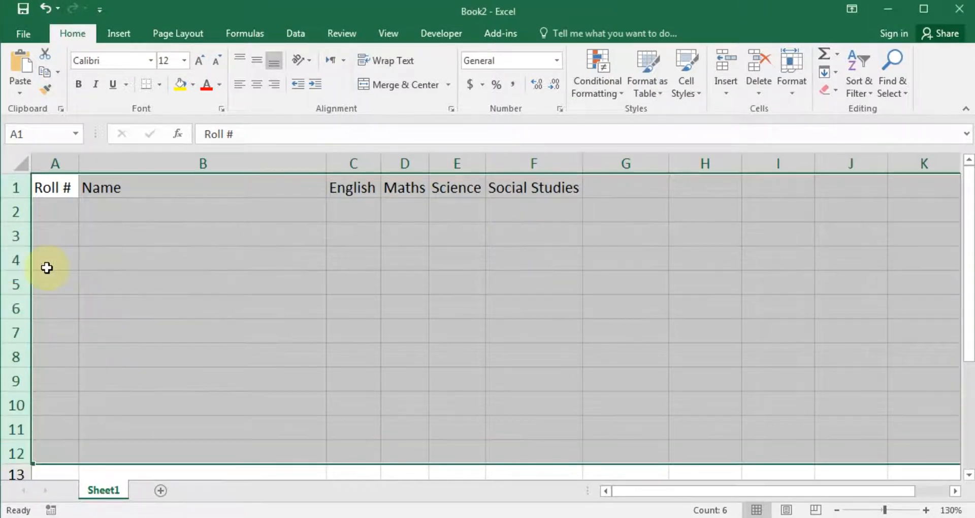
{"action": "left_click", "coordinate": [288, 361]}
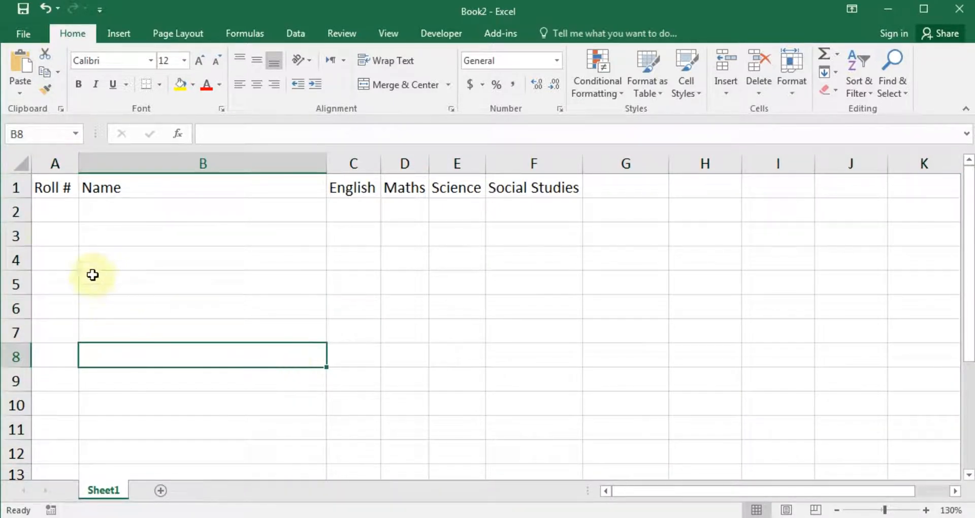
Step: Enter the first student in row 2: roll number 2, the student's name, marks 65, 95, 70, 65
{"action": "left_click", "coordinate": [59, 204]}
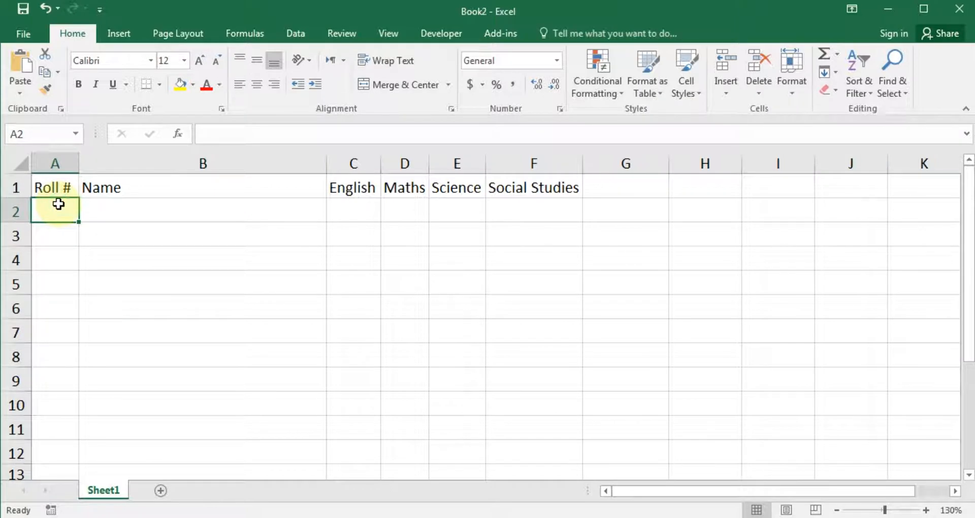
{"action": "type", "text": "2"}
{"action": "key", "text": "Return"}
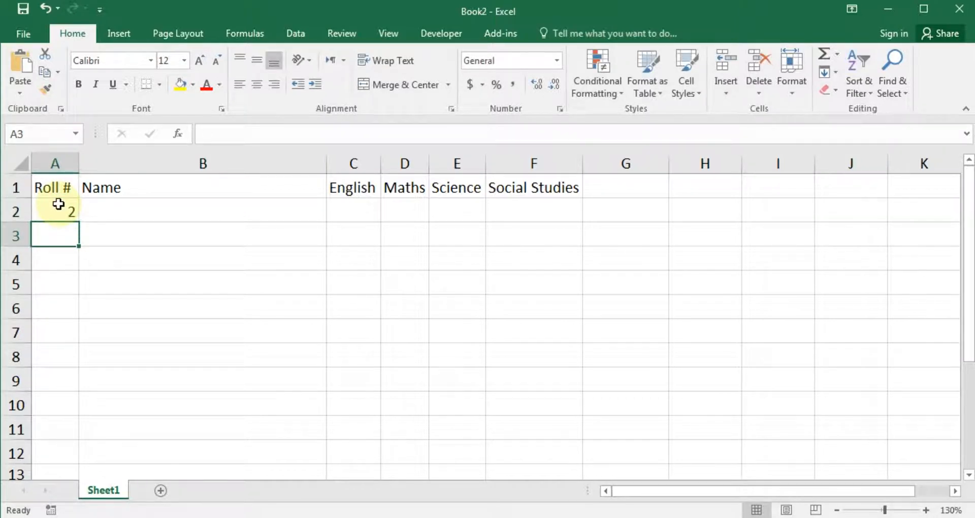
{"action": "key", "text": "Up"}
{"action": "key", "text": "Right"}
{"action": "type", "text": "Mar"}
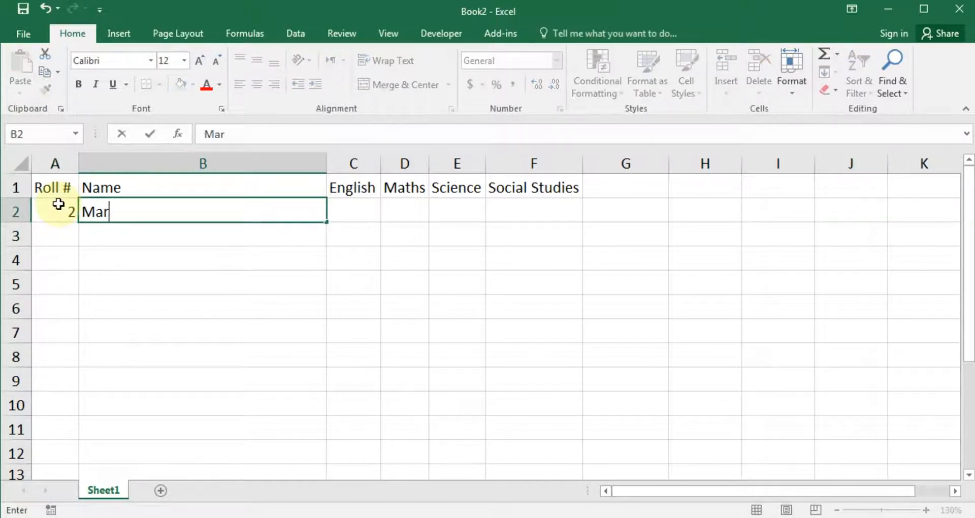
{"action": "type", "text": "k Buligan"}
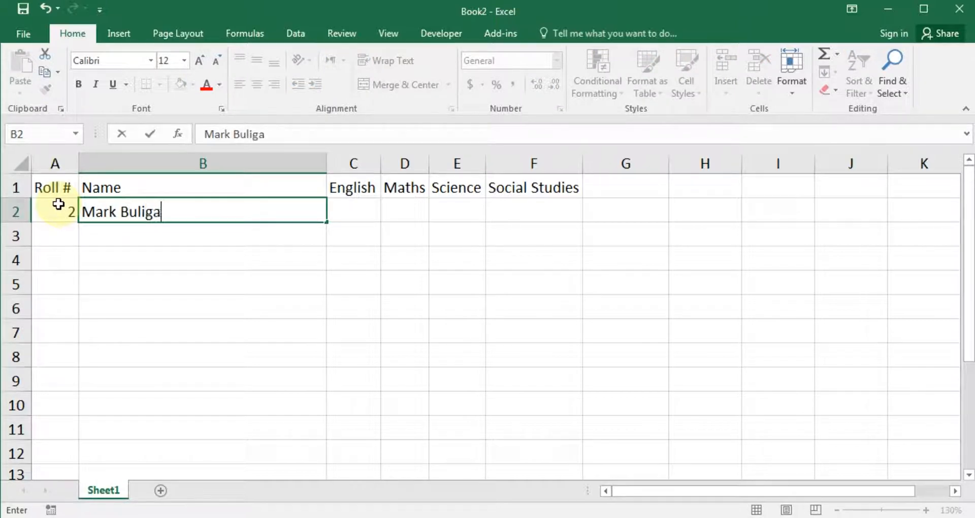
{"action": "key", "text": "Tab"}
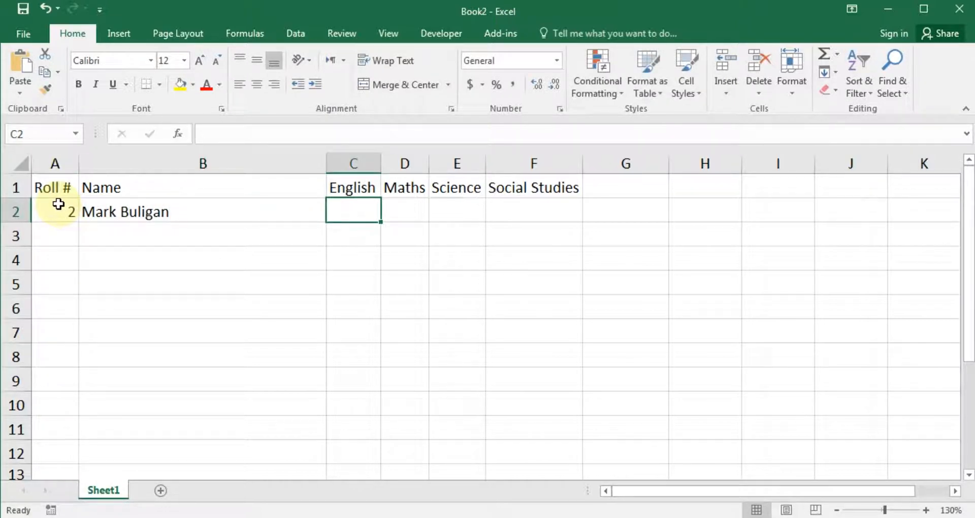
{"action": "type", "text": "65"}
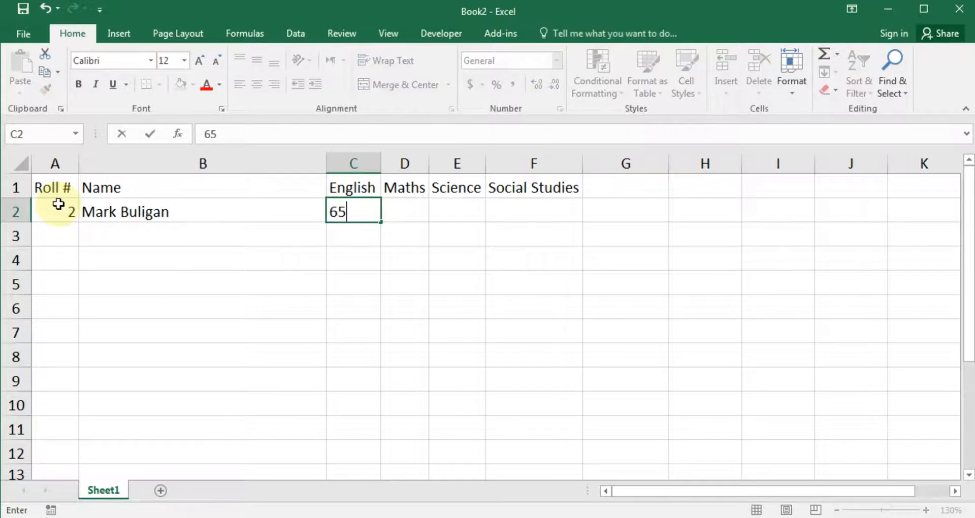
{"action": "key", "text": "Tab"}
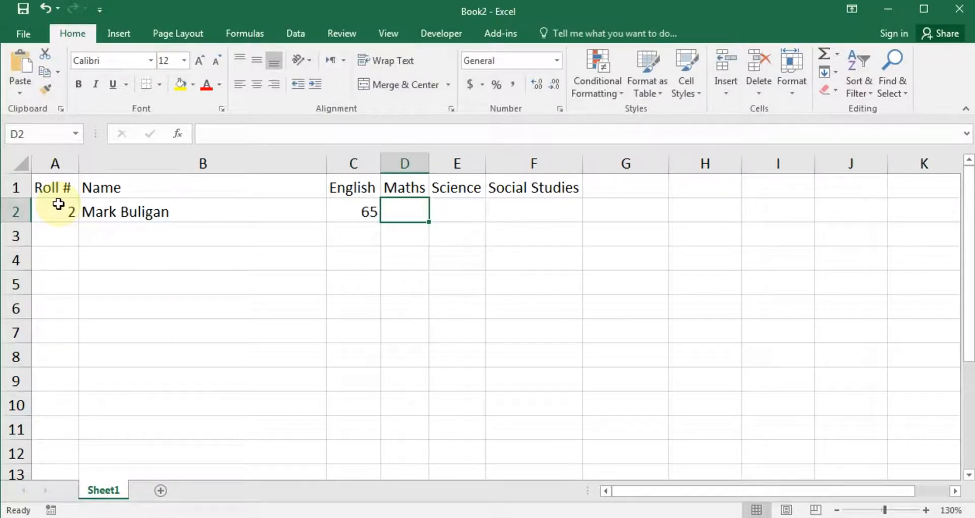
{"action": "type", "text": "95"}
{"action": "key", "text": "Tab"}
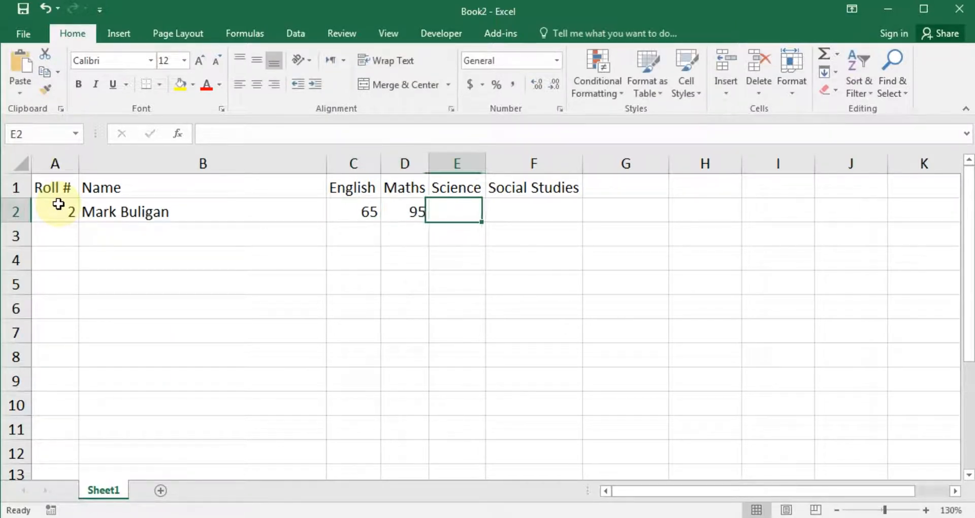
{"action": "type", "text": "70"}
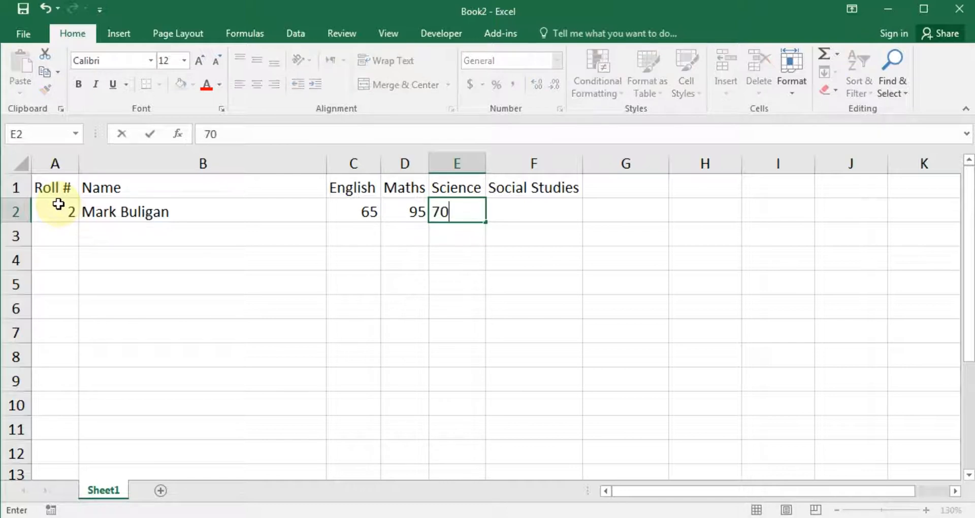
{"action": "key", "text": "Tab"}
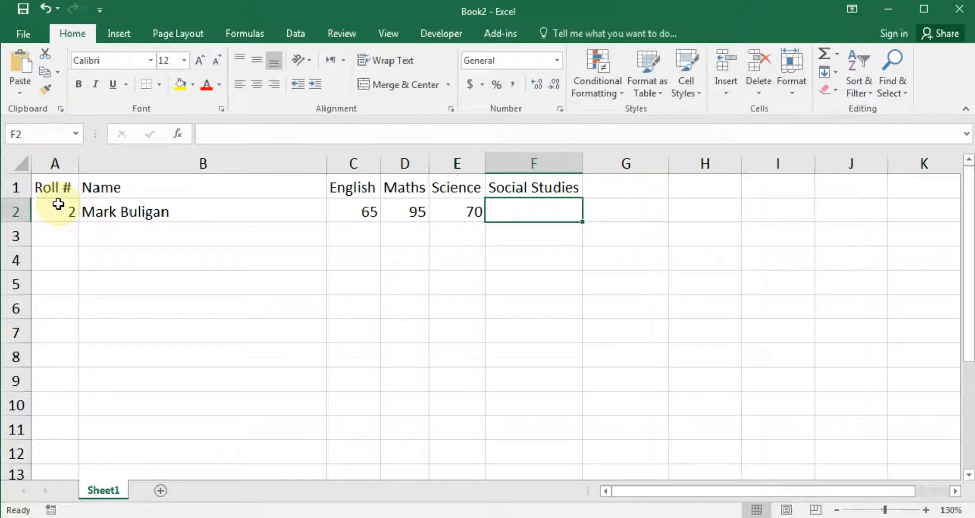
{"action": "type", "text": "65"}
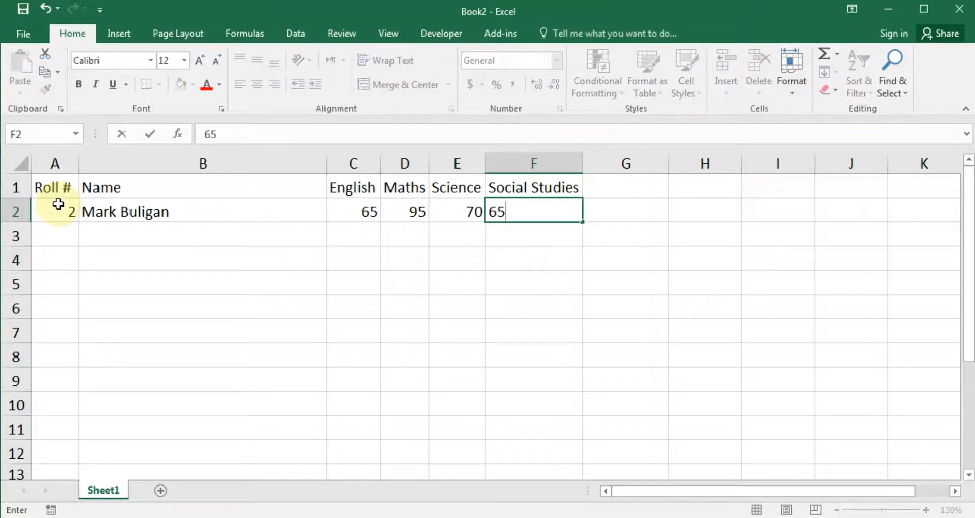
{"action": "key", "text": "Tab"}
Step: Enter the next student: roll number 6, the student's name, marks 70, 80, 80, 75
{"action": "key", "text": "Left"}
{"action": "key", "text": "Left"}
{"action": "key", "text": "Left"}
{"action": "key", "text": "Left"}
{"action": "key", "text": "Left"}
{"action": "key", "text": "Left"}
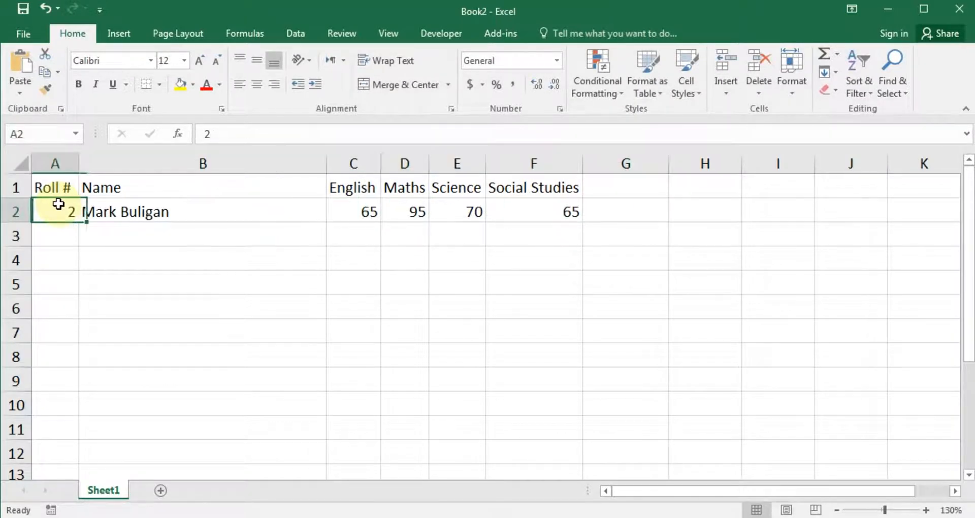
{"action": "key", "text": "Down"}
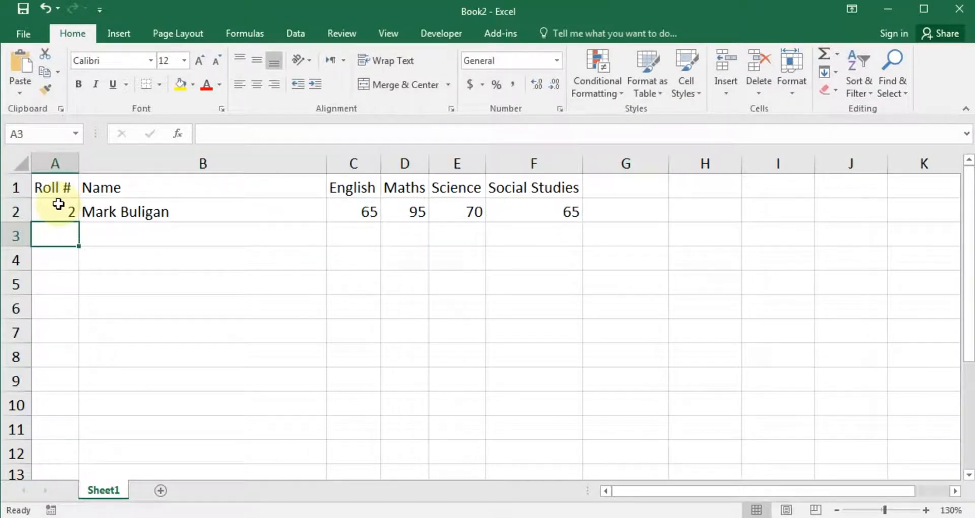
{"action": "type", "text": "6"}
{"action": "key", "text": "Tab"}
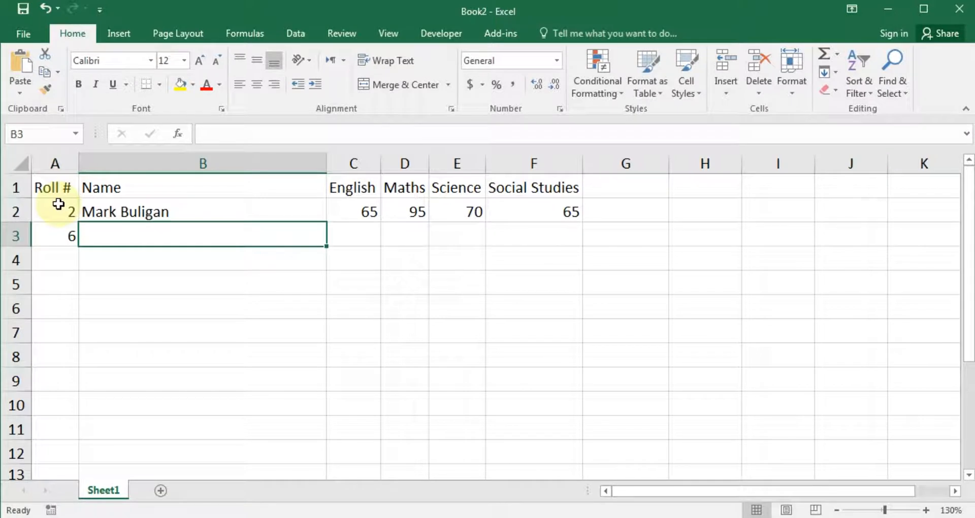
{"action": "type", "text": "Ali"}
{"action": "key", "text": "Tab"}
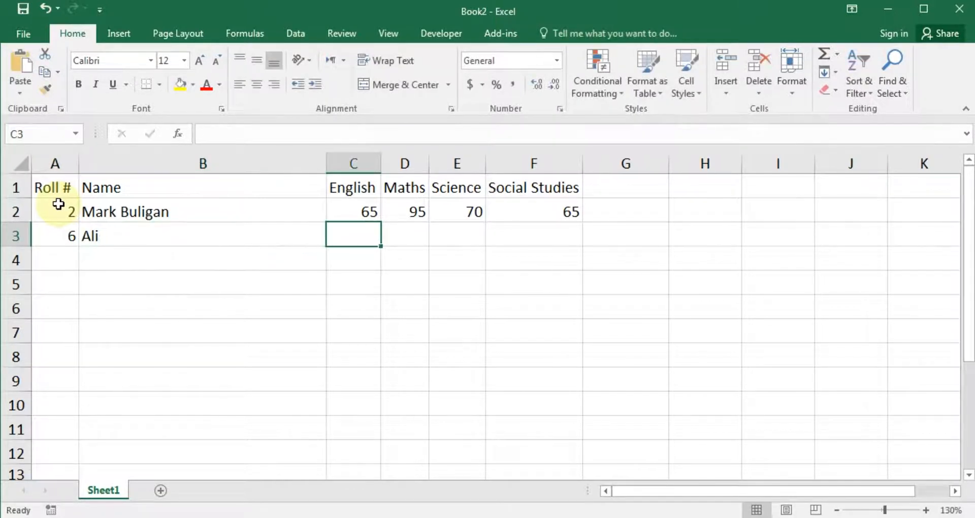
{"action": "type", "text": "70"}
{"action": "key", "text": "Tab"}
{"action": "type", "text": "80"}
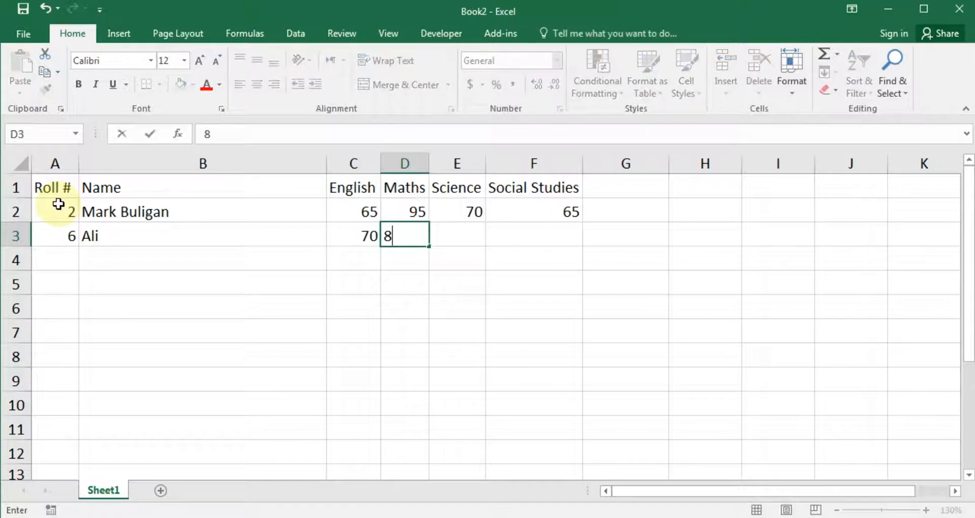
{"action": "key", "text": "Tab"}
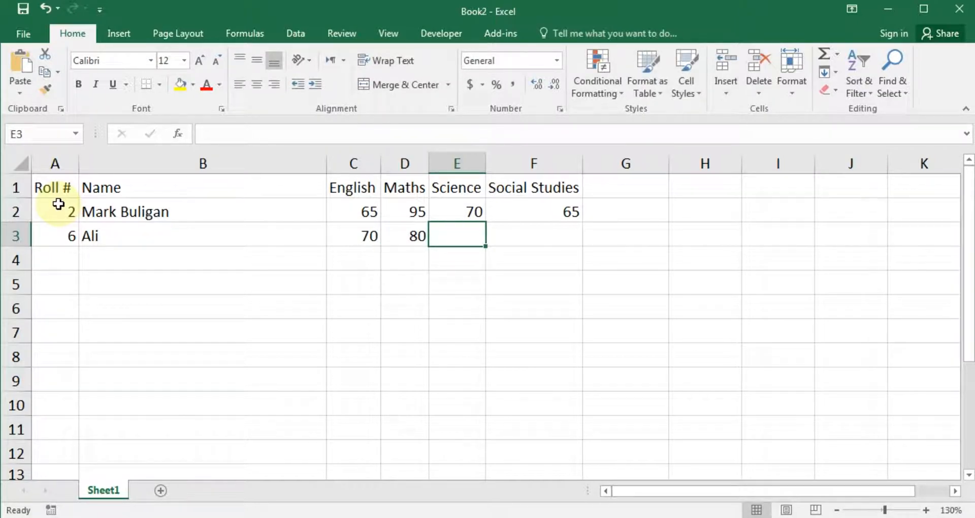
{"action": "type", "text": "0"}
{"action": "key", "text": "BackSpace"}
{"action": "type", "text": "80"}
{"action": "key", "text": "Tab"}
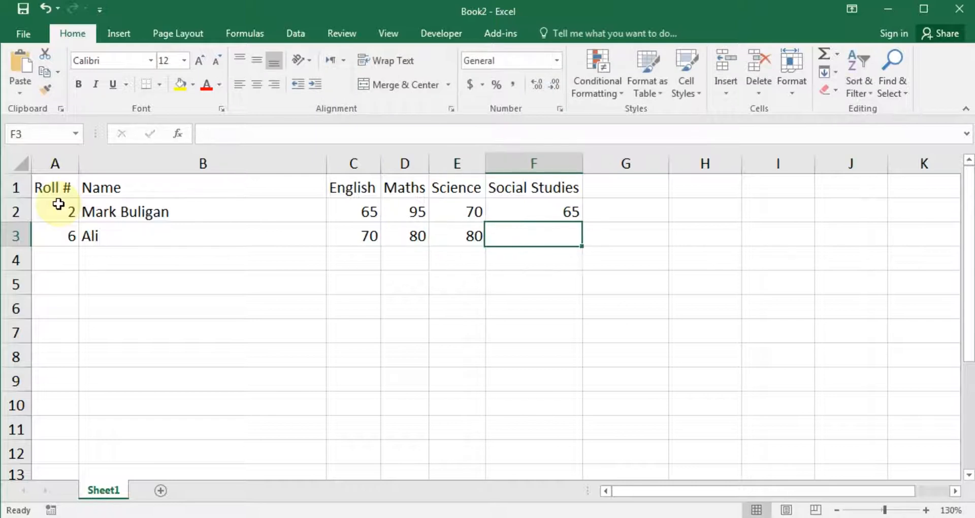
{"action": "type", "text": "75"}
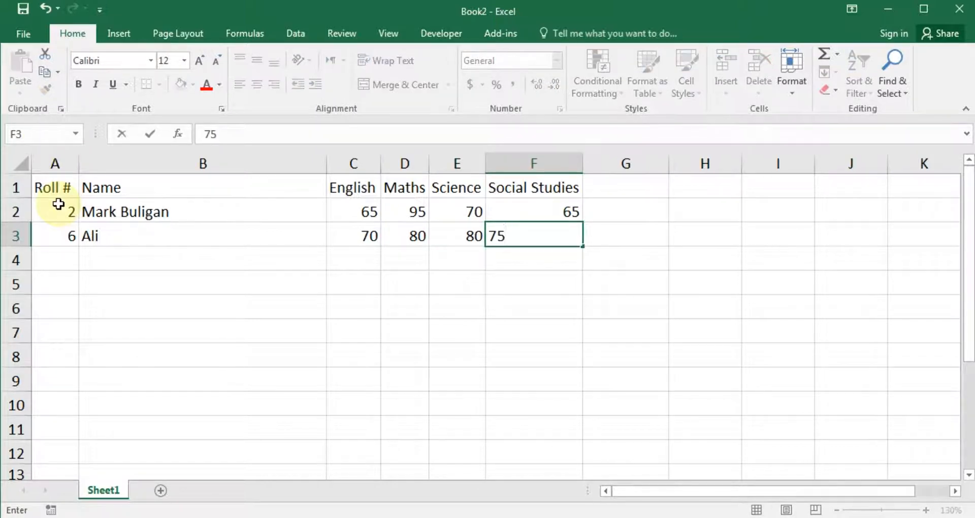
{"action": "key", "text": "Return"}
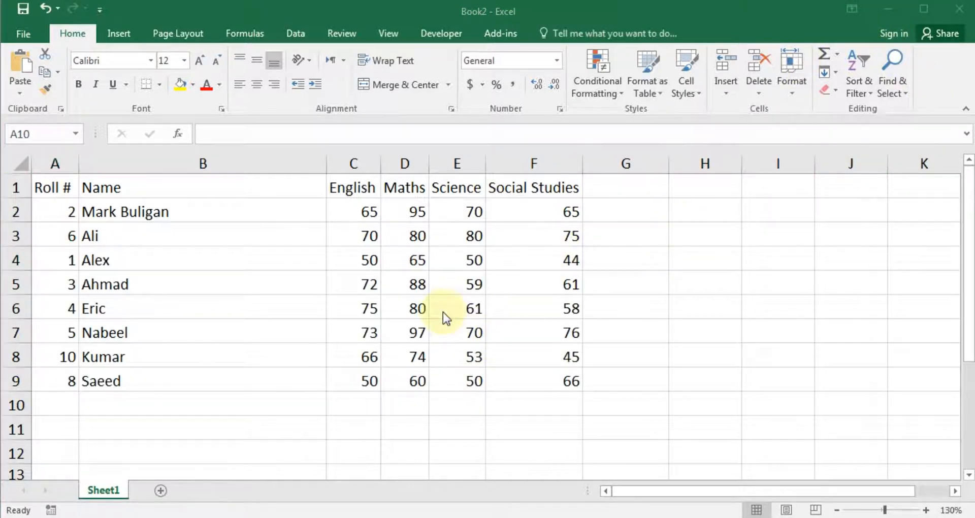
{"action": "left_click", "coordinate": [224, 352]}
{"action": "left_click_drag", "start_coordinate": [67, 210], "coordinate": [73, 381]}
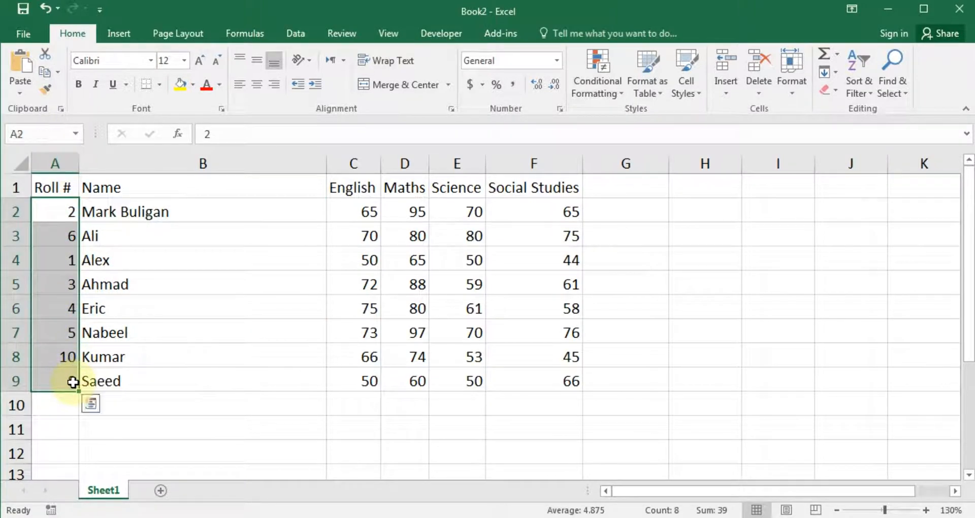
{"action": "left_click", "coordinate": [285, 294]}
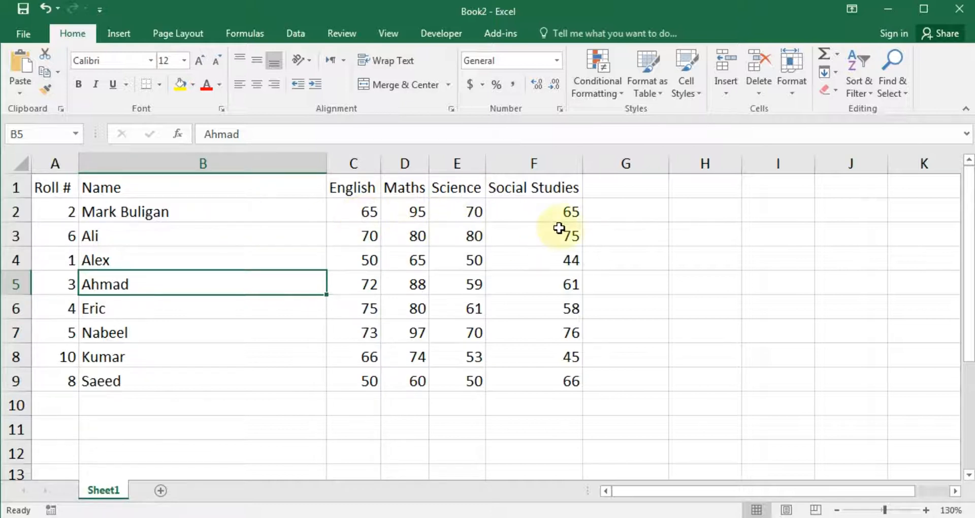
{"action": "left_click", "coordinate": [642, 202]}
{"action": "left_click", "coordinate": [638, 184]}
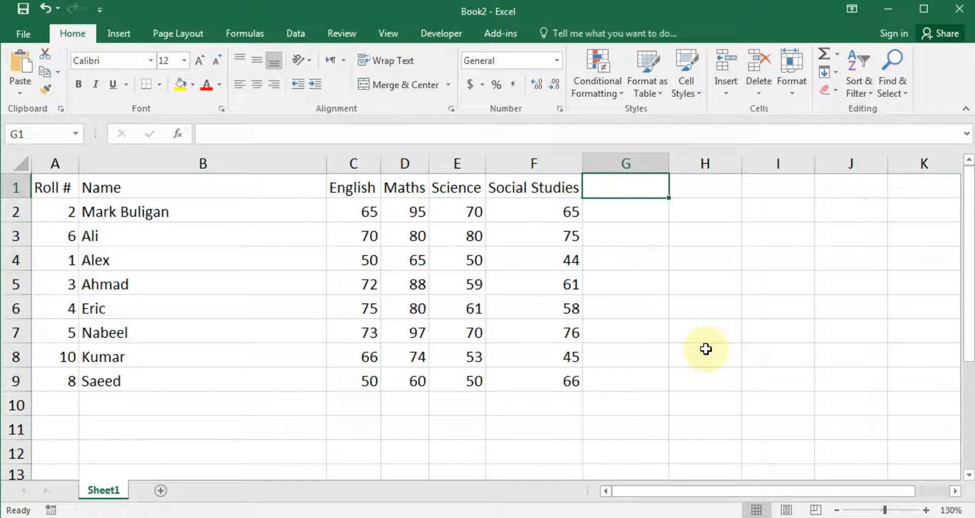
Step: Extend the header row with Obtained Marks in G1, Total Marks in H1, Percentage in I1
{"action": "type", "text": "Ob"}
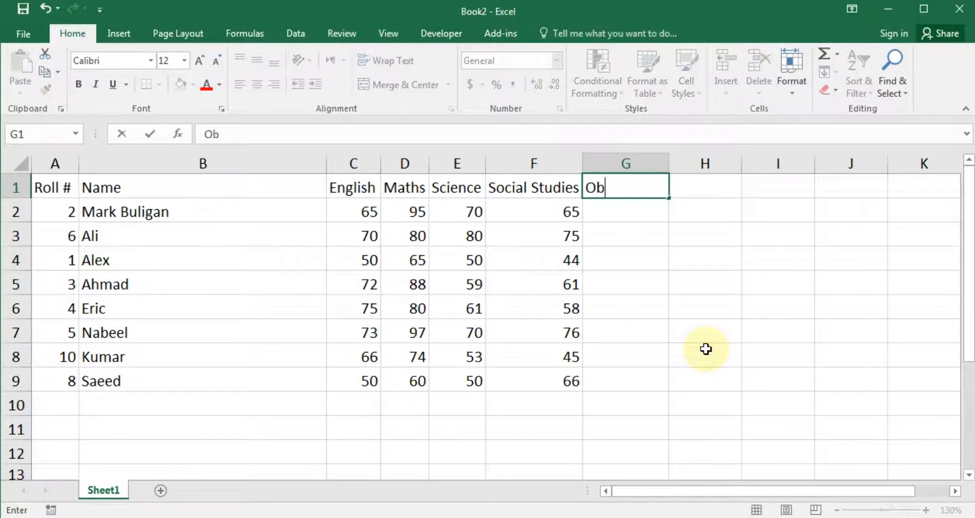
{"action": "type", "text": "tained Marks"}
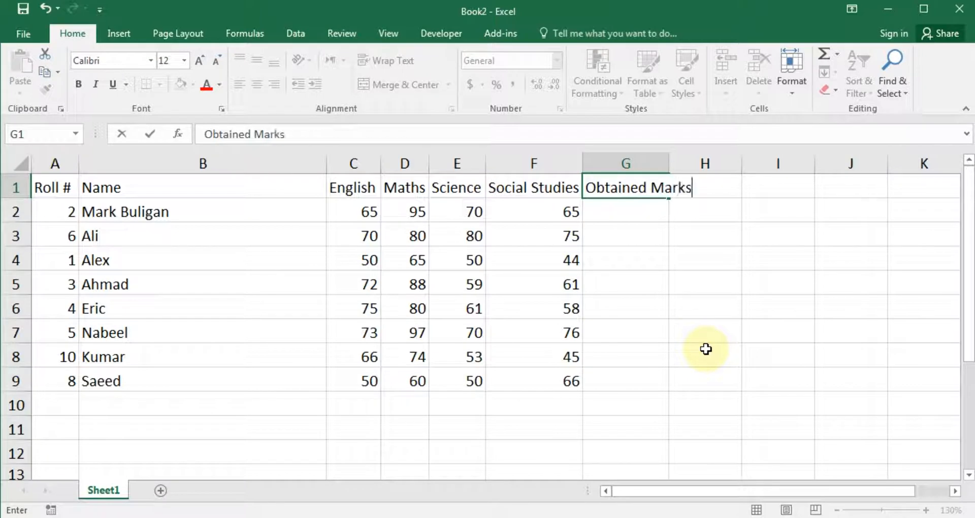
{"action": "key", "text": "Tab"}
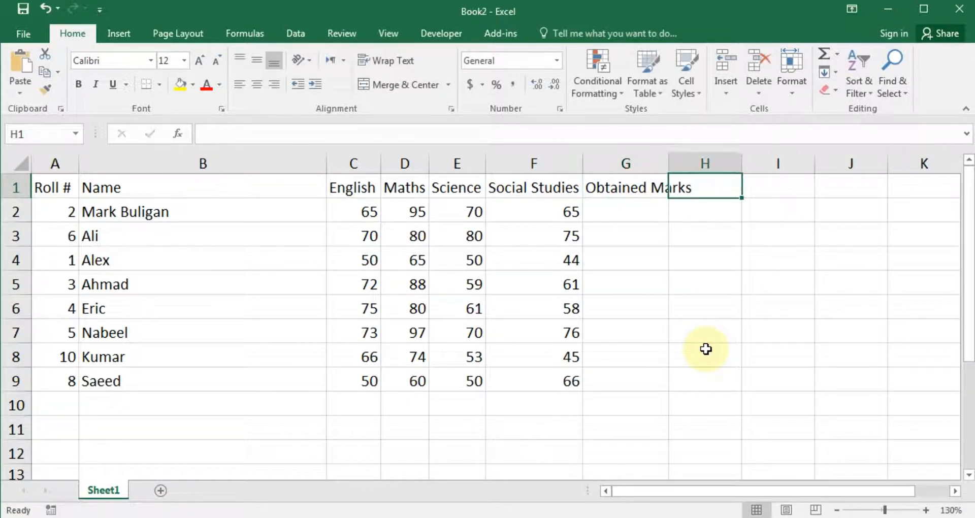
{"action": "type", "text": "total"}
{"action": "key", "text": "BackSpace"}
{"action": "key", "text": "BackSpace"}
{"action": "key", "text": "BackSpace"}
{"action": "key", "text": "BackSpace"}
{"action": "key", "text": "BackSpace"}
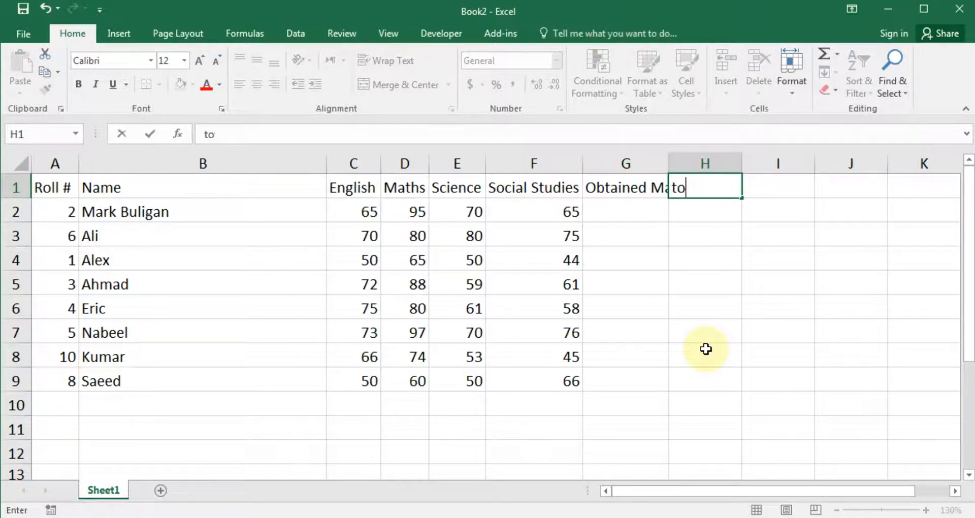
{"action": "type", "text": "Total "}
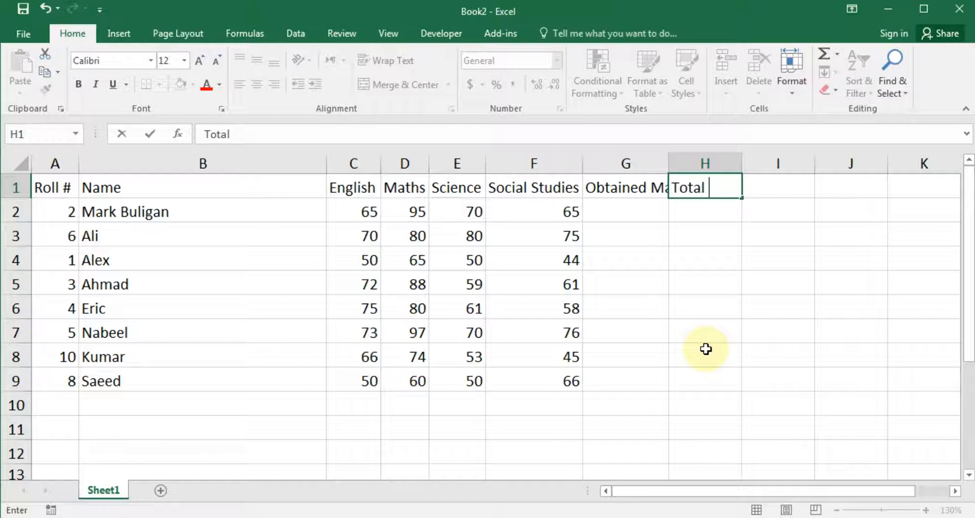
{"action": "type", "text": "Marks"}
{"action": "key", "text": "Tab"}
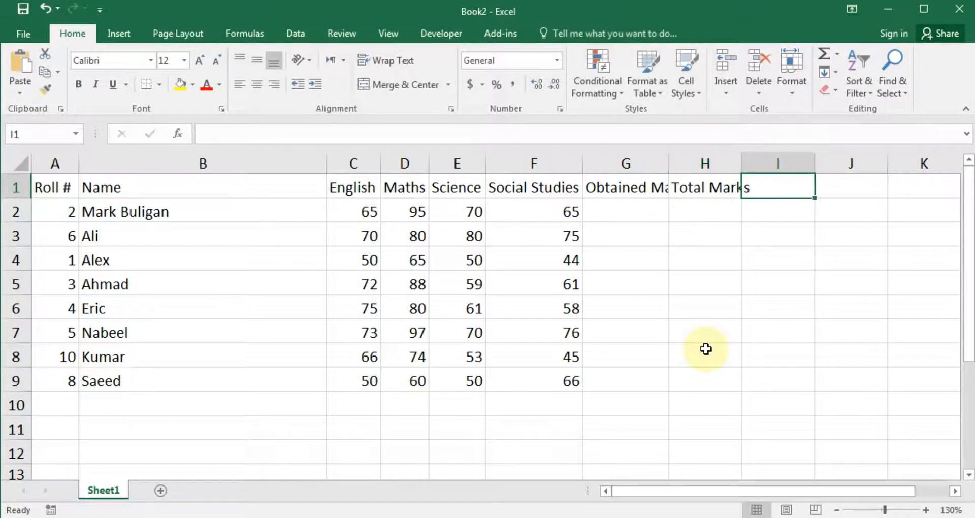
{"action": "type", "text": "Perc"}
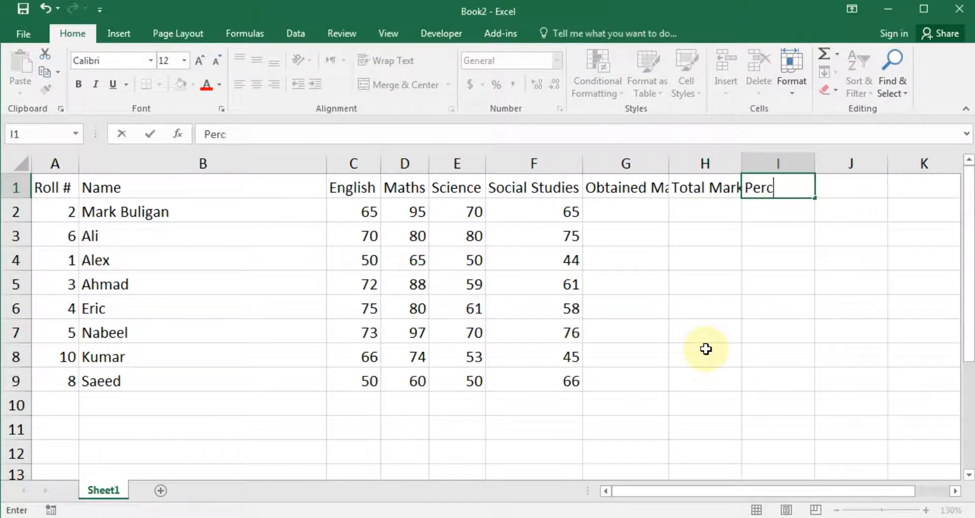
{"action": "type", "text": "entage"}
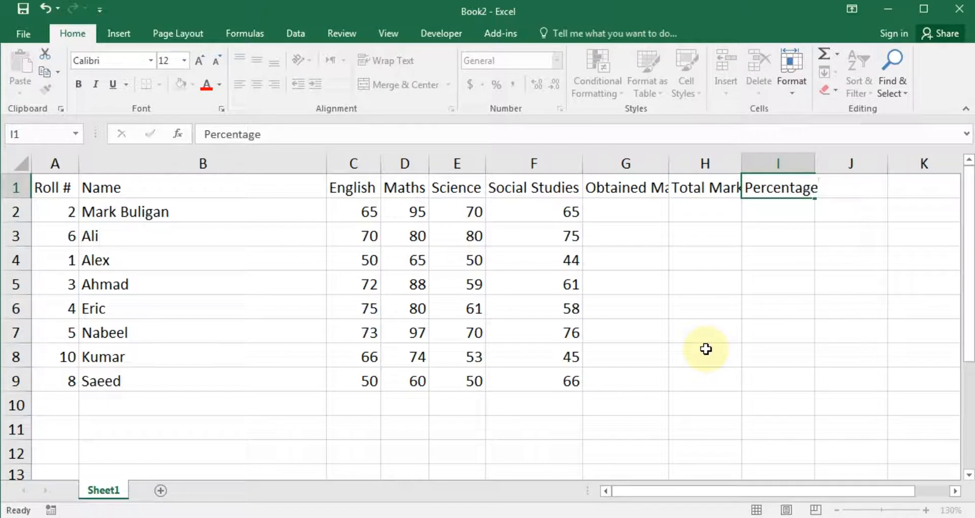
{"action": "key", "text": "Return"}
Step: Autofit columns G to I to their headings, then start a formula in G2
{"action": "left_click_drag", "start_coordinate": [654, 163], "coordinate": [807, 179]}
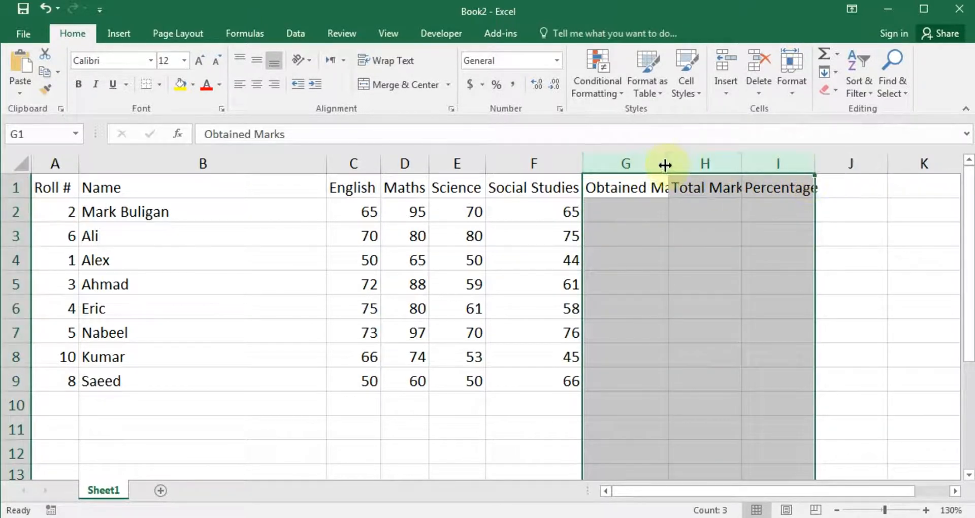
{"action": "double_click", "coordinate": [667, 162]}
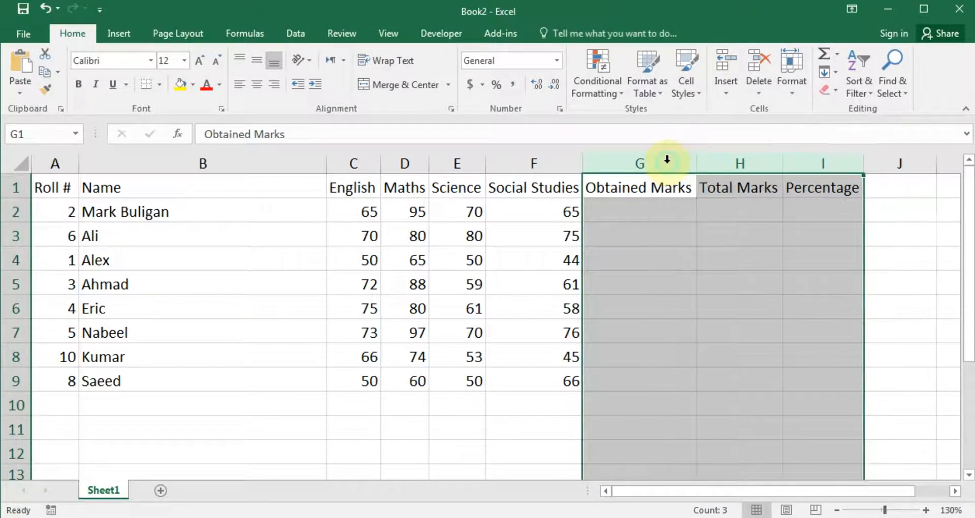
{"action": "left_click", "coordinate": [665, 287]}
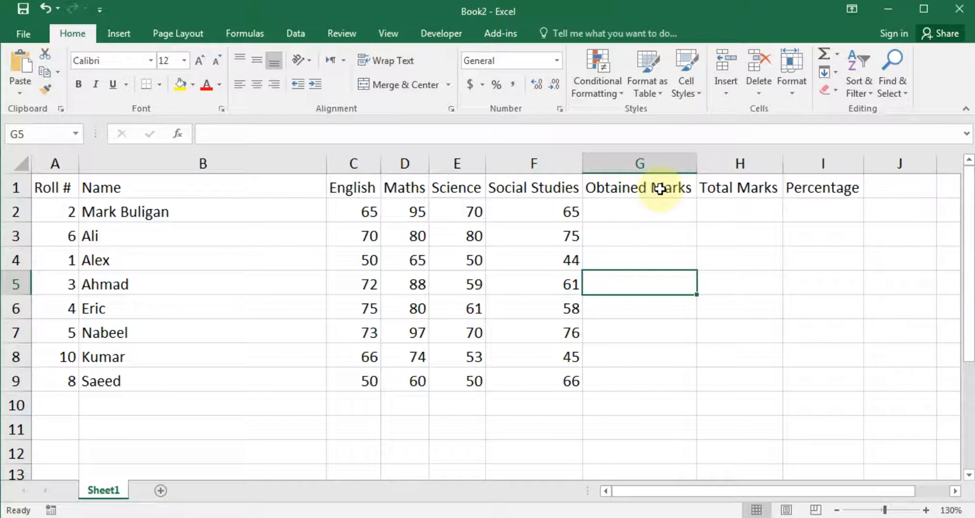
{"action": "key", "text": "Up"}
{"action": "key", "text": "Up"}
{"action": "key", "text": "Up"}
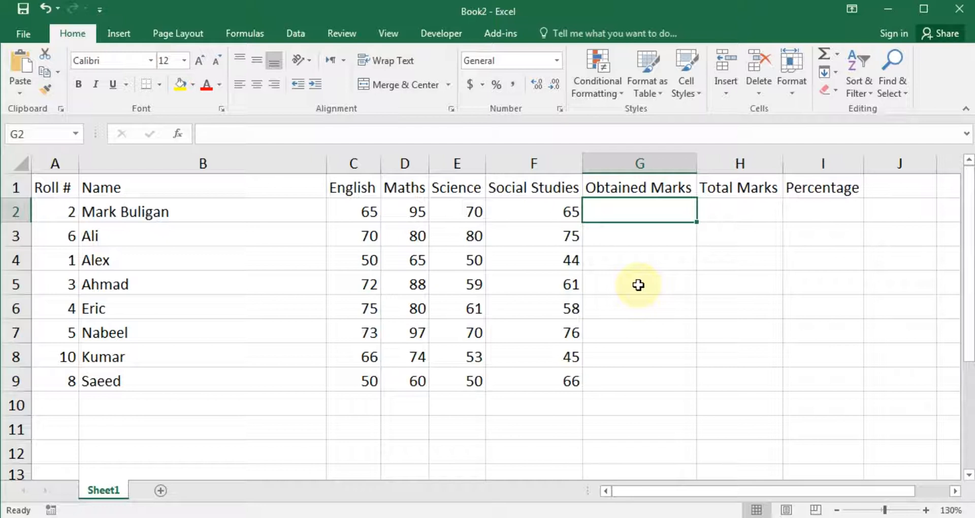
{"action": "type", "text": "="}
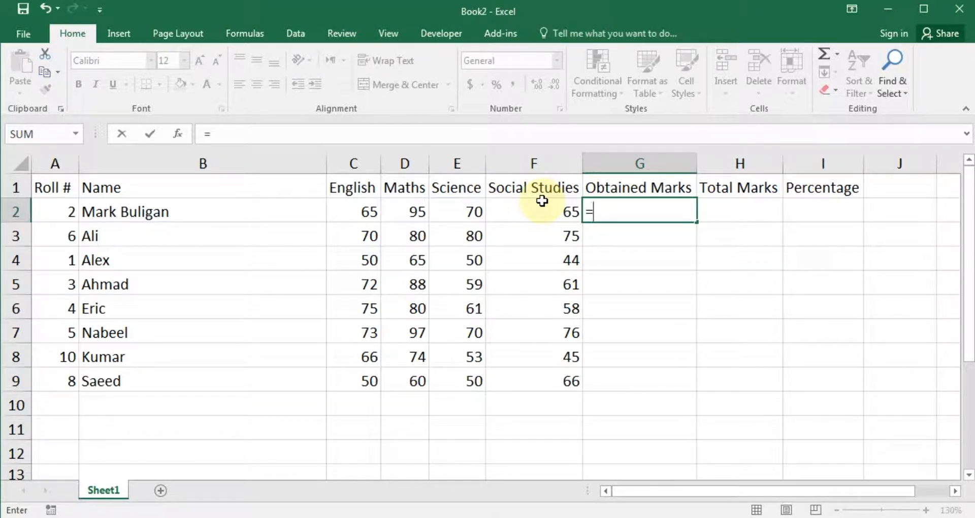
Step: Complete G2 as =C2+D2+E2+F2, totalling the first student's marks to 295
{"action": "type", "text": "c2"}
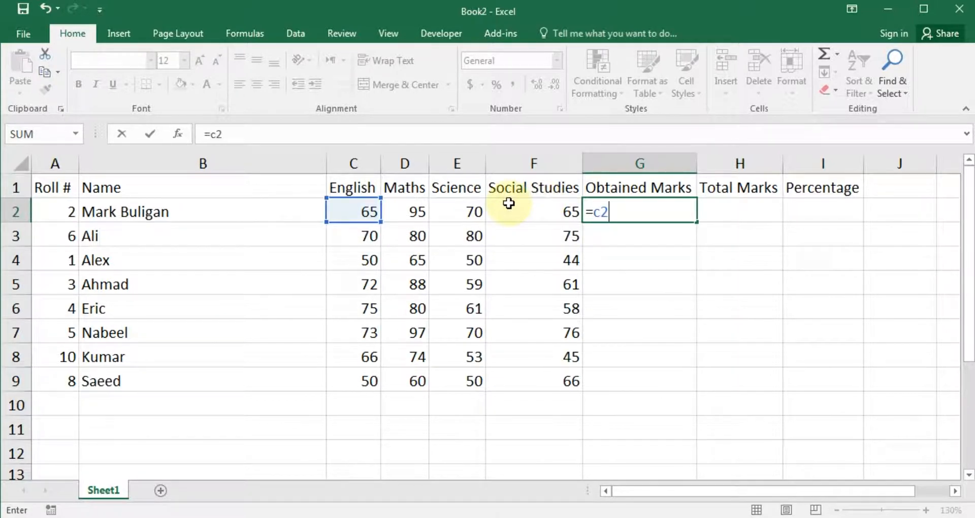
{"action": "type", "text": "+d2+"}
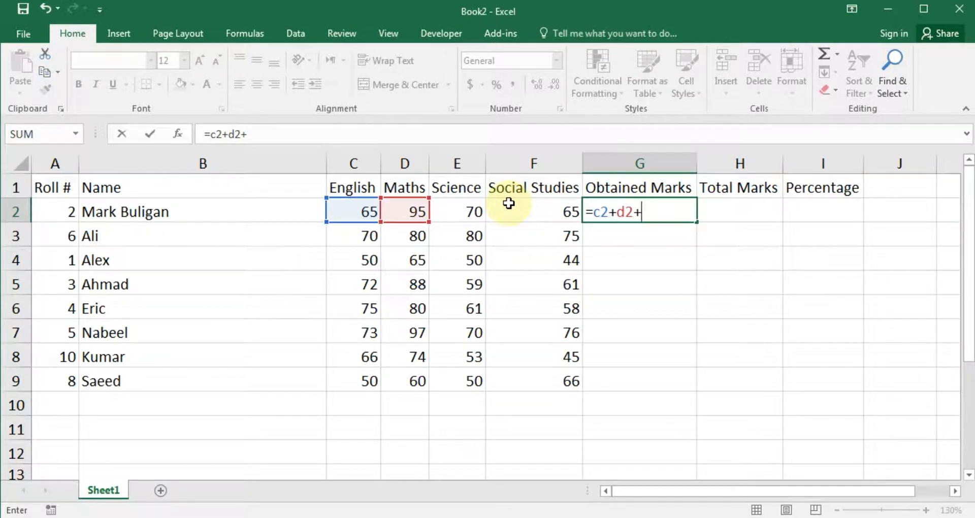
{"action": "type", "text": "e2"}
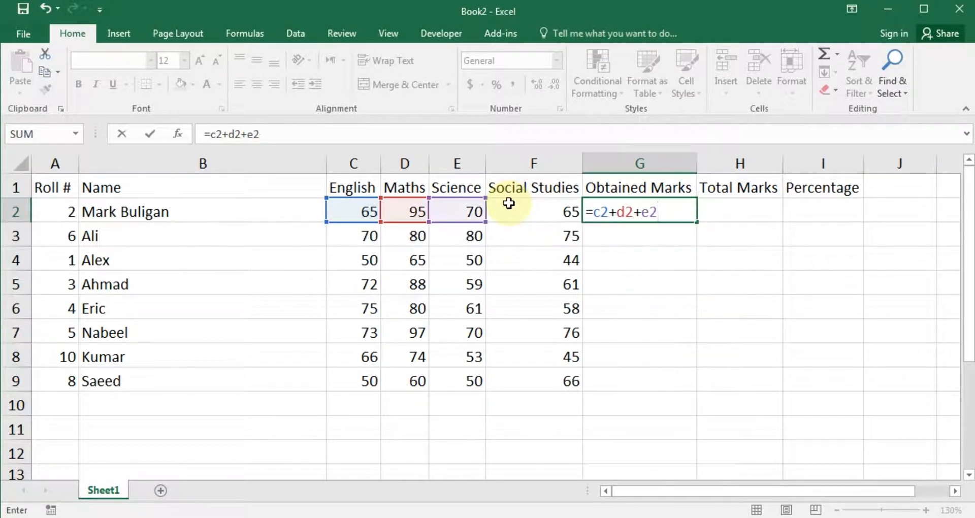
{"action": "type", "text": "+f2"}
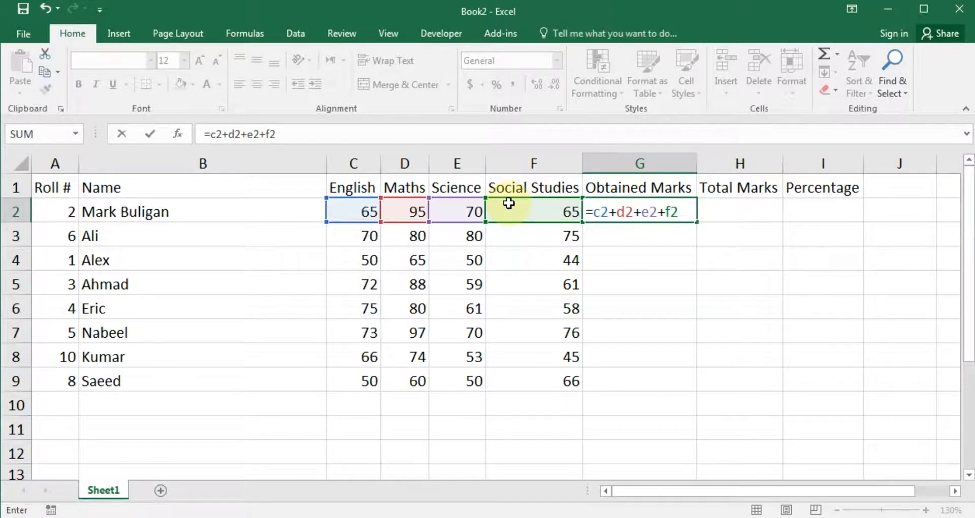
{"action": "key", "text": "Return"}
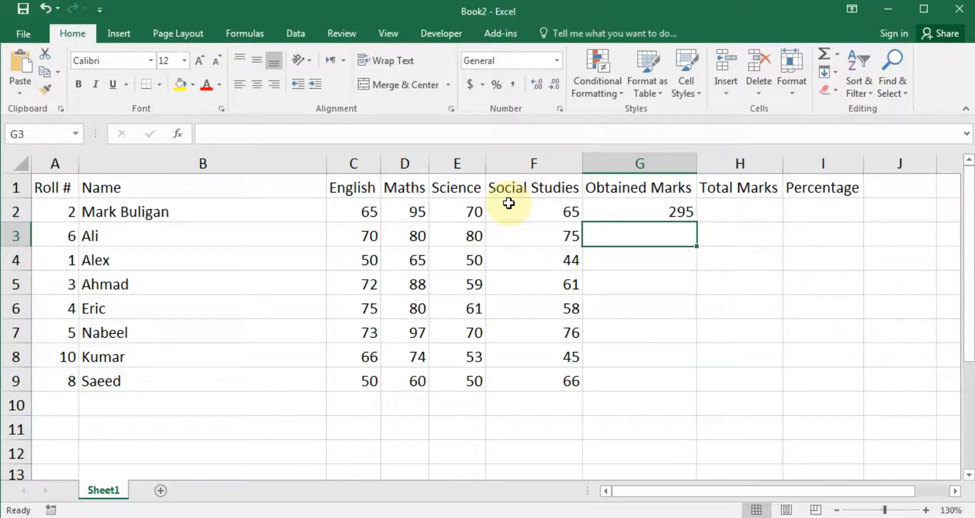
{"action": "key", "text": "Up"}
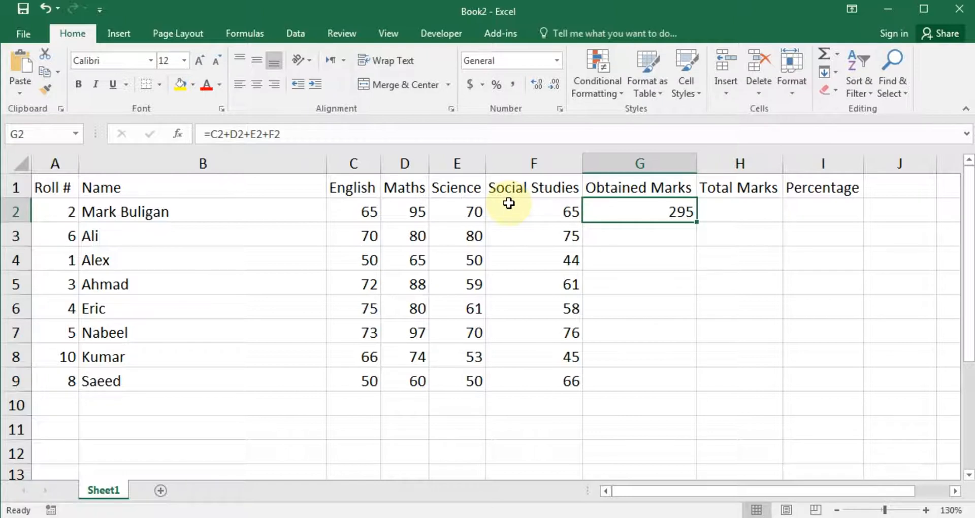
Step: Enter 400 as the first student's Total Marks in H2
{"action": "key", "text": "Right"}
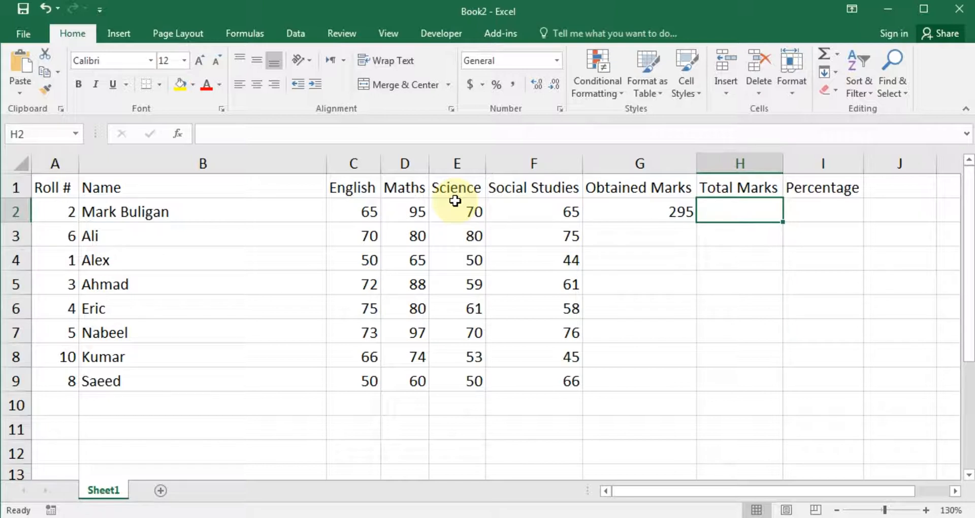
{"action": "type", "text": "400"}
{"action": "key", "text": "Return"}
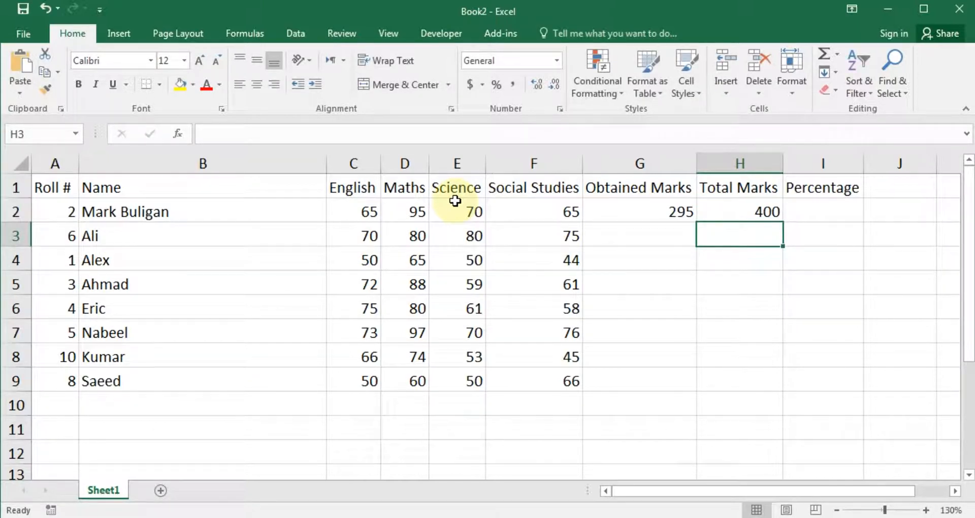
{"action": "key", "text": "Left"}
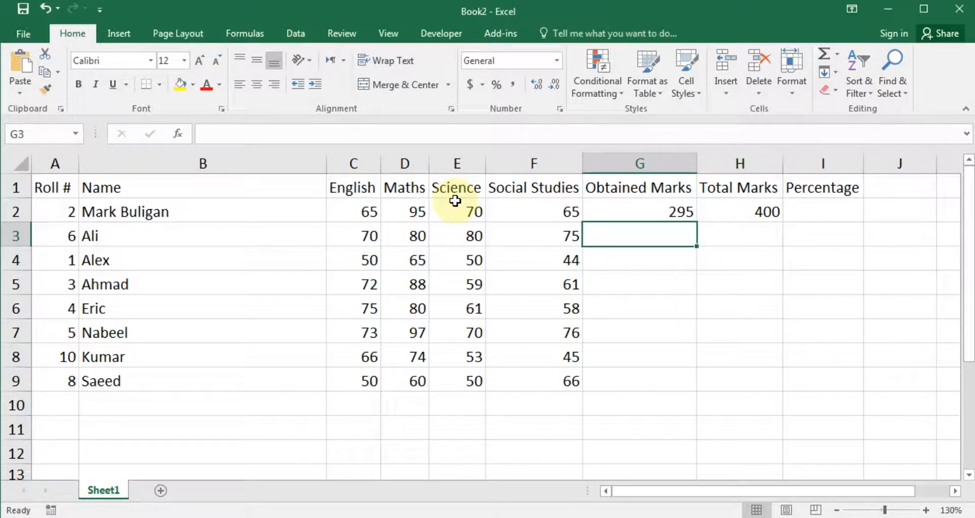
Step: Build =C3+D3+E3+F3 in G3 so the second student's Obtained Marks show 305
{"action": "type", "text": "="}
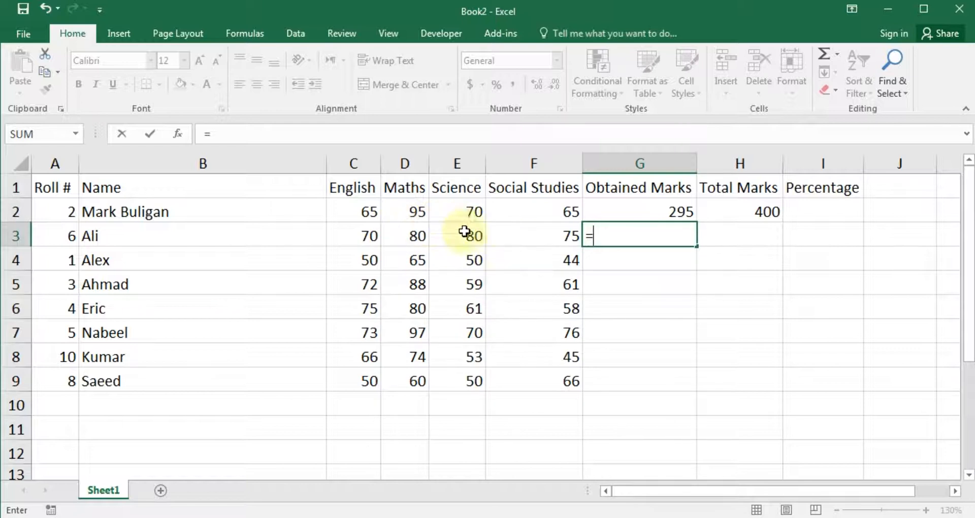
{"action": "key", "text": "Left"}
{"action": "key", "text": "Left"}
{"action": "key", "text": "Left"}
{"action": "key", "text": "Left"}
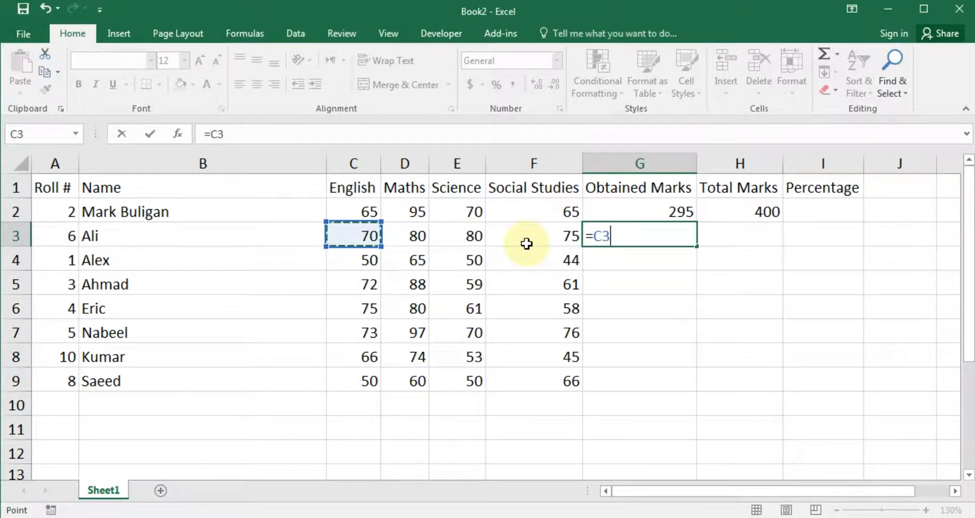
{"action": "type", "text": "+"}
{"action": "key", "text": "Left"}
{"action": "key", "text": "Left"}
{"action": "key", "text": "Left"}
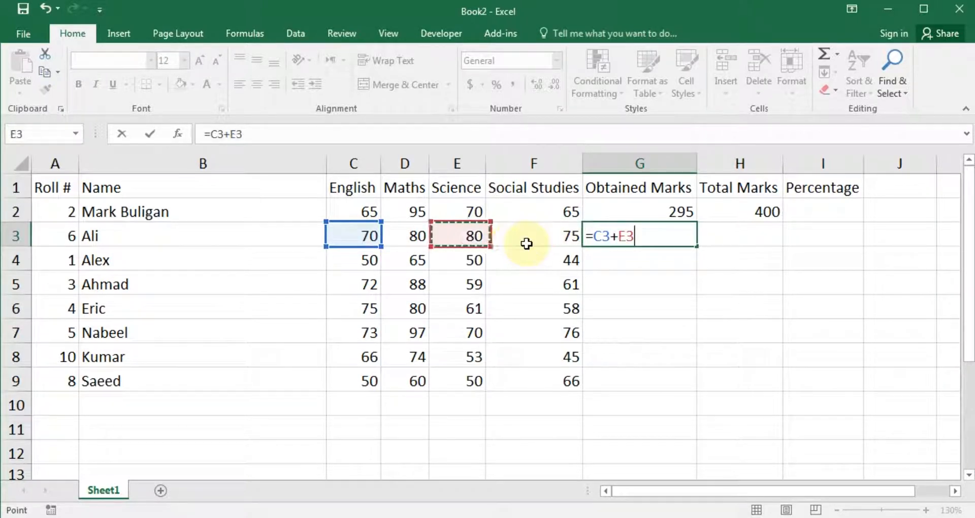
{"action": "type", "text": "+"}
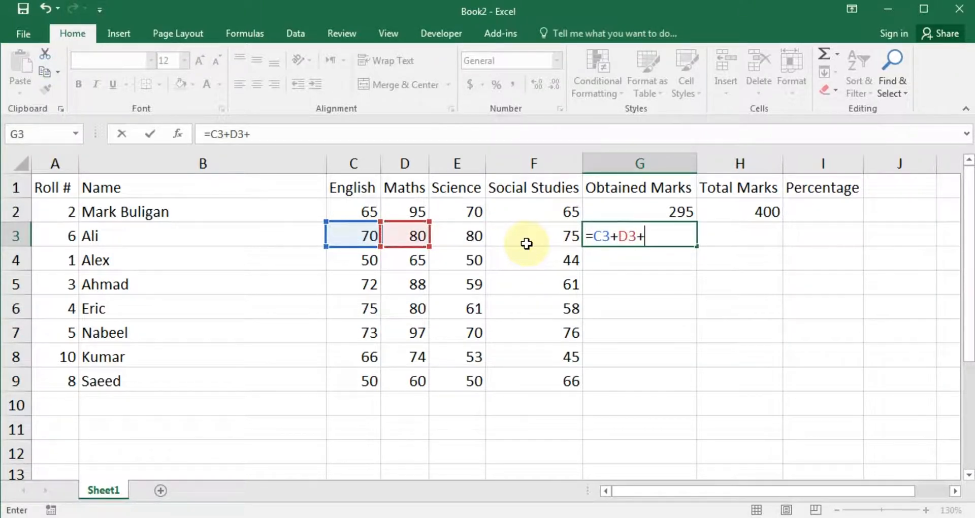
{"action": "key", "text": "Left"}
{"action": "key", "text": "Left"}
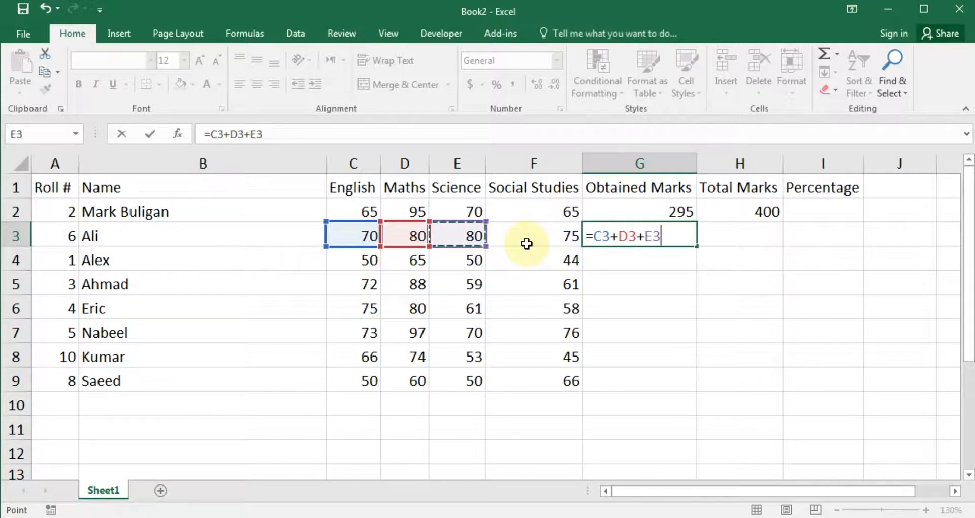
{"action": "type", "text": "+"}
{"action": "left_click", "coordinate": [527, 244]}
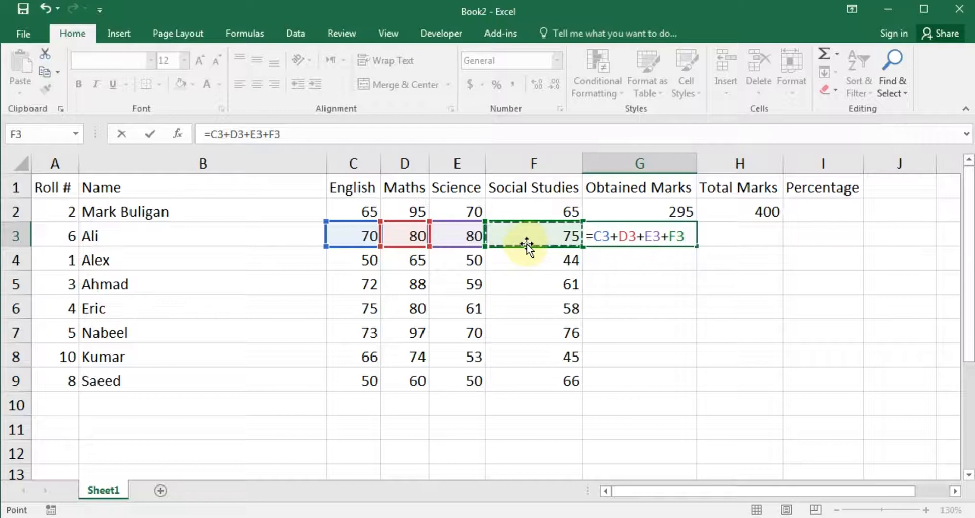
{"action": "key", "text": "Return"}
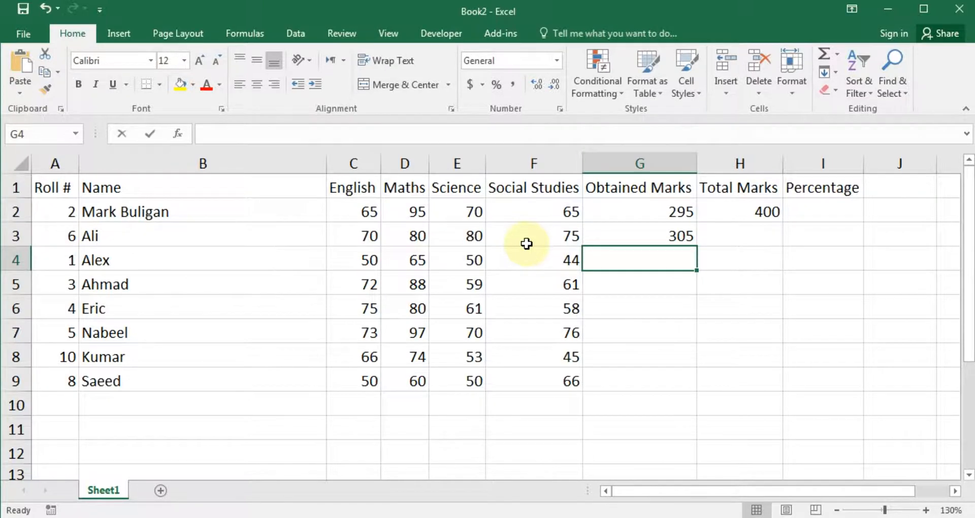
{"action": "type", "text": "="}
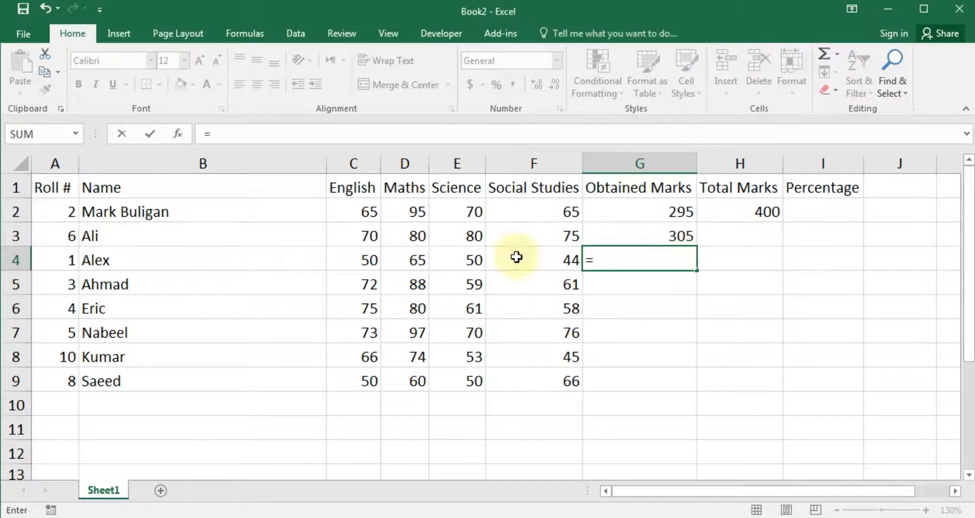
Step: Complete G4 as =C4+D4+E4+F4, giving the third student 209 Obtained Marks
{"action": "left_click", "coordinate": [362, 256]}
{"action": "type", "text": "+"}
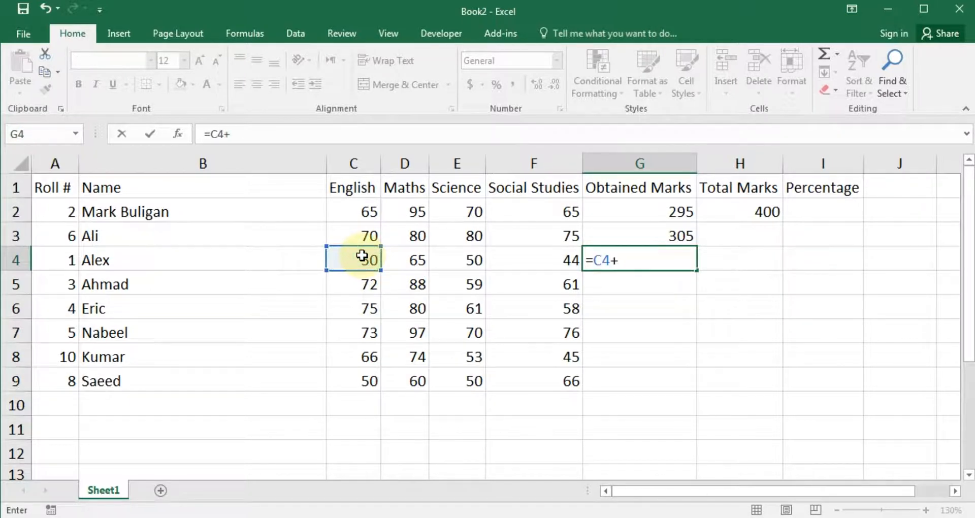
{"action": "left_click", "coordinate": [406, 258]}
{"action": "type", "text": "+"}
{"action": "left_click", "coordinate": [454, 260]}
{"action": "type", "text": "+"}
{"action": "left_click", "coordinate": [517, 263]}
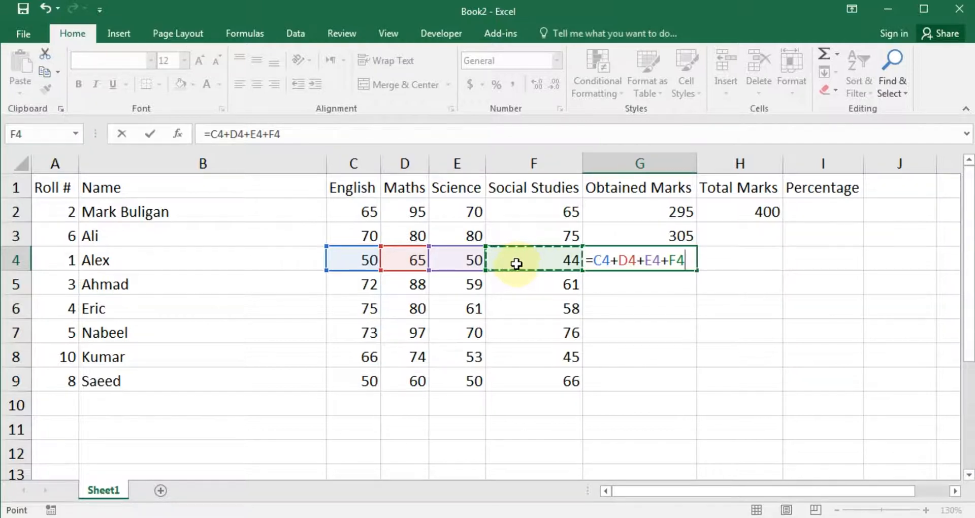
{"action": "key", "text": "Return"}
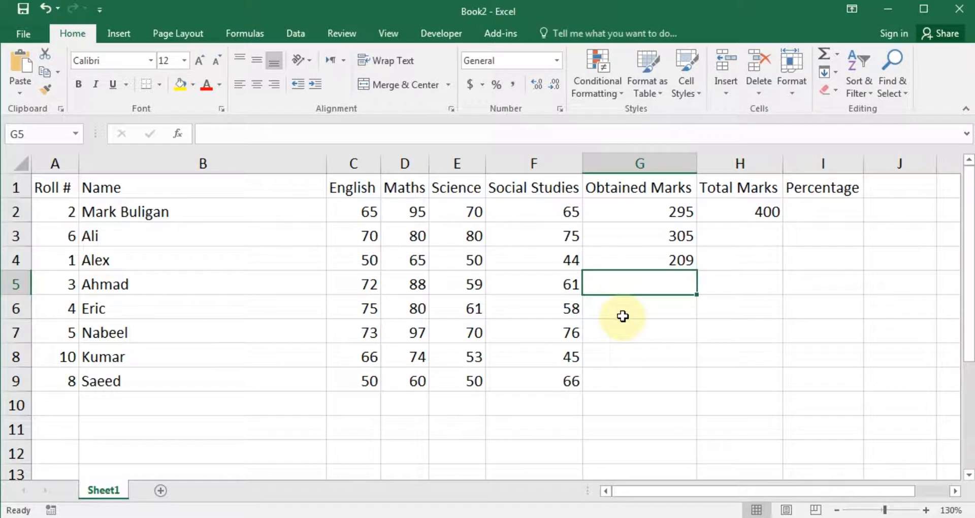
Step: Review the total formulas in G4, G3 and G2
{"action": "left_click", "coordinate": [657, 257]}
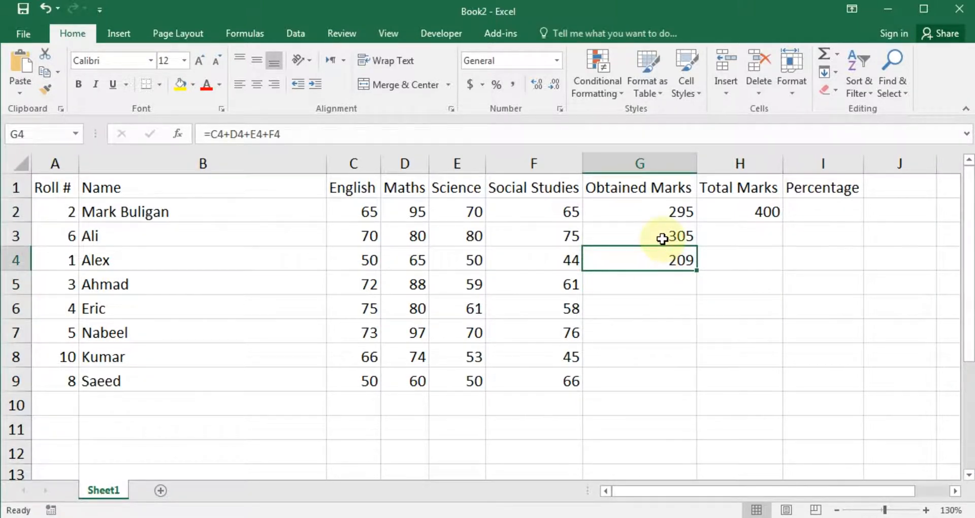
{"action": "left_click", "coordinate": [662, 238]}
{"action": "left_click", "coordinate": [666, 216]}
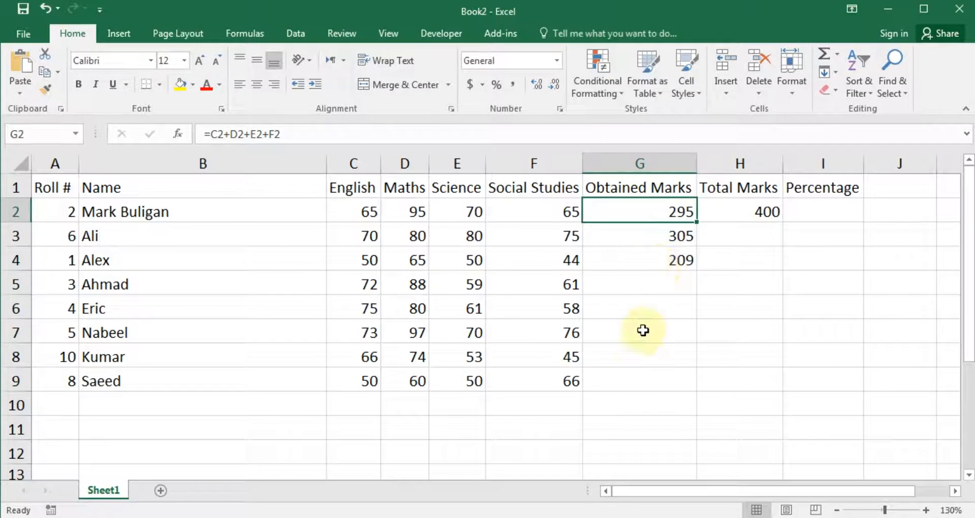
{"action": "left_click", "coordinate": [664, 258]}
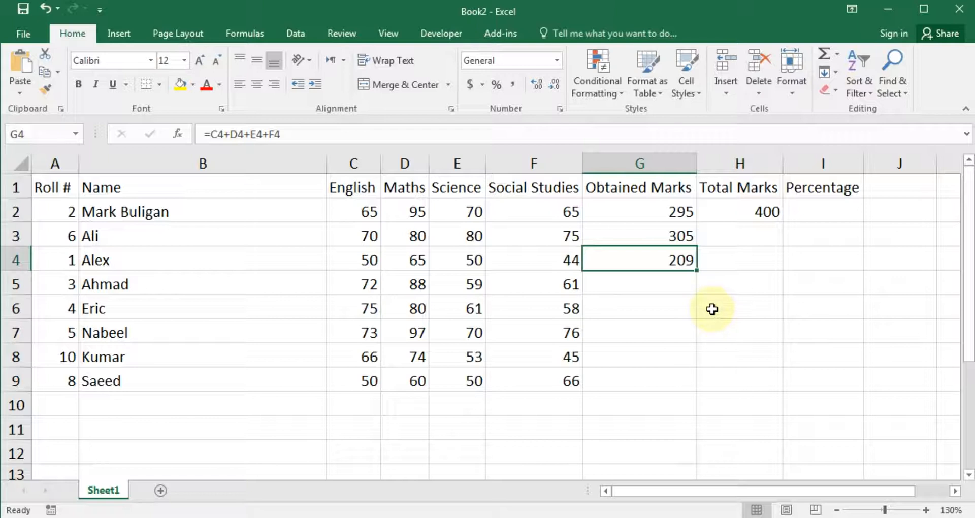
{"action": "key", "text": "ctrl+c"}
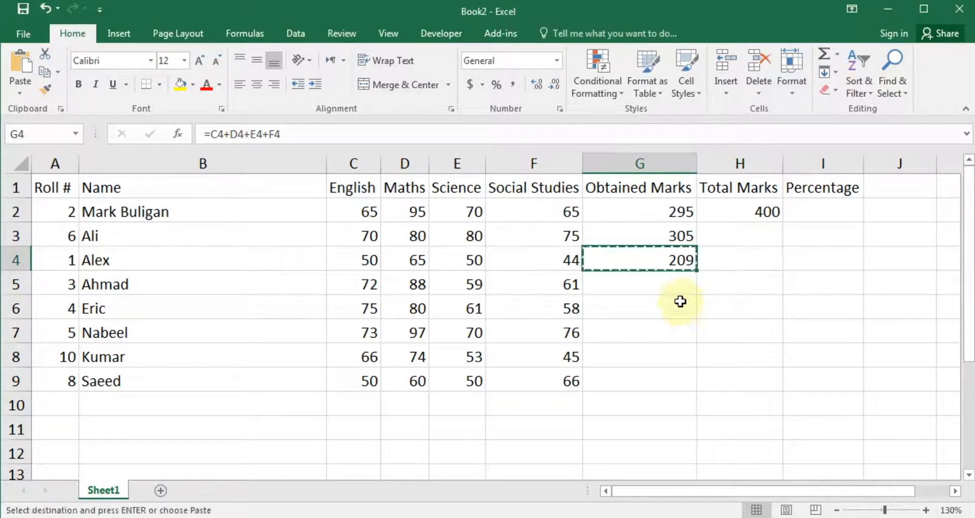
{"action": "left_click", "coordinate": [656, 284]}
{"action": "left_click_drag", "start_coordinate": [658, 292], "coordinate": [650, 372]}
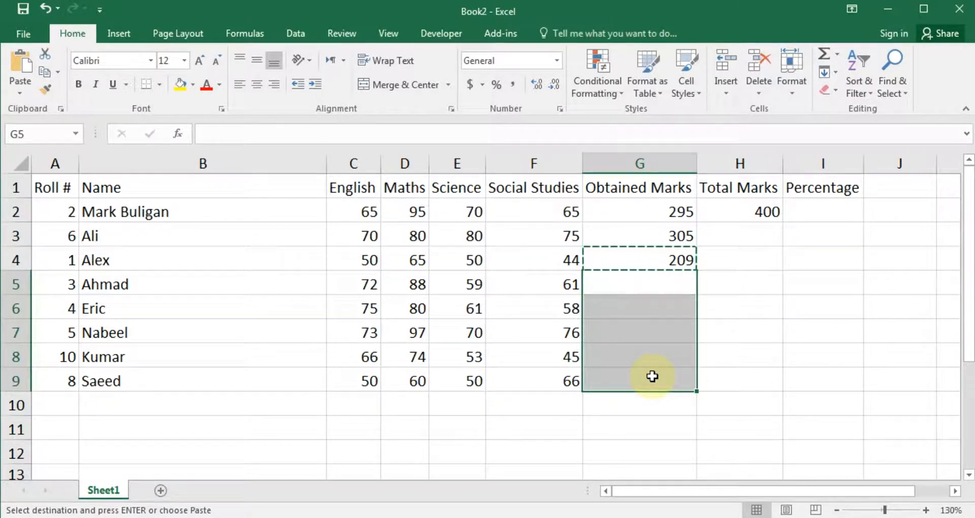
{"action": "key", "text": "Return"}
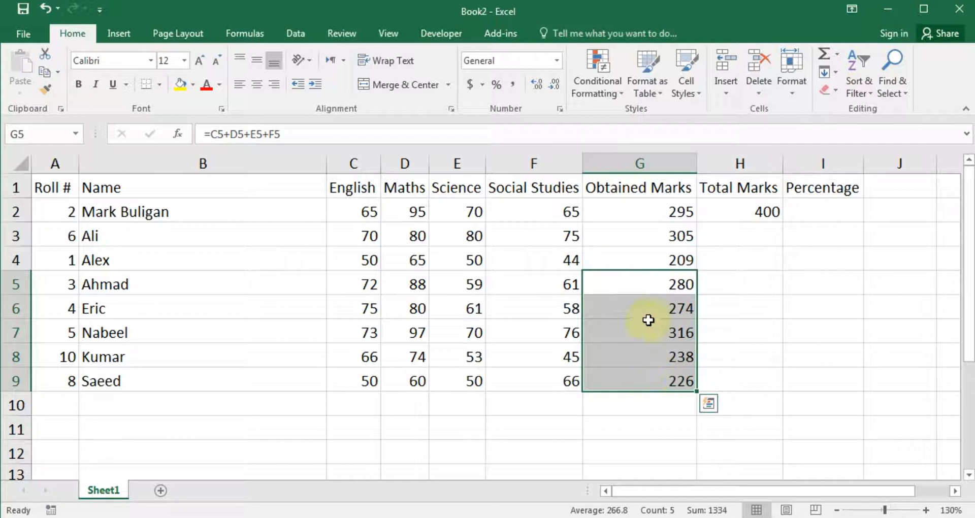
{"action": "left_click", "coordinate": [625, 285]}
{"action": "left_click", "coordinate": [617, 312]}
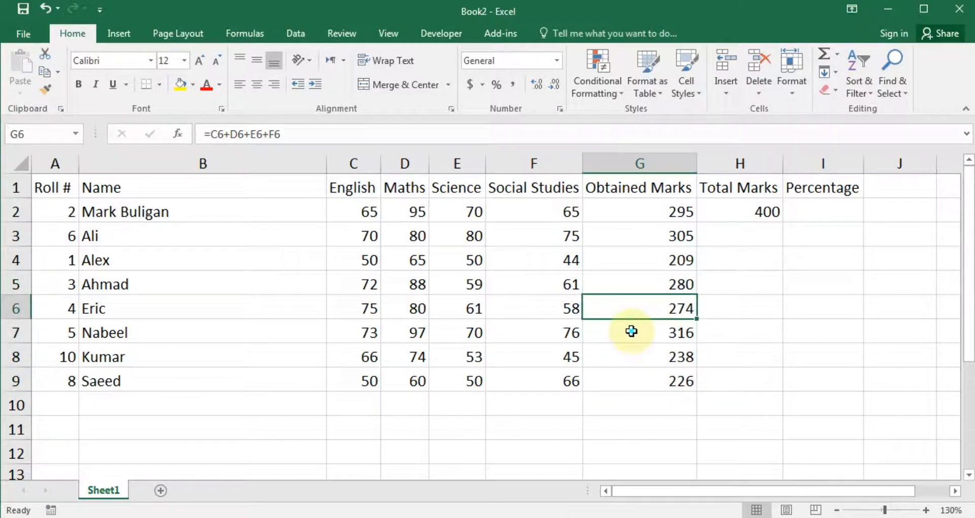
{"action": "left_click", "coordinate": [629, 330]}
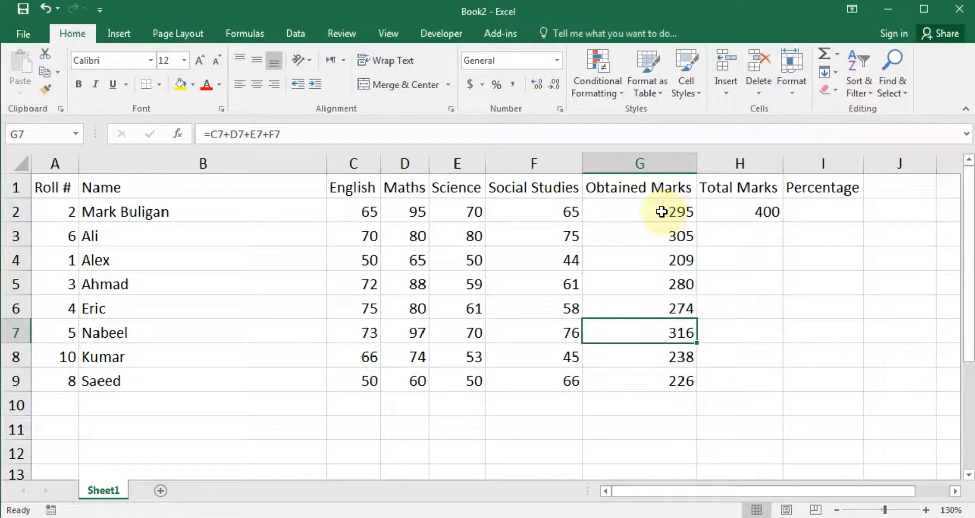
{"action": "left_click", "coordinate": [661, 212]}
{"action": "left_click", "coordinate": [658, 234]}
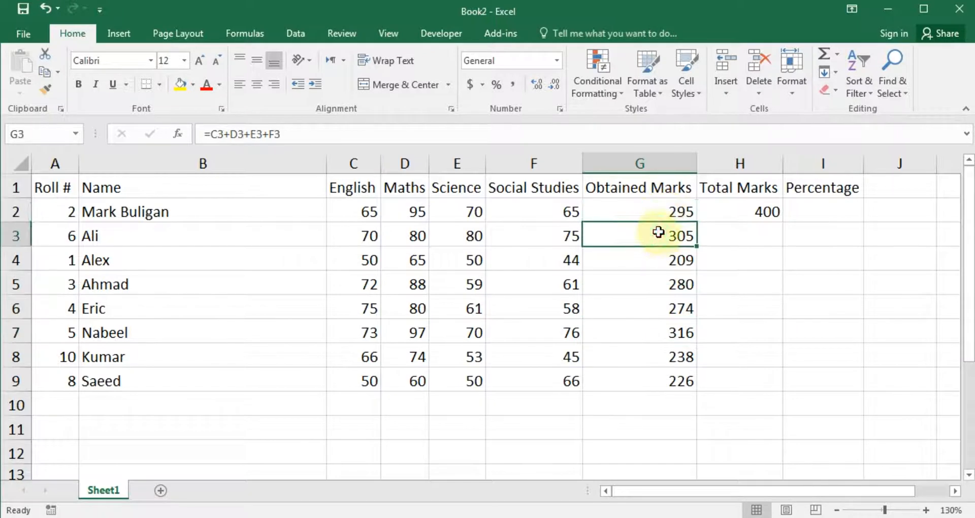
{"action": "left_click", "coordinate": [657, 207]}
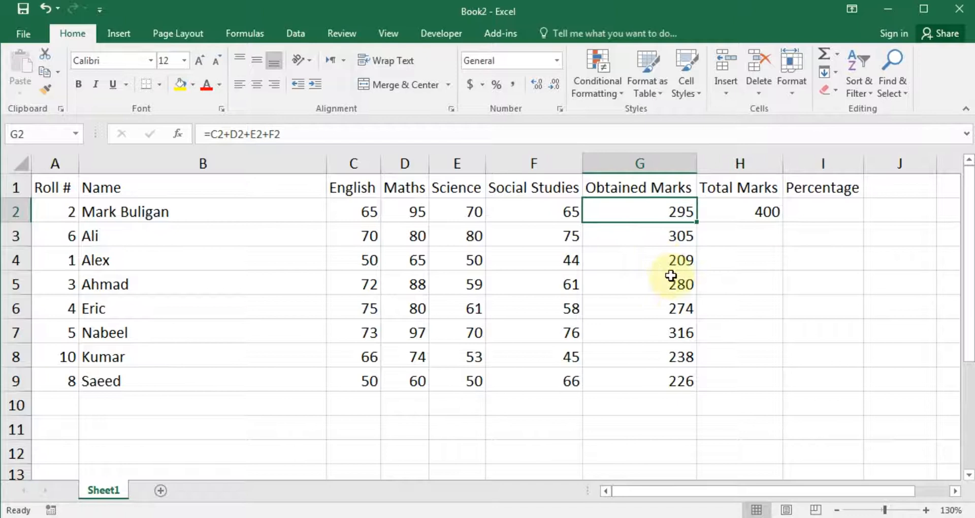
{"action": "left_click", "coordinate": [668, 258]}
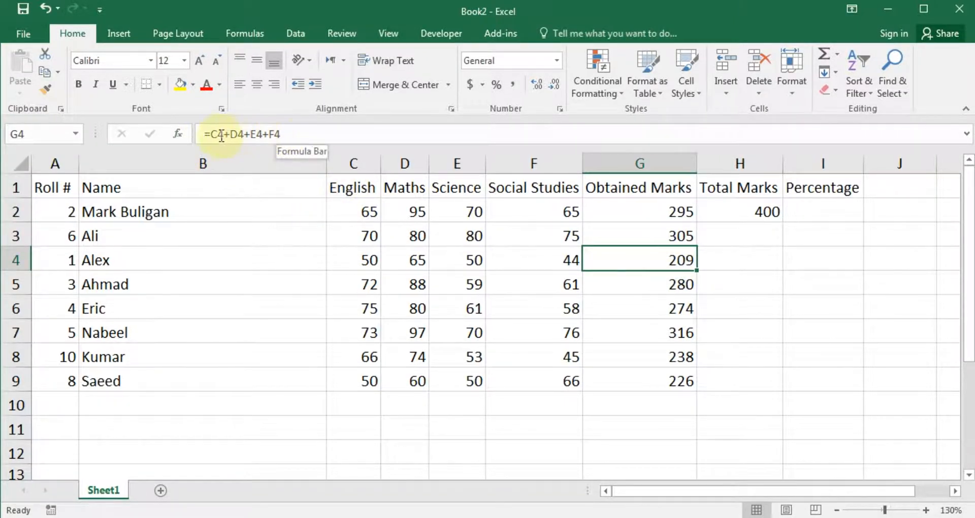
{"action": "double_click", "coordinate": [644, 283]}
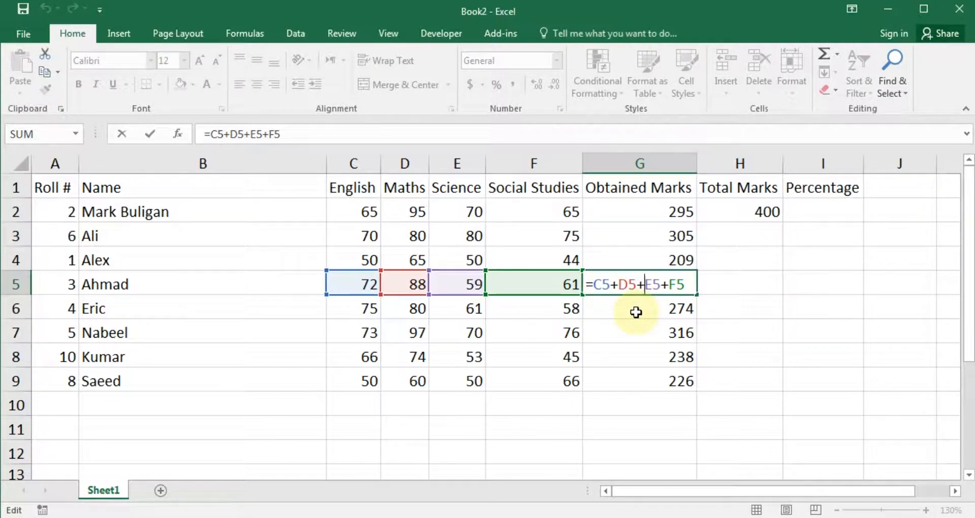
{"action": "left_click", "coordinate": [636, 312]}
{"action": "key", "text": "Escape"}
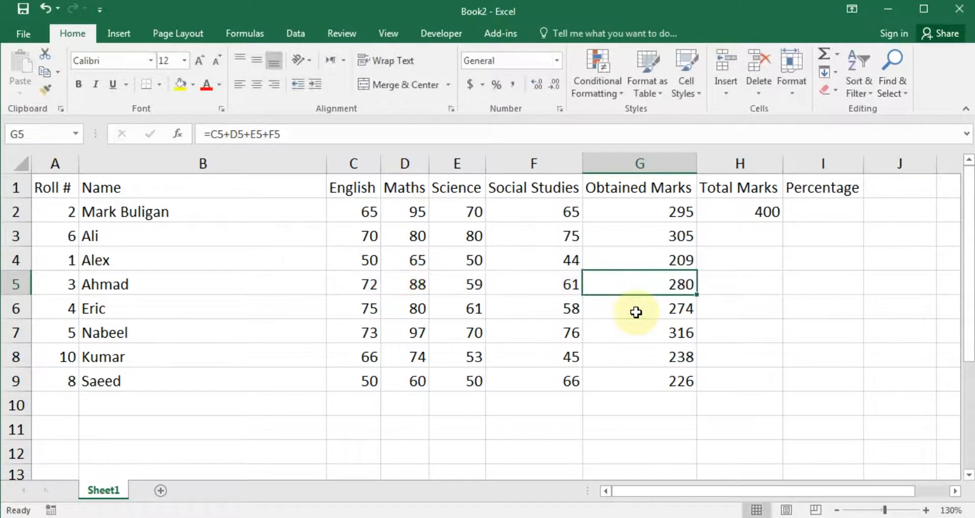
{"action": "left_click", "coordinate": [636, 312]}
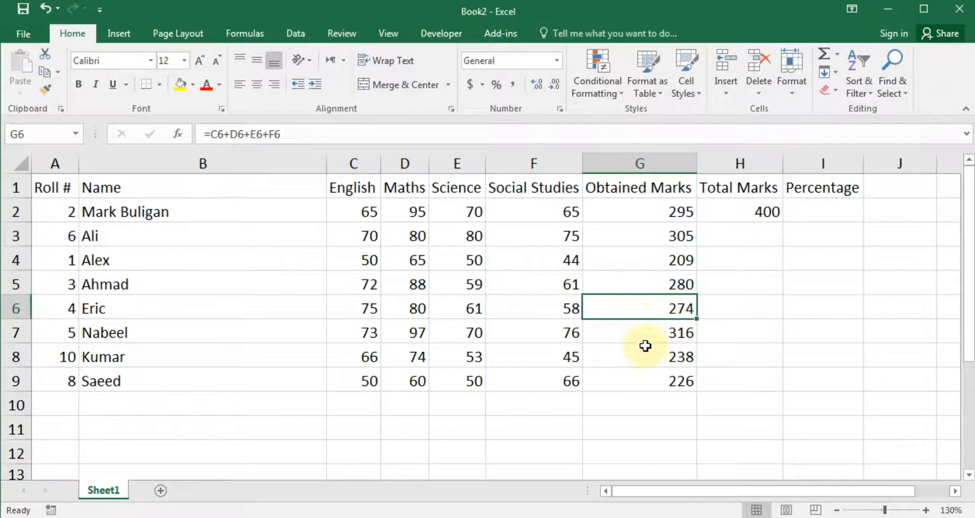
{"action": "left_click", "coordinate": [638, 331]}
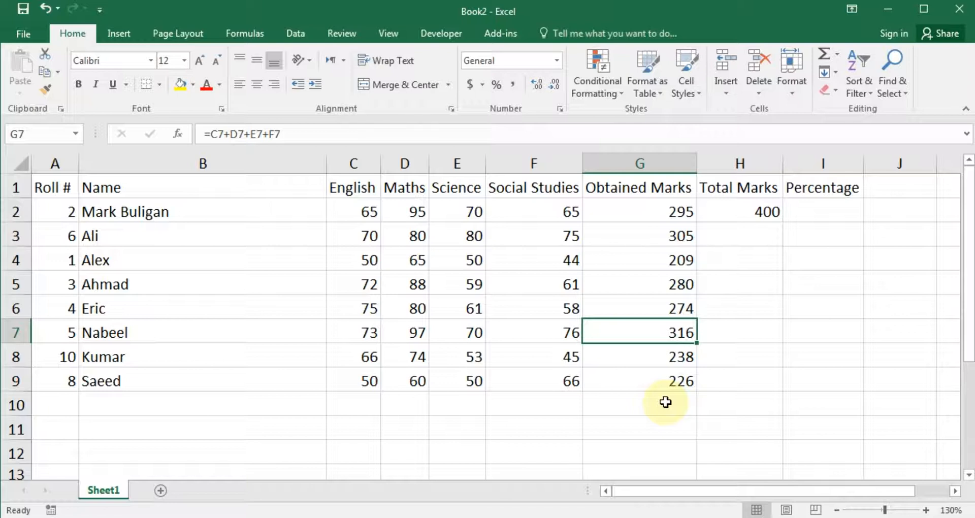
{"action": "key", "text": "F2"}
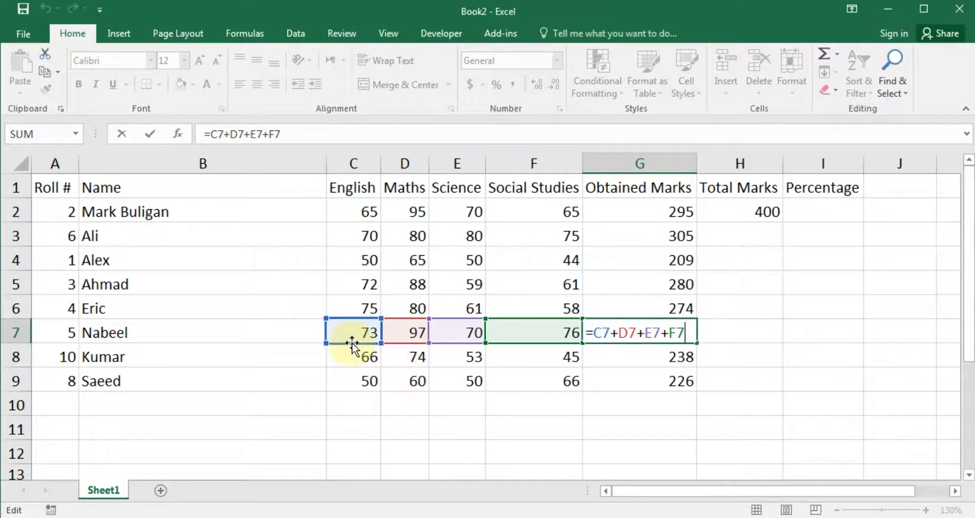
{"action": "mouse_move", "coordinate": [352, 344]}
{"action": "left_mouse_down"}
{"action": "mouse_move", "coordinate": [354, 443]}
{"action": "mouse_move", "coordinate": [341, 383]}
{"action": "mouse_move", "coordinate": [349, 327]}
{"action": "left_mouse_up"}
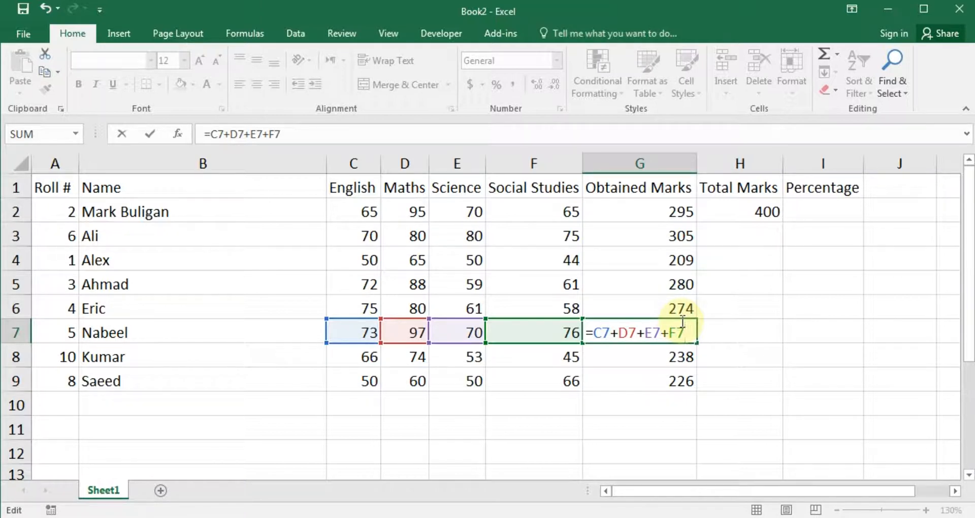
{"action": "key", "text": "Return"}
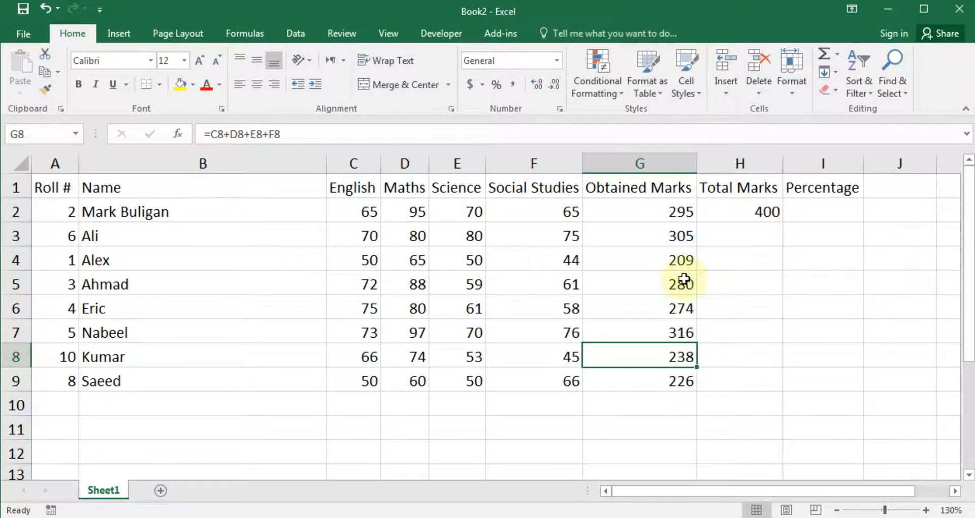
{"action": "left_click", "coordinate": [672, 308]}
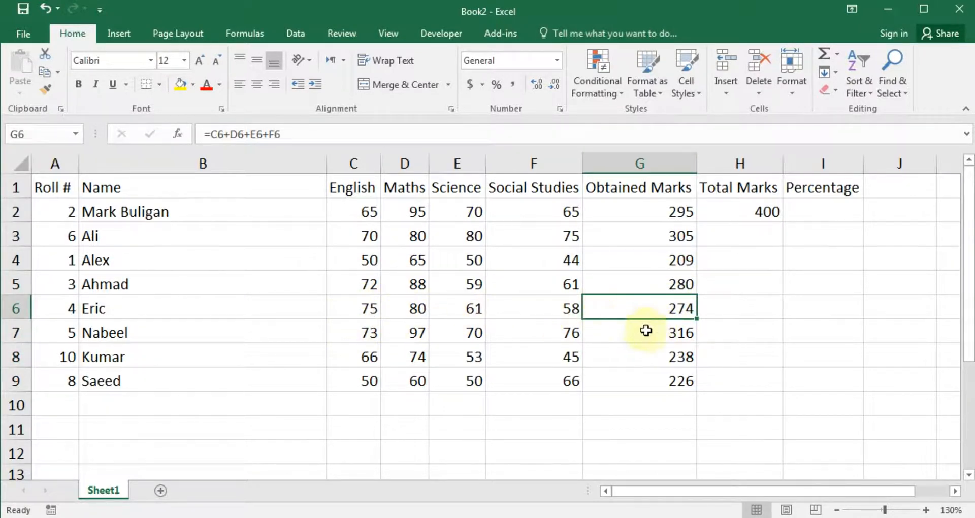
{"action": "left_click", "coordinate": [661, 260]}
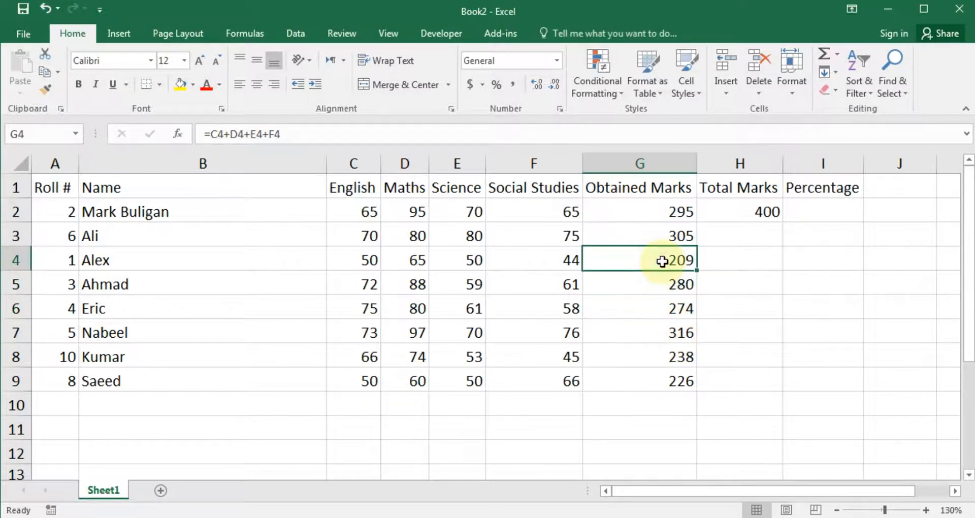
{"action": "left_click_drag", "start_coordinate": [349, 257], "coordinate": [553, 258]}
{"action": "left_click", "coordinate": [665, 286]}
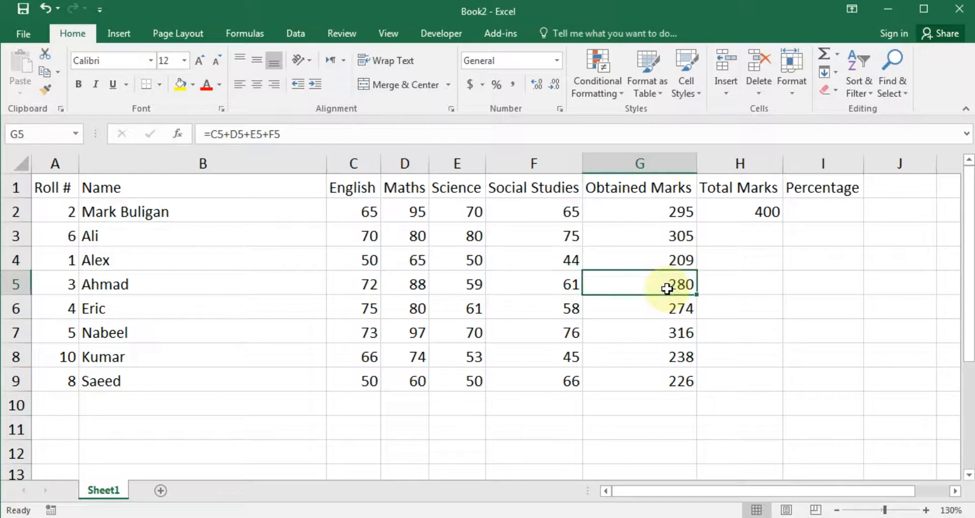
{"action": "double_click", "coordinate": [666, 289]}
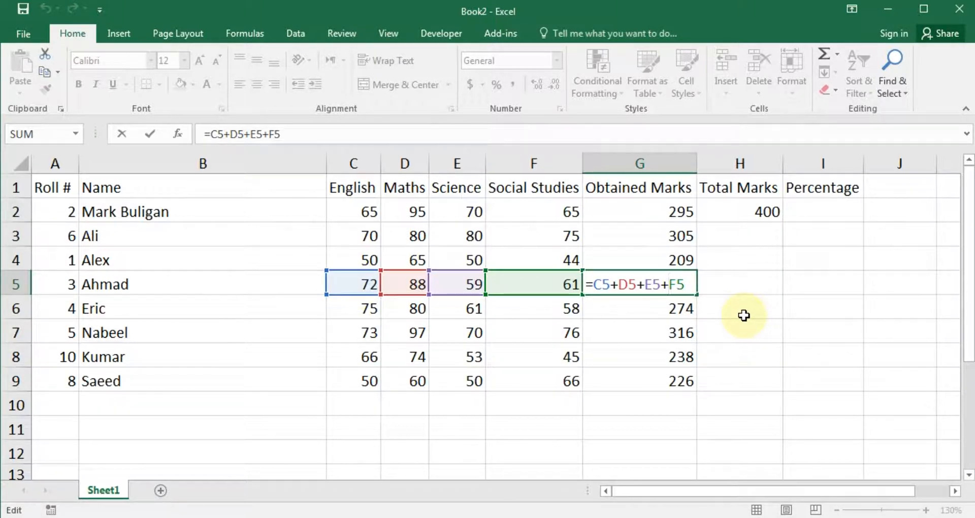
{"action": "key", "text": "Return"}
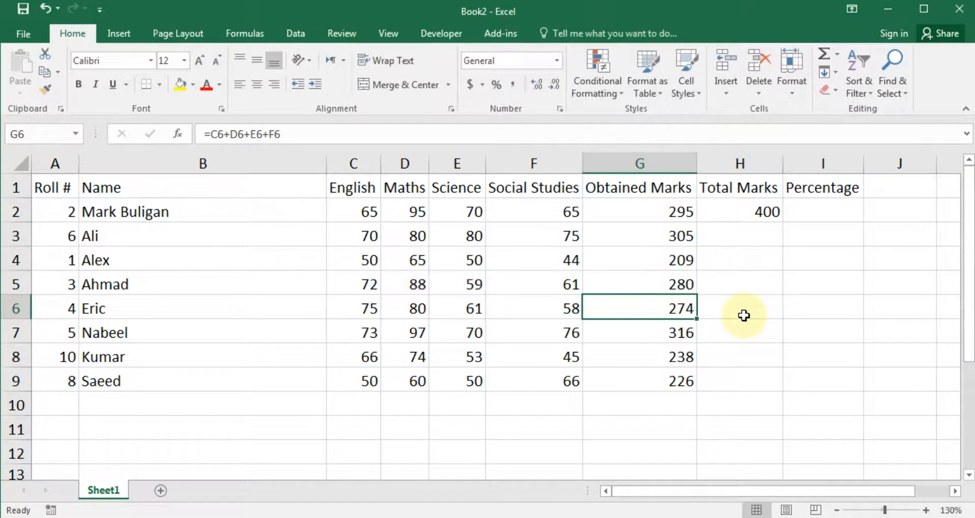
Step: Fill H2's 400 down through H9 so all eight students have Total Marks 400
{"action": "left_click", "coordinate": [762, 231]}
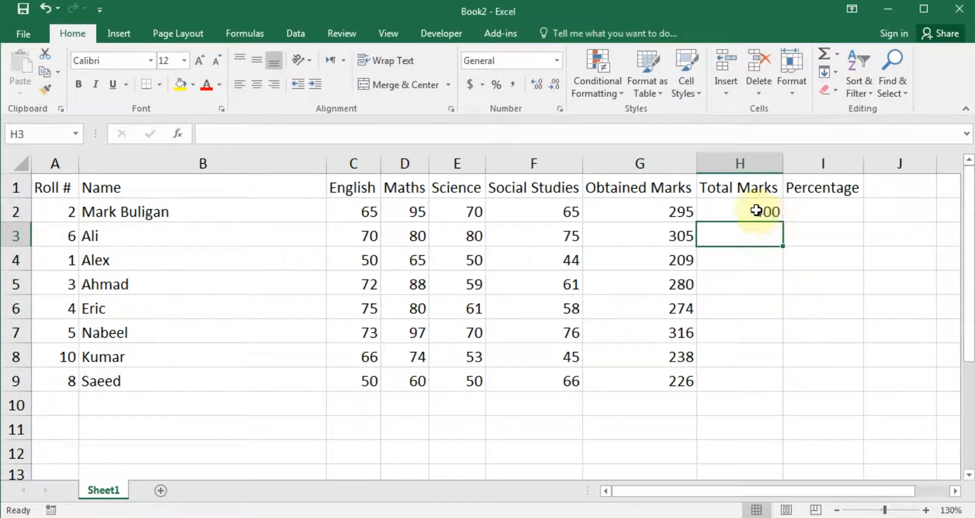
{"action": "left_click", "coordinate": [766, 210]}
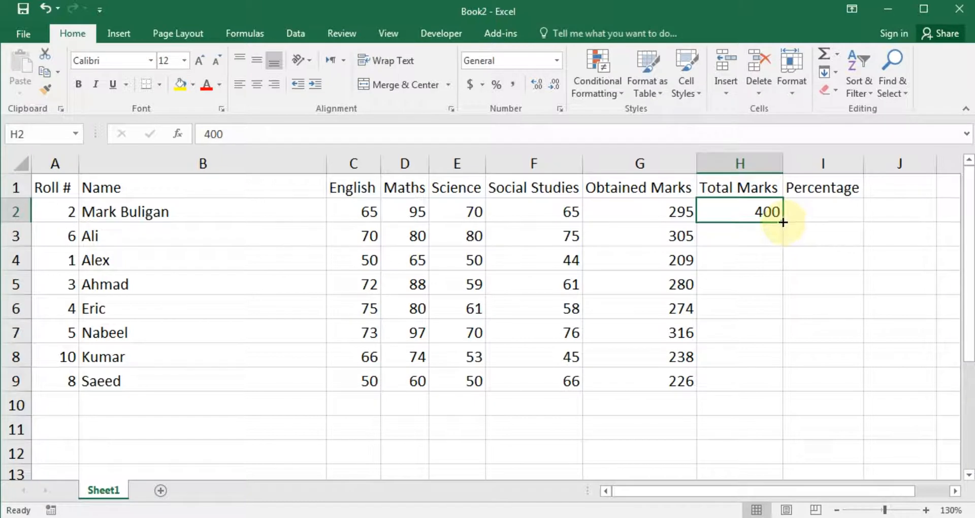
{"action": "left_click_drag", "start_coordinate": [783, 221], "coordinate": [762, 385]}
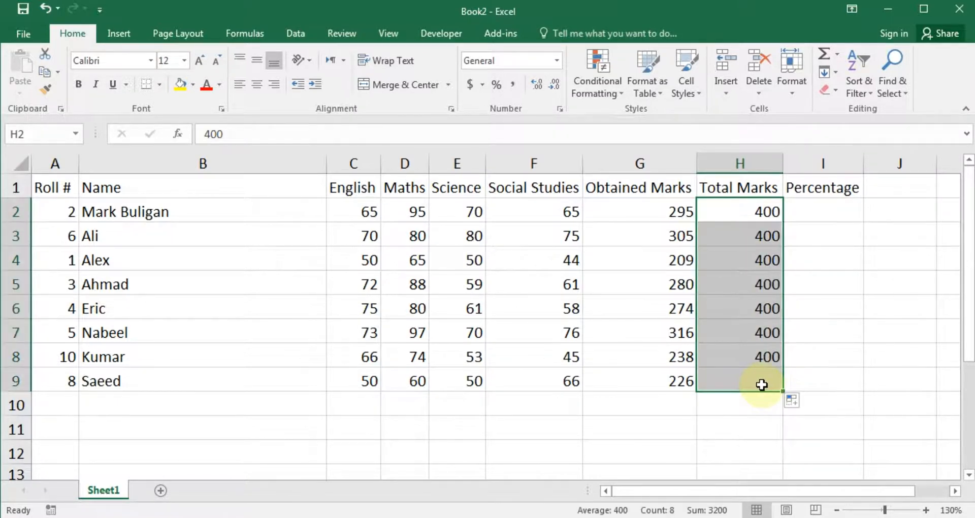
{"action": "left_click", "coordinate": [730, 418]}
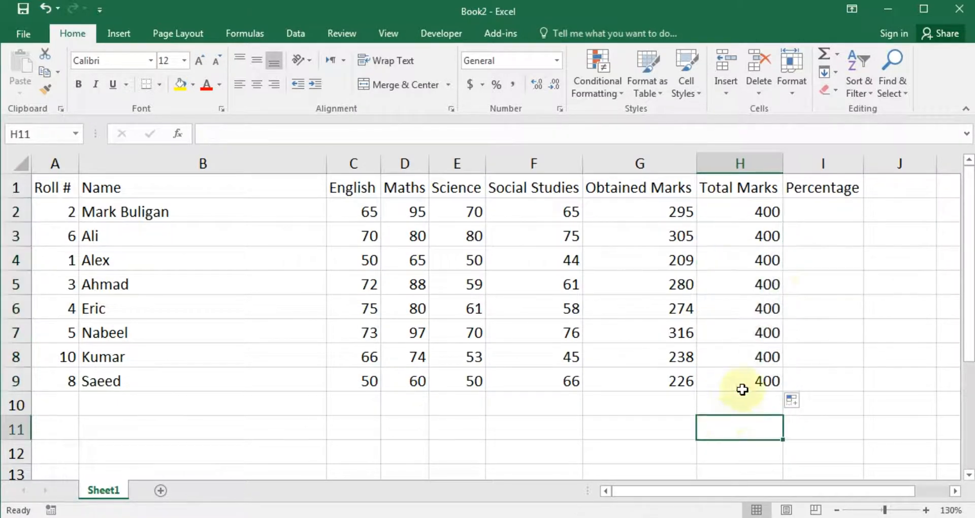
{"action": "left_click", "coordinate": [836, 208]}
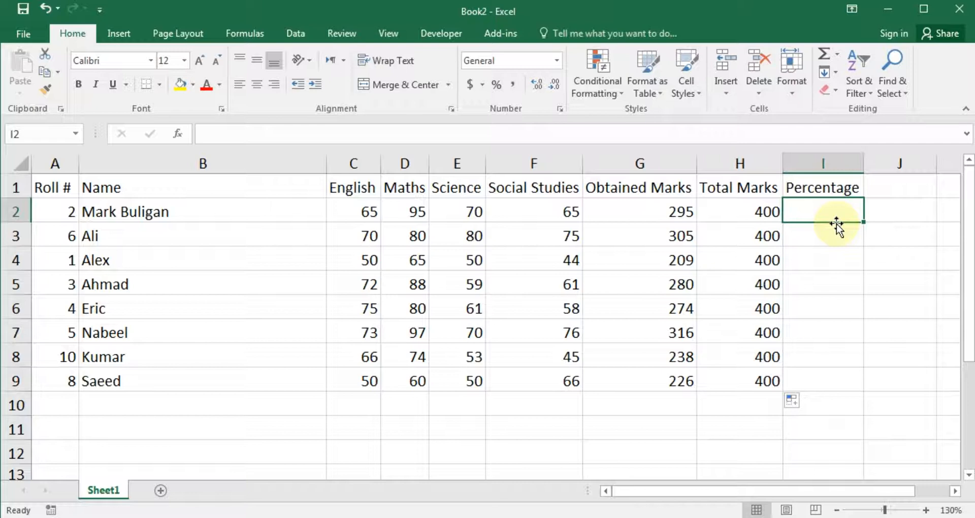
Step: Enter =G2/H2*100 in I2, giving the first student's percentage as 73.75
{"action": "type", "text": "="}
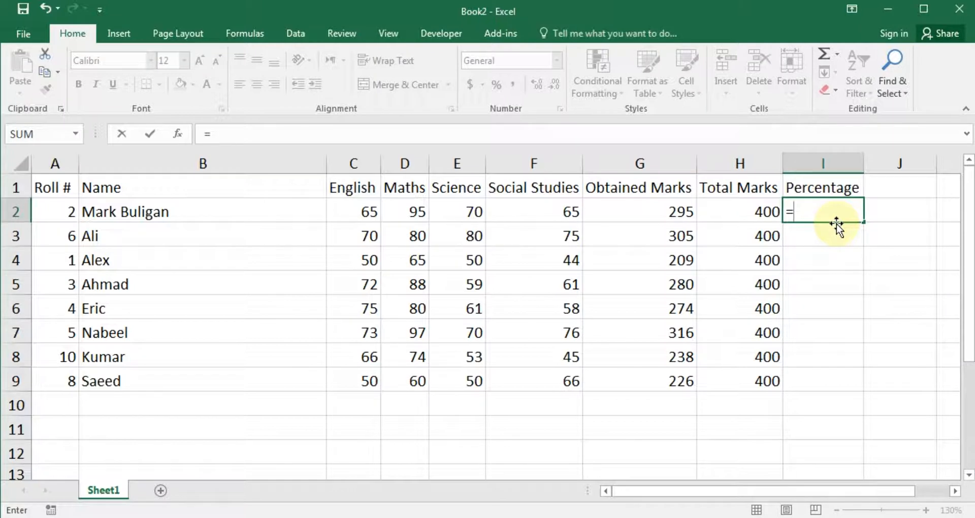
{"action": "key", "text": "Left"}
{"action": "key", "text": "Left"}
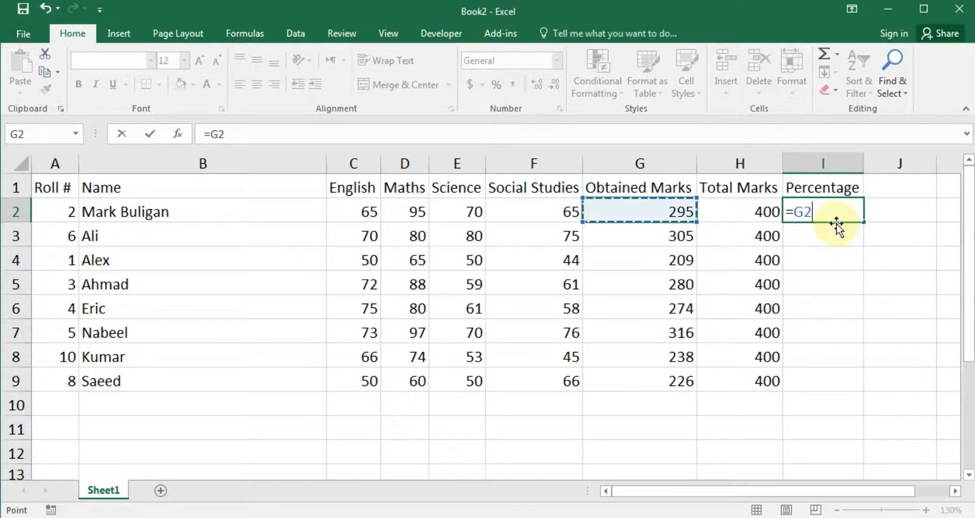
{"action": "type", "text": "/"}
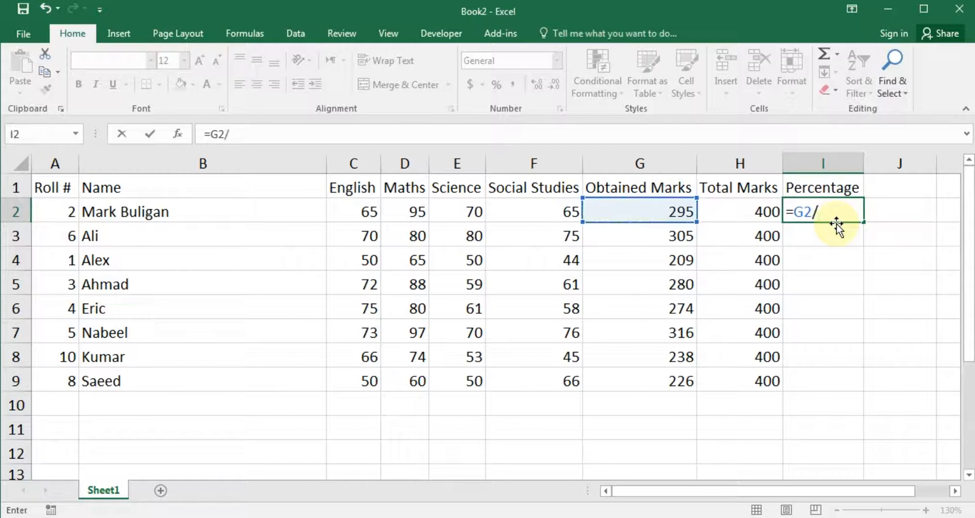
{"action": "key", "text": "Left"}
{"action": "type", "text": "*100"}
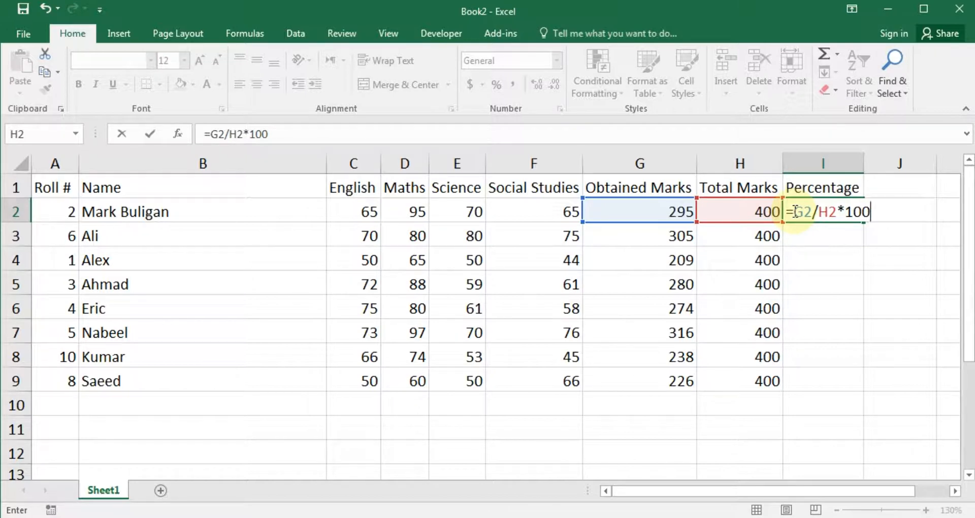
{"action": "key", "text": "Return"}
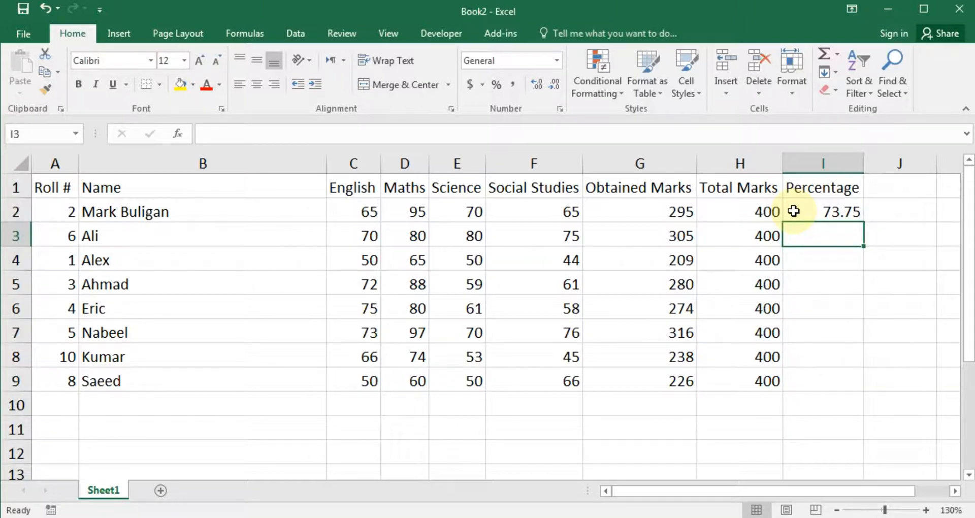
Step: Copy I2's =G2/H2*100 percentage formula down into I3:I9
{"action": "left_click", "coordinate": [838, 209]}
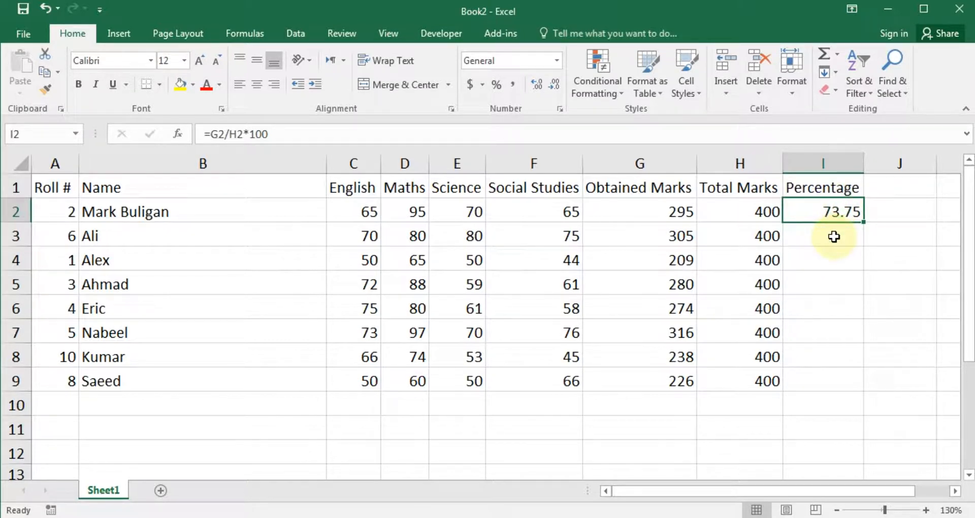
{"action": "left_click", "coordinate": [834, 237]}
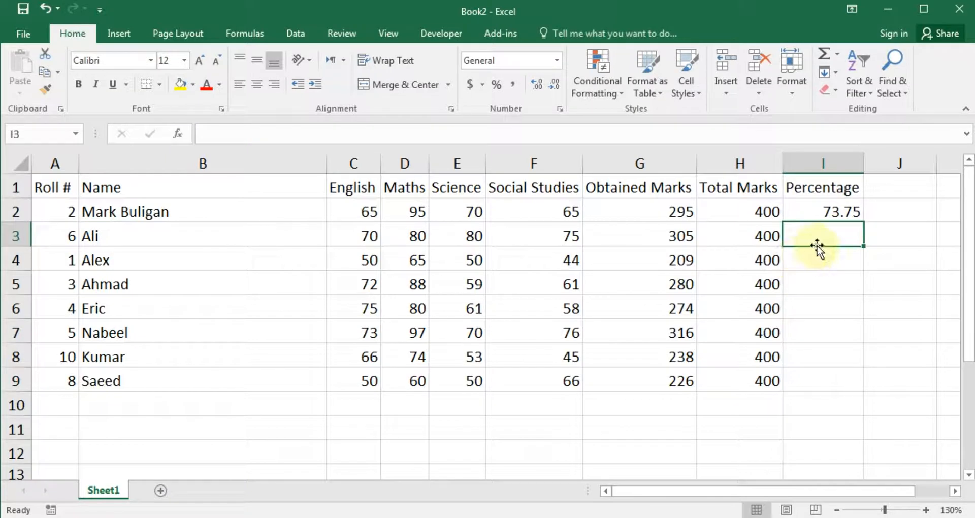
{"action": "left_click", "coordinate": [833, 212]}
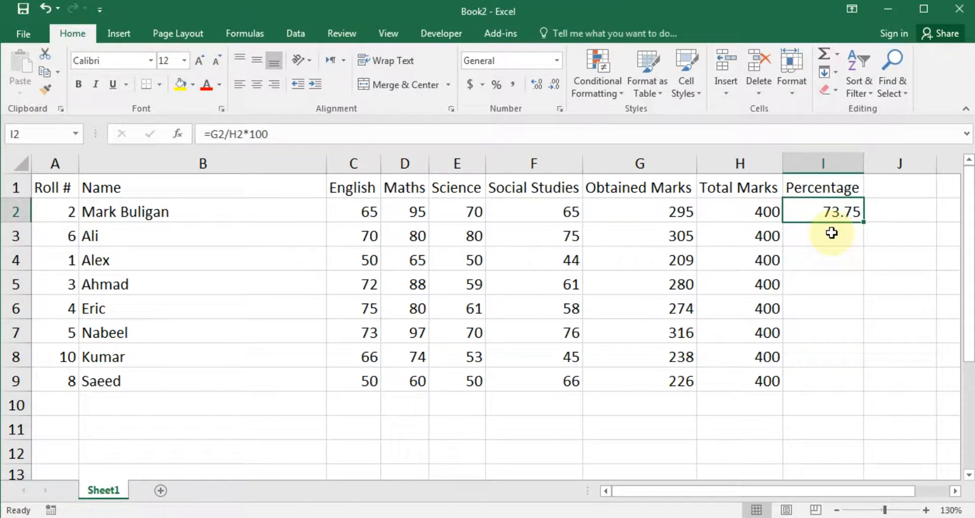
{"action": "key", "text": "ctrl+c"}
{"action": "left_click", "coordinate": [831, 233]}
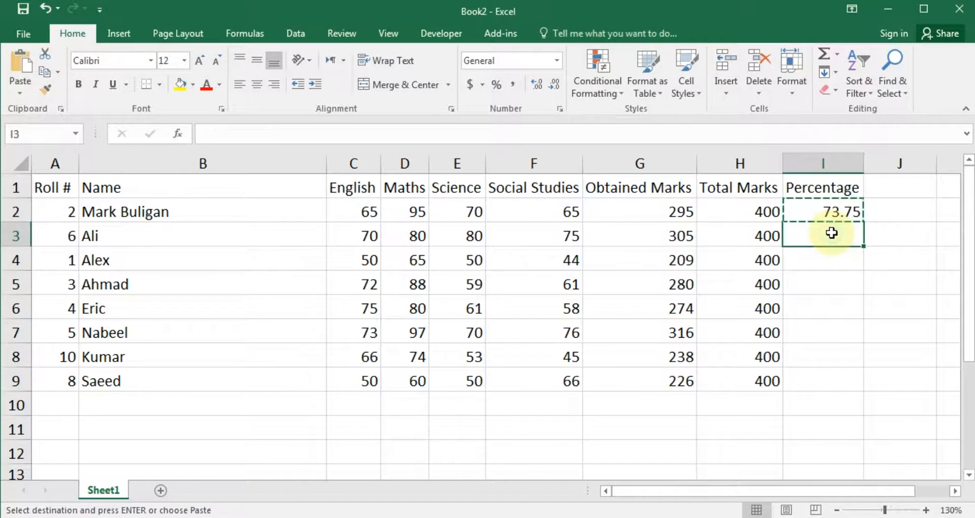
{"action": "left_click_drag", "start_coordinate": [831, 233], "coordinate": [844, 385]}
{"action": "key", "text": "Return"}
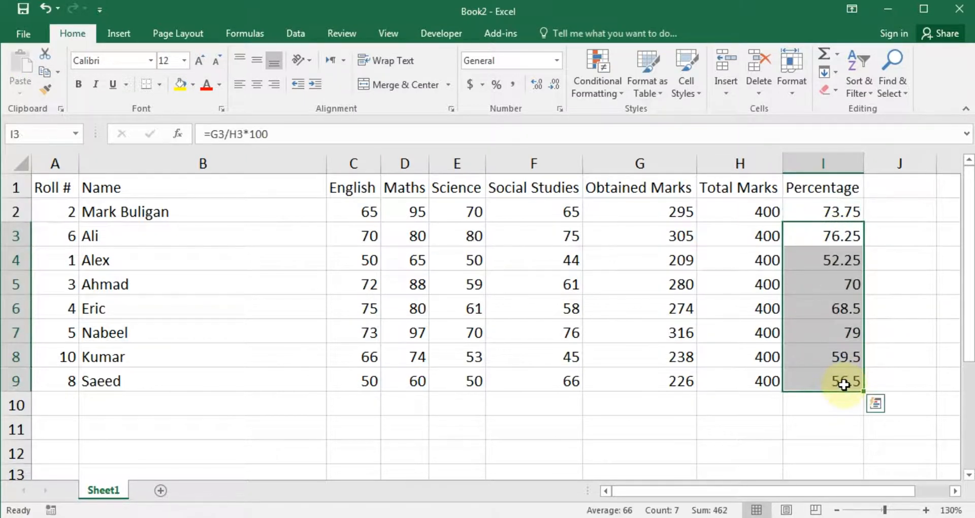
{"action": "left_click", "coordinate": [825, 446]}
Step: Clear I3:I9 so only I2 keeps its 73.75 percentage
{"action": "left_click_drag", "start_coordinate": [833, 235], "coordinate": [855, 385]}
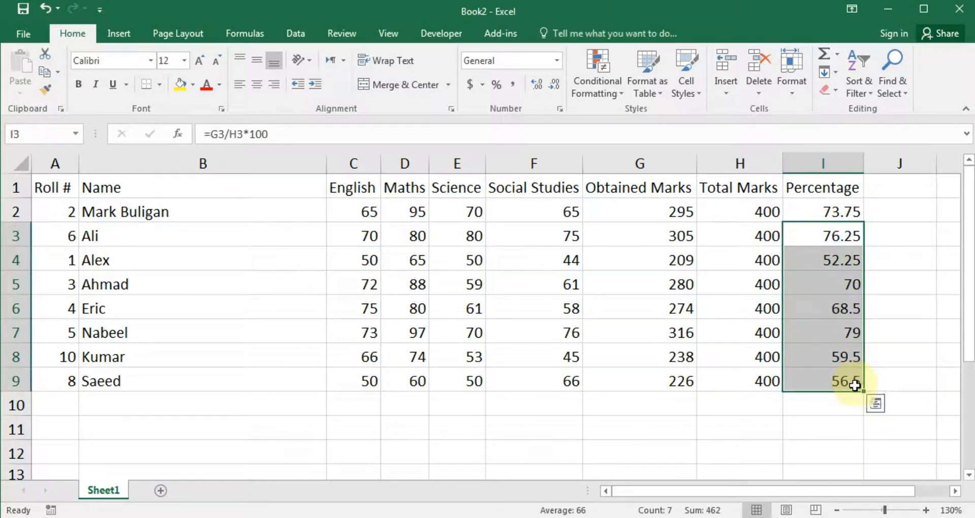
{"action": "key", "text": "Delete"}
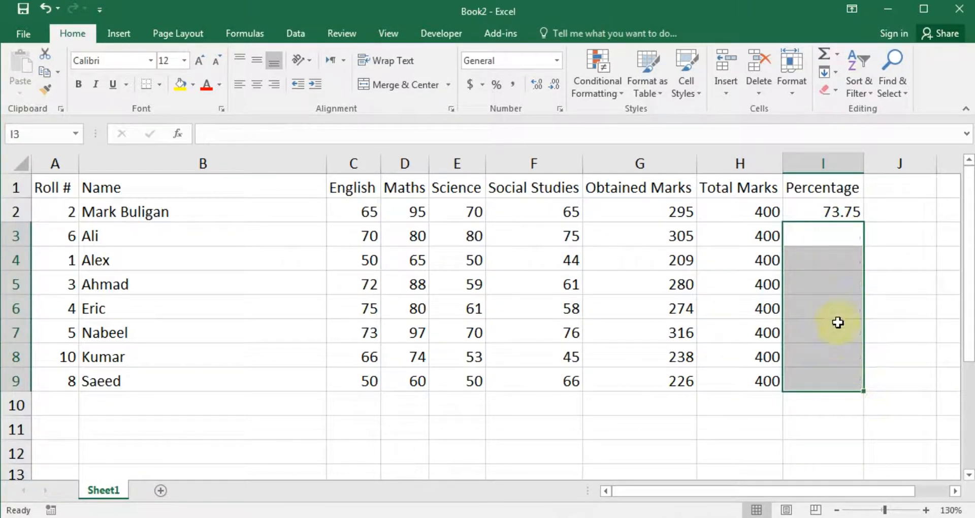
{"action": "left_click", "coordinate": [853, 212]}
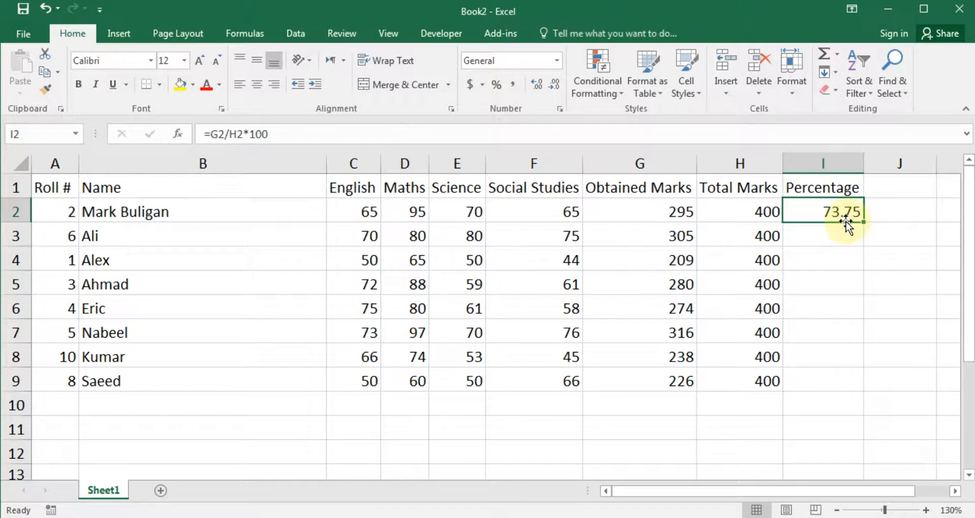
{"action": "left_click", "coordinate": [499, 88]}
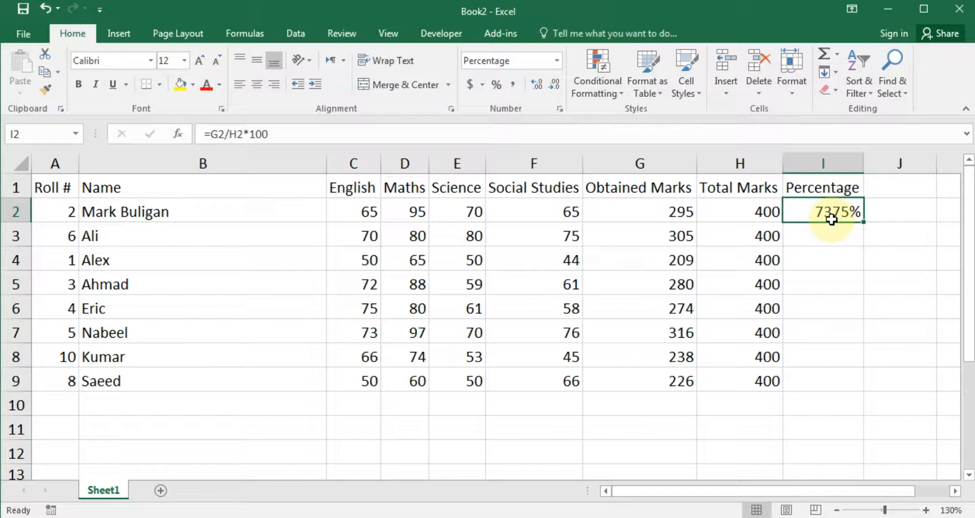
{"action": "key", "text": "ctrl+shift+asciitilde"}
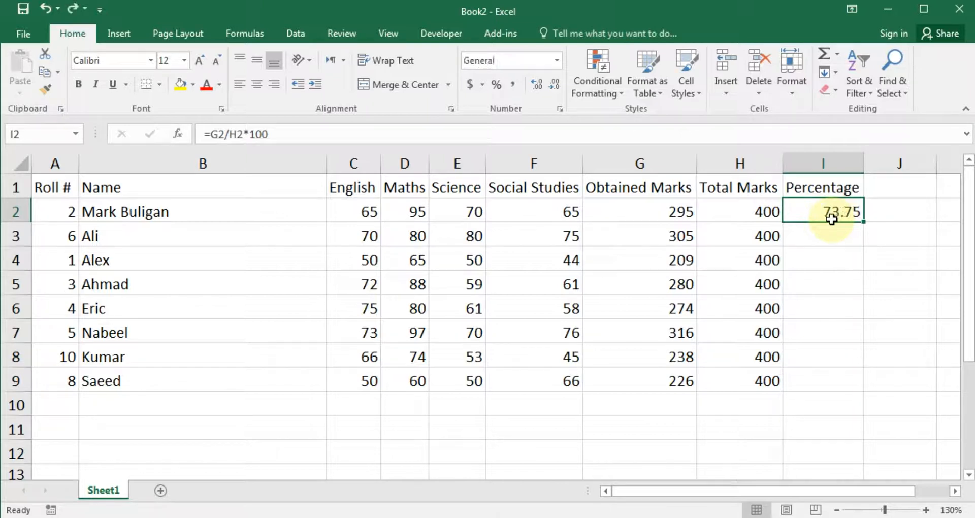
{"action": "left_click", "coordinate": [843, 238]}
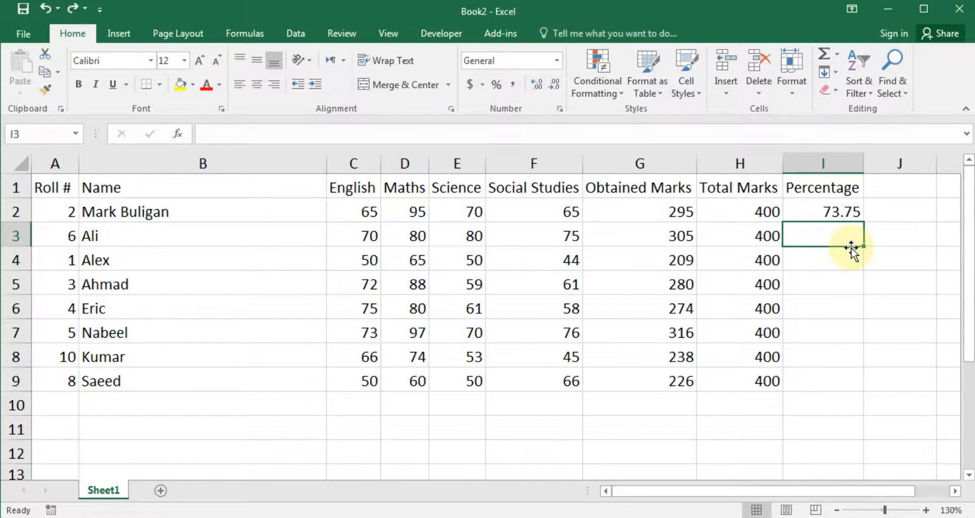
Step: Enter =+G3/H3 in I3 and apply Percent Style, showing 76%
{"action": "type", "text": "+"}
{"action": "key", "text": "Left"}
{"action": "key", "text": "Left"}
{"action": "type", "text": "/"}
{"action": "key", "text": "Left"}
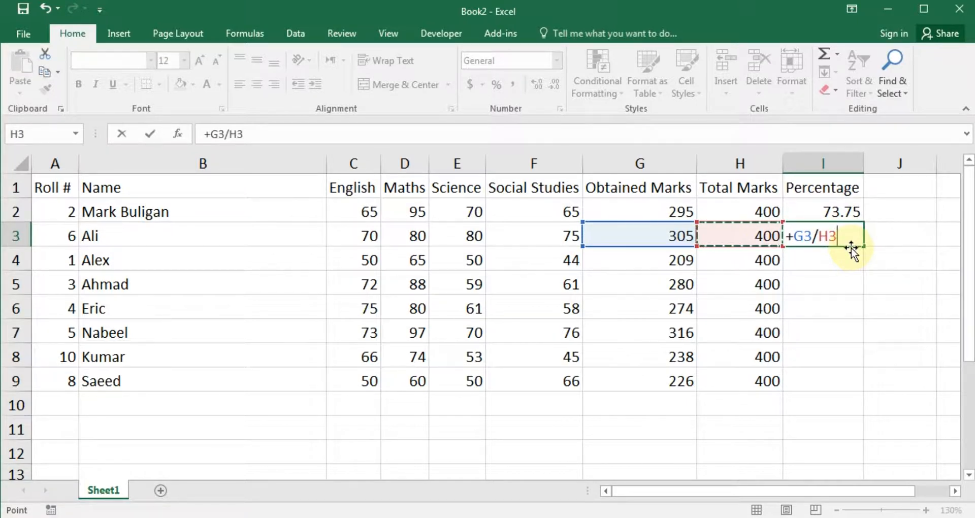
{"action": "key", "text": "Return"}
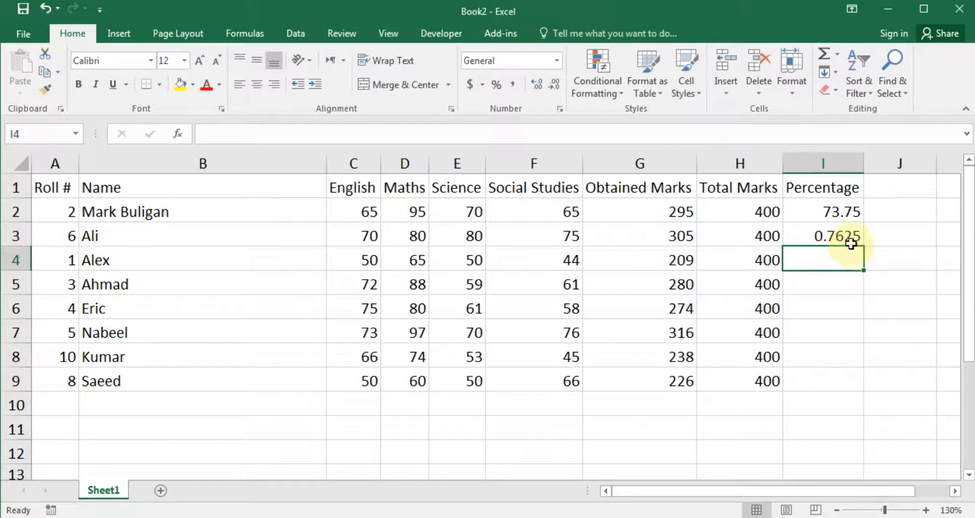
{"action": "left_click", "coordinate": [845, 236]}
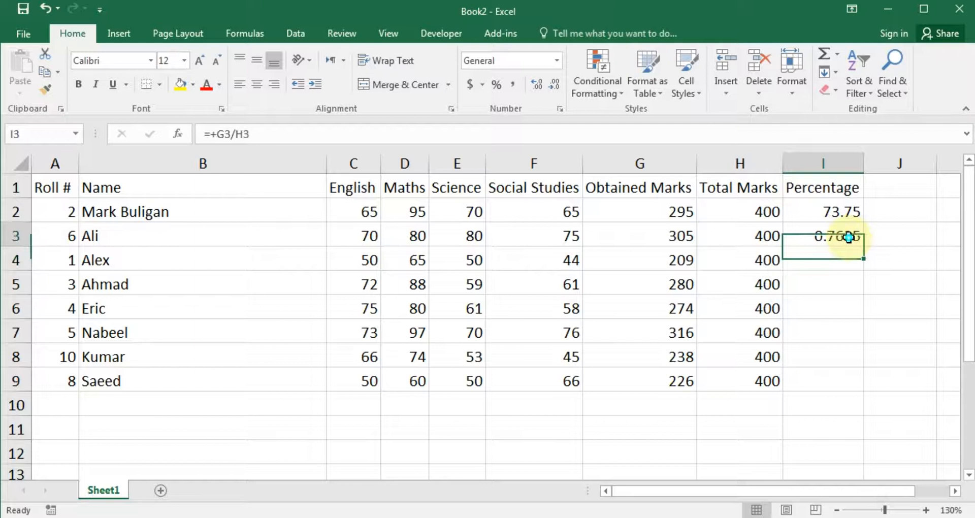
{"action": "left_click", "coordinate": [496, 87]}
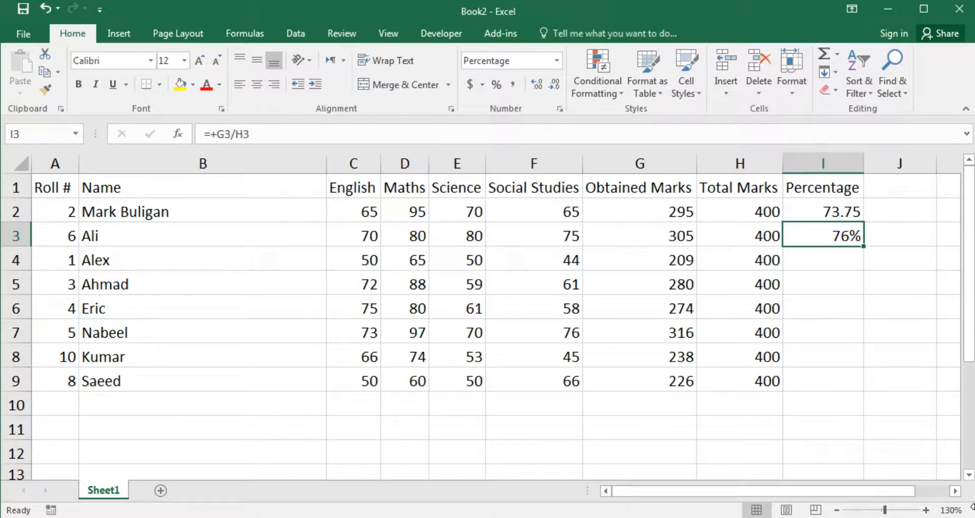
{"action": "left_click_drag", "start_coordinate": [839, 214], "coordinate": [846, 389]}
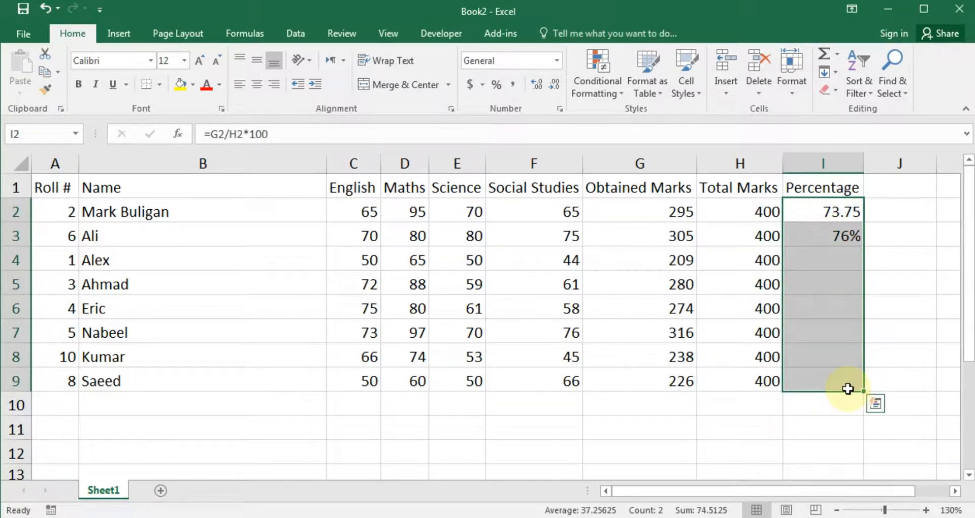
Step: Delete the I2:I9 values and apply Percent Style to the emptied cells
{"action": "key", "text": "Delete"}
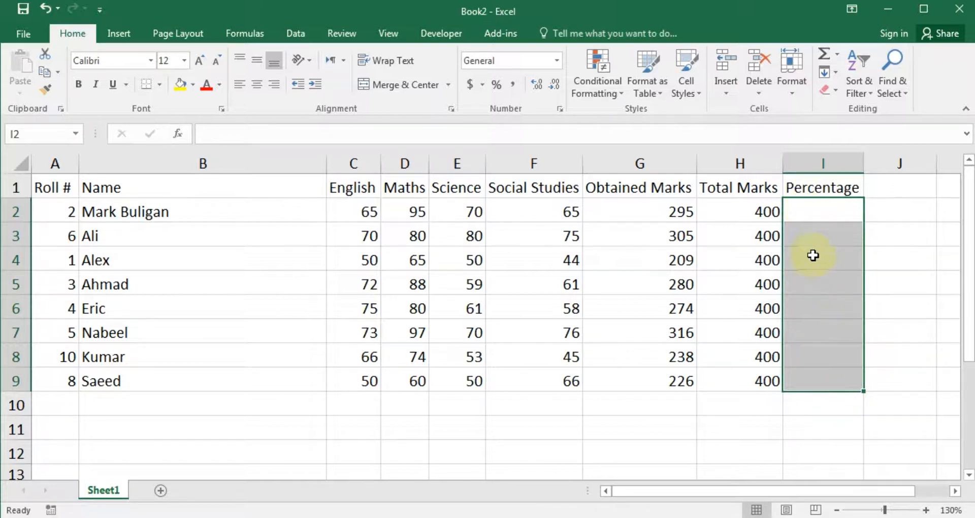
{"action": "left_click", "coordinate": [500, 87]}
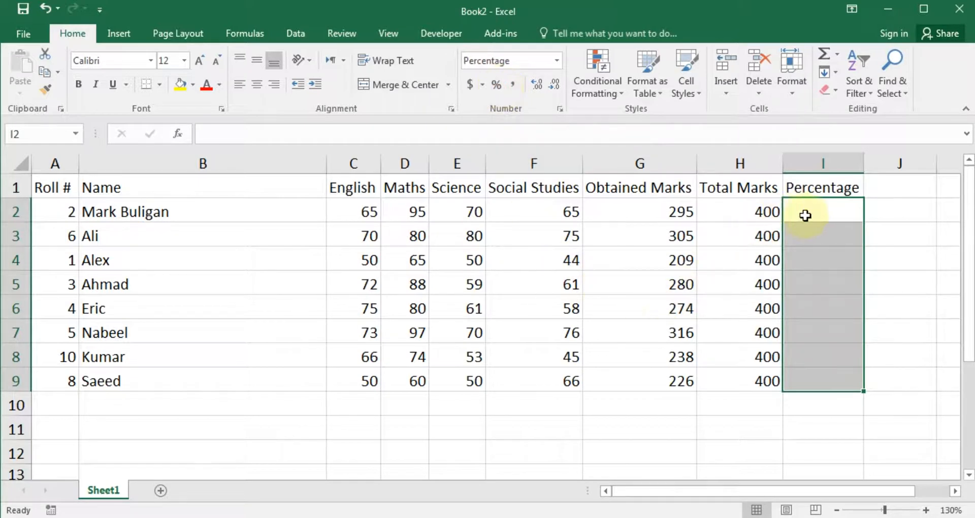
{"action": "left_click", "coordinate": [518, 62]}
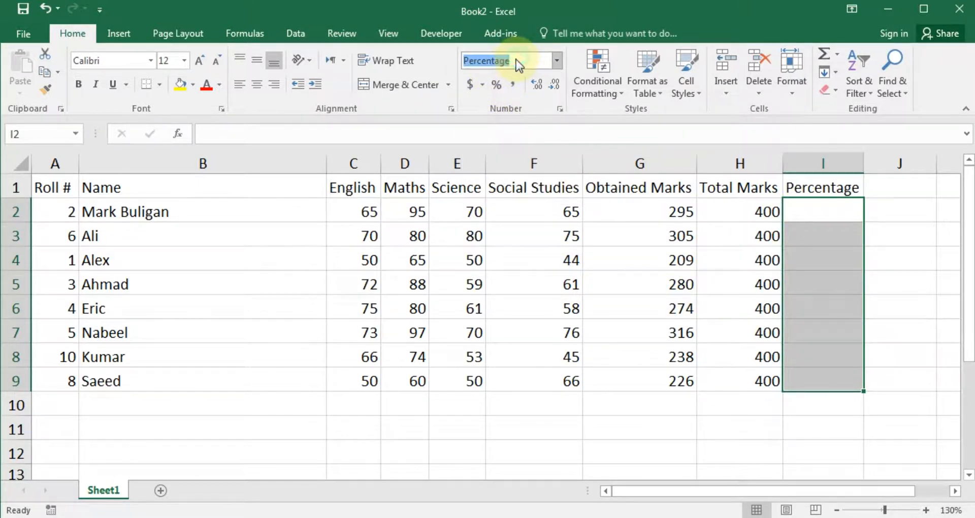
{"action": "left_click", "coordinate": [832, 281]}
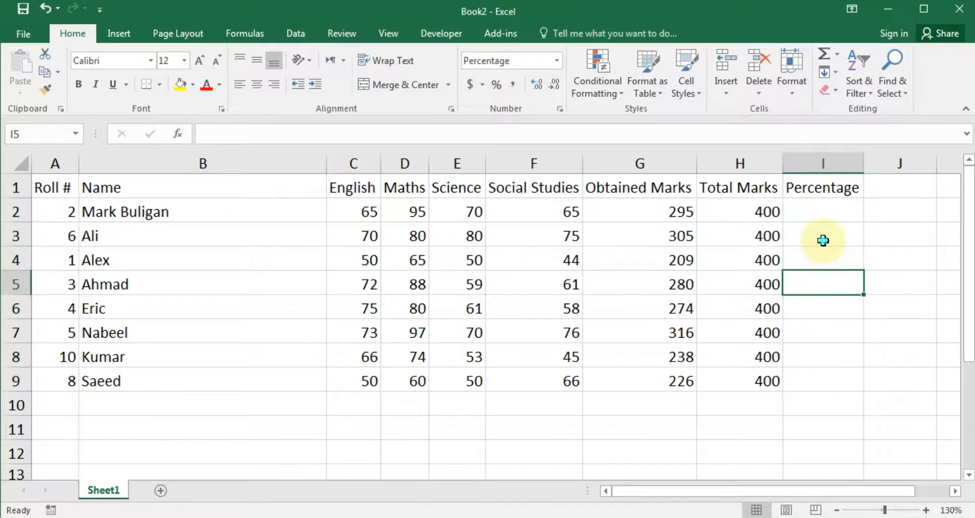
{"action": "left_click", "coordinate": [823, 241]}
{"action": "left_click", "coordinate": [892, 242]}
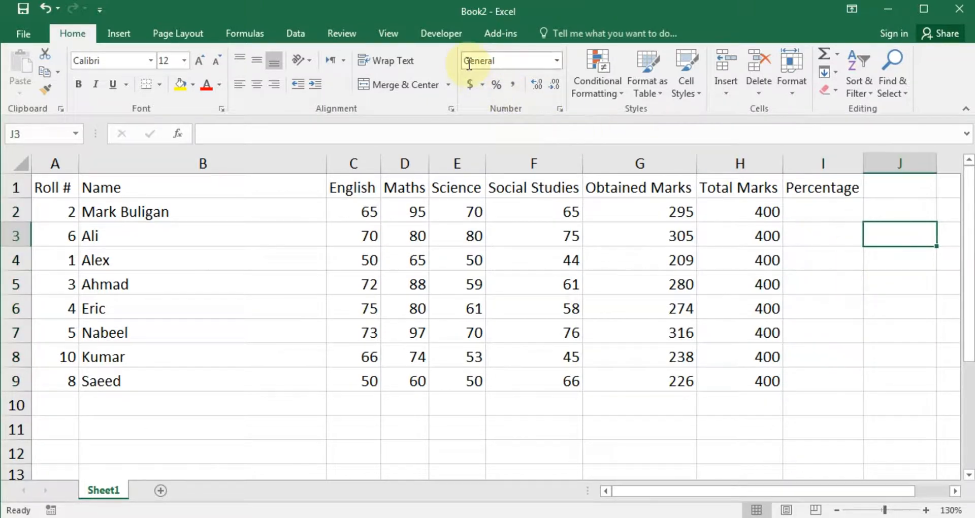
{"action": "left_click", "coordinate": [824, 207]}
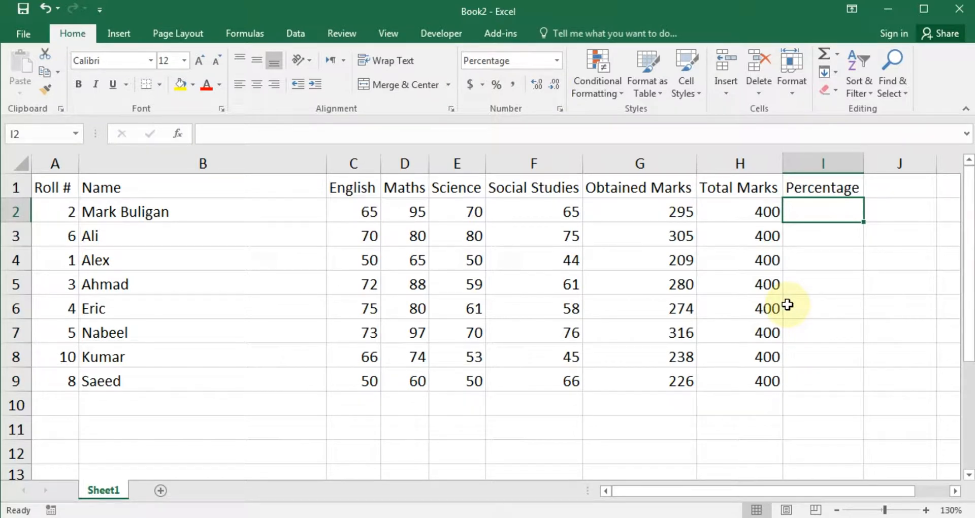
Step: Enter =+G2/H2 in I2 for the first student's percentage
{"action": "left_click", "coordinate": [826, 241]}
{"action": "left_click", "coordinate": [817, 203]}
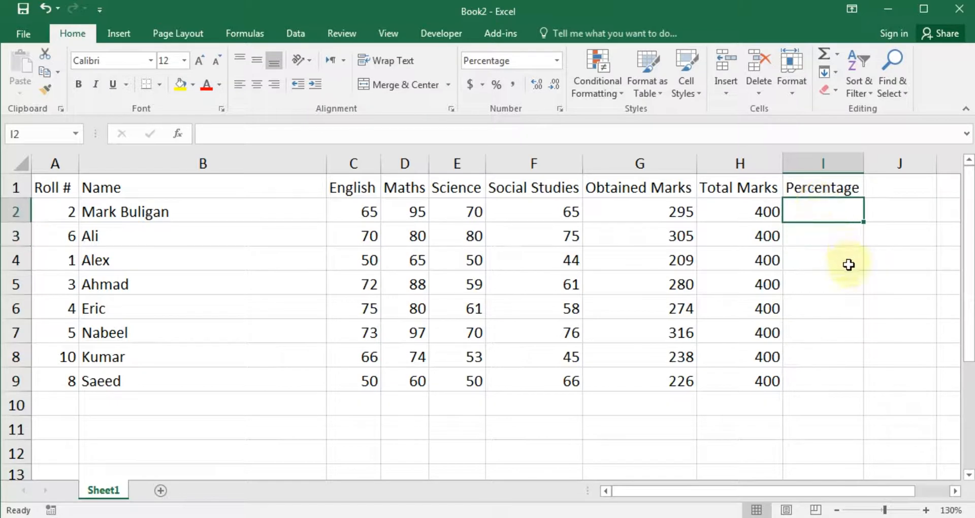
{"action": "type", "text": "+"}
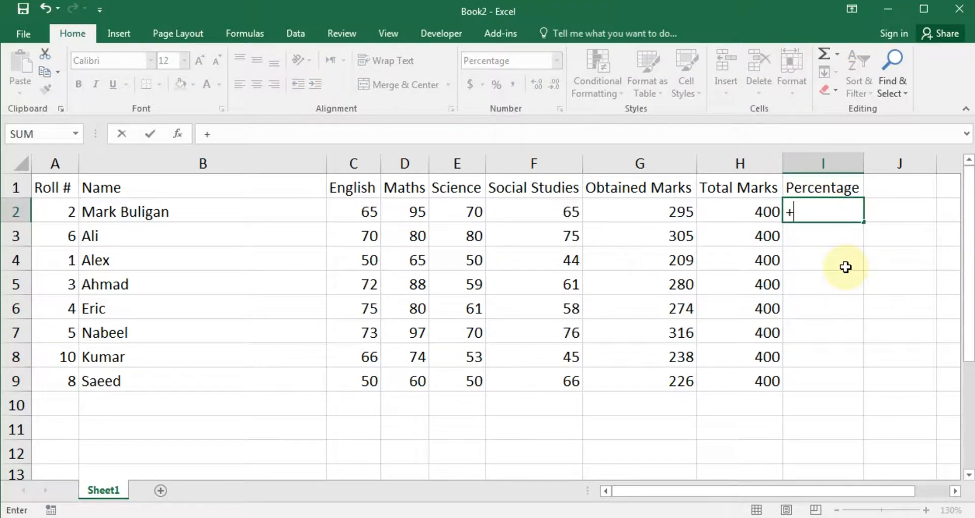
{"action": "key", "text": "Left"}
{"action": "key", "text": "Left"}
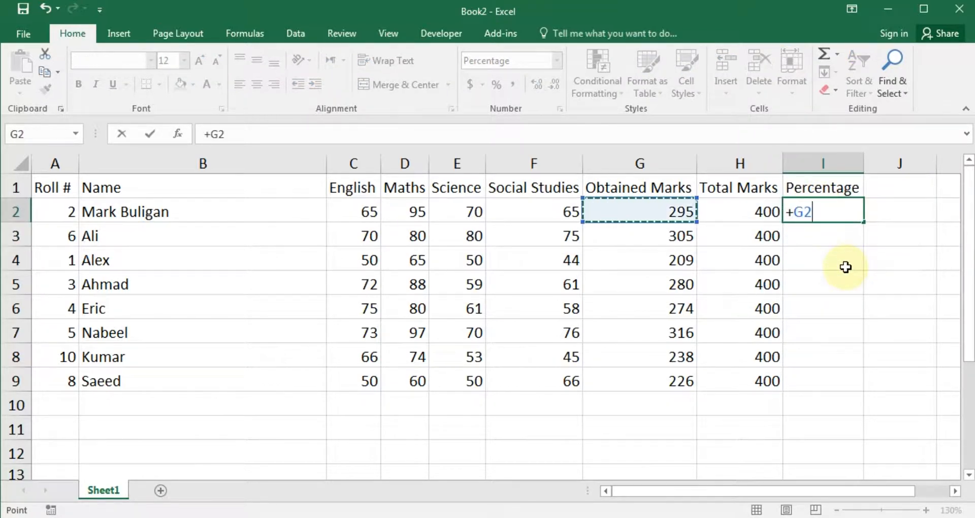
{"action": "type", "text": "/"}
{"action": "key", "text": "Left"}
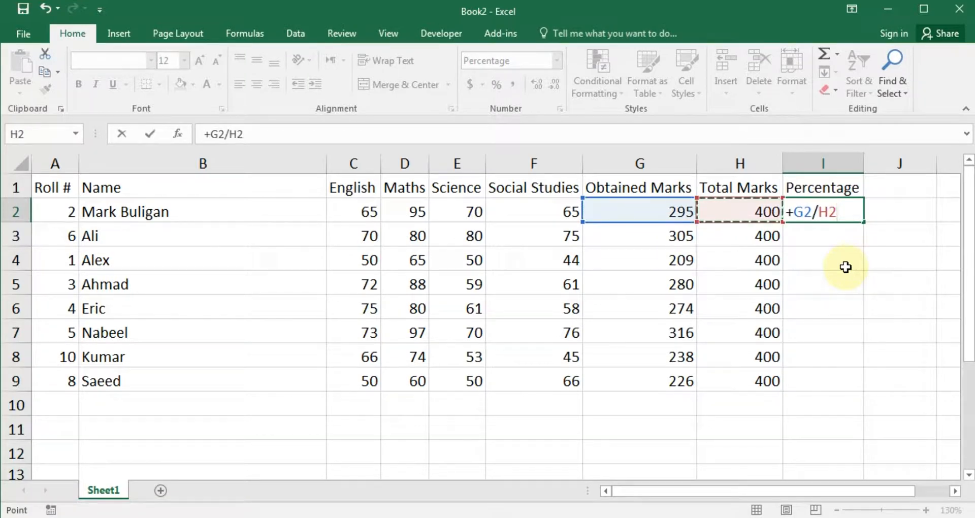
{"action": "key", "text": "Return"}
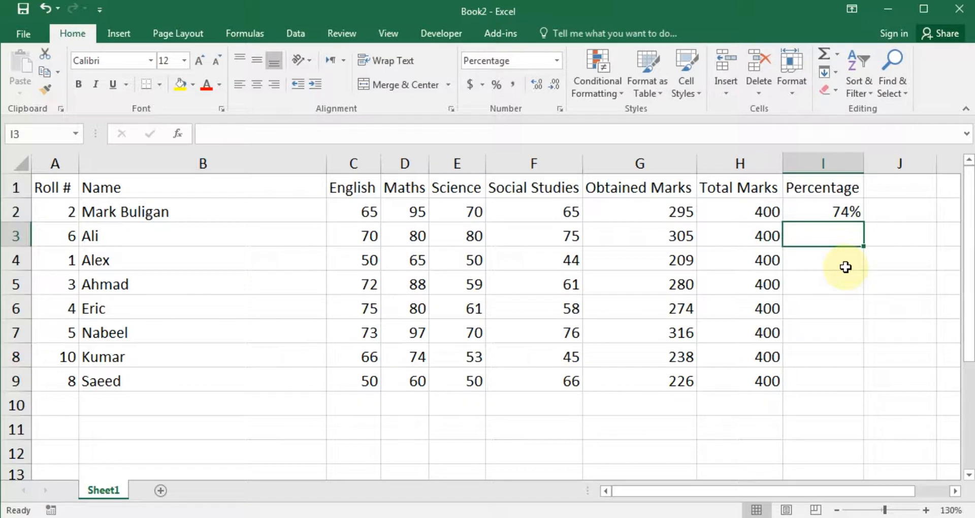
Step: Copy I2's formula into I3:I9, giving 74%, 76%, 52%, 70%, 69%, 79%, 60%, 57%
{"action": "key", "text": "Up"}
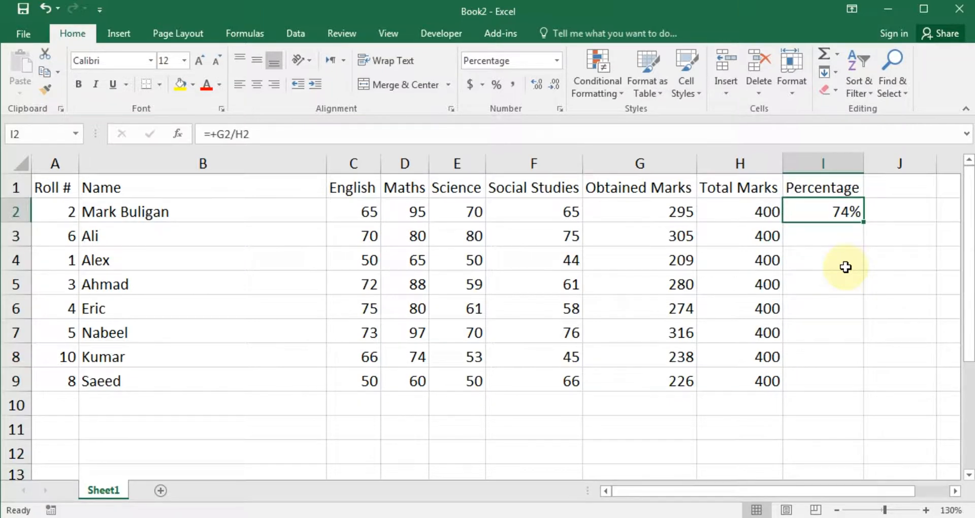
{"action": "key", "text": "ctrl+c"}
{"action": "key", "text": "Down"}
{"action": "key", "text": "shift+Down"}
{"action": "key", "text": "shift+Down"}
{"action": "key", "text": "shift+Down"}
{"action": "key", "text": "shift+Down"}
{"action": "key", "text": "shift+Down"}
{"action": "key", "text": "shift+Down"}
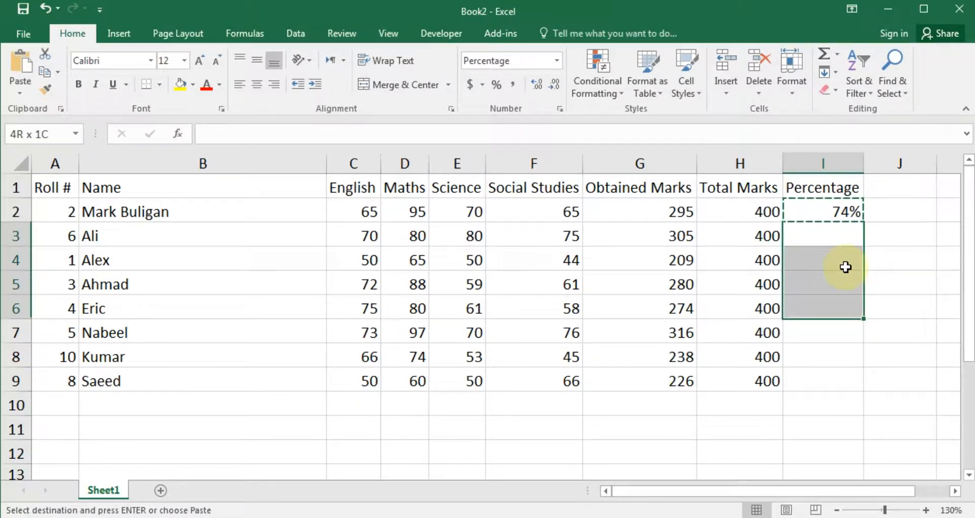
{"action": "key", "text": "Return"}
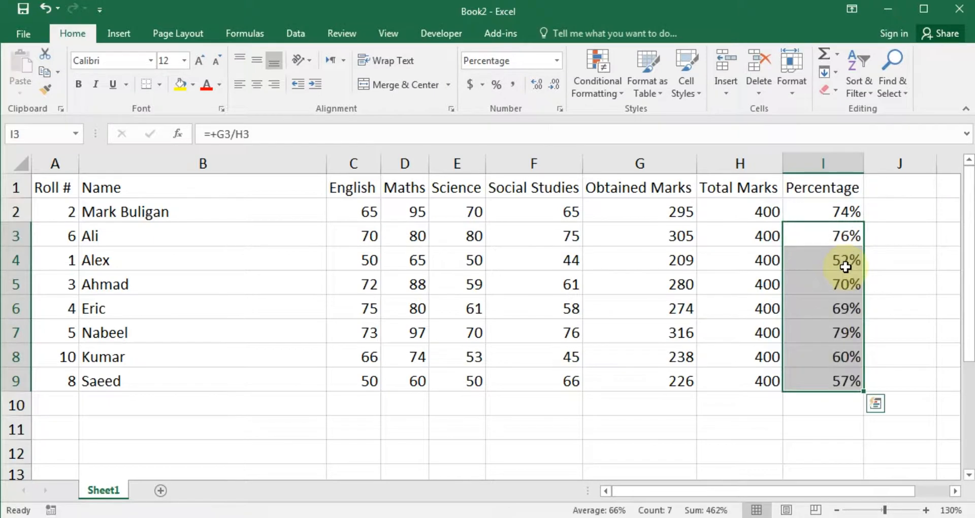
Step: Format the percentages in I2:I9 to two decimal places, e.g. 73.75% and 76.25%
{"action": "left_click", "coordinate": [829, 424]}
{"action": "left_click_drag", "start_coordinate": [834, 217], "coordinate": [847, 379]}
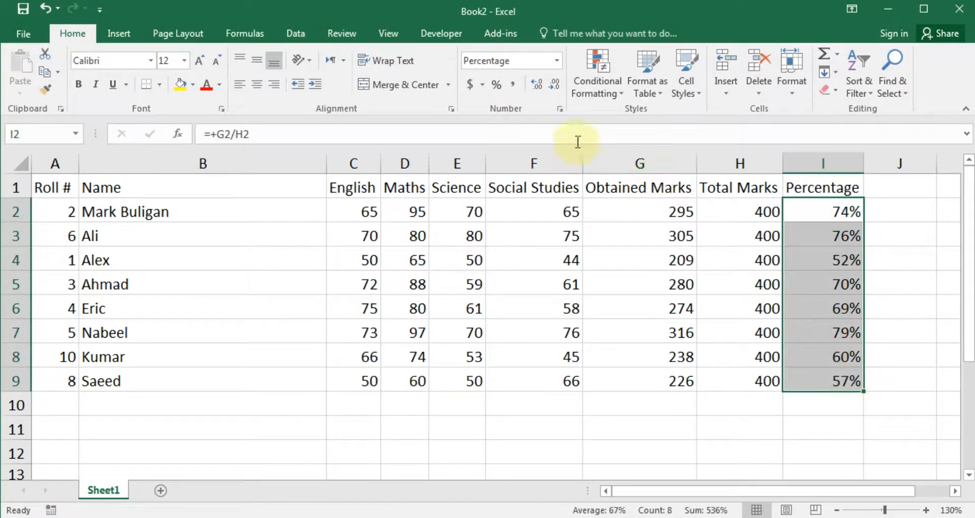
{"action": "left_click", "coordinate": [535, 87]}
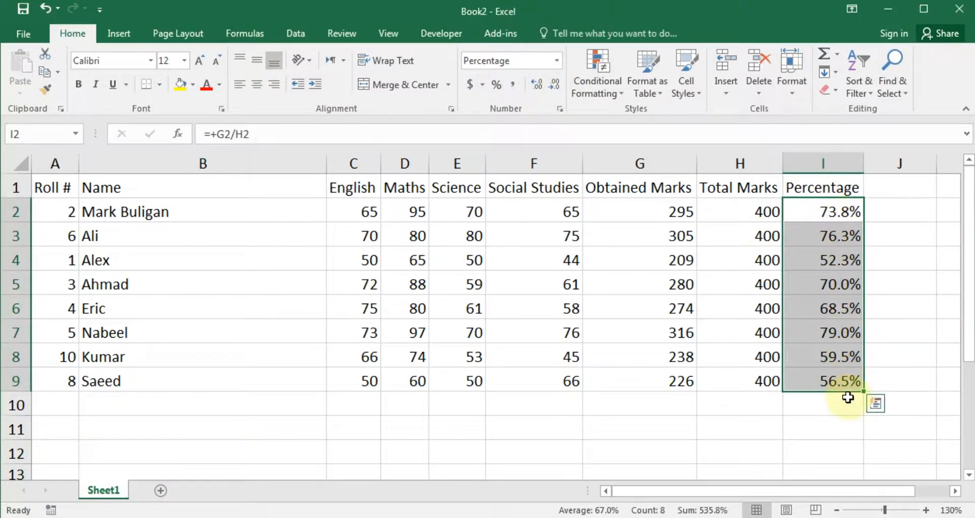
{"action": "left_click", "coordinate": [535, 83]}
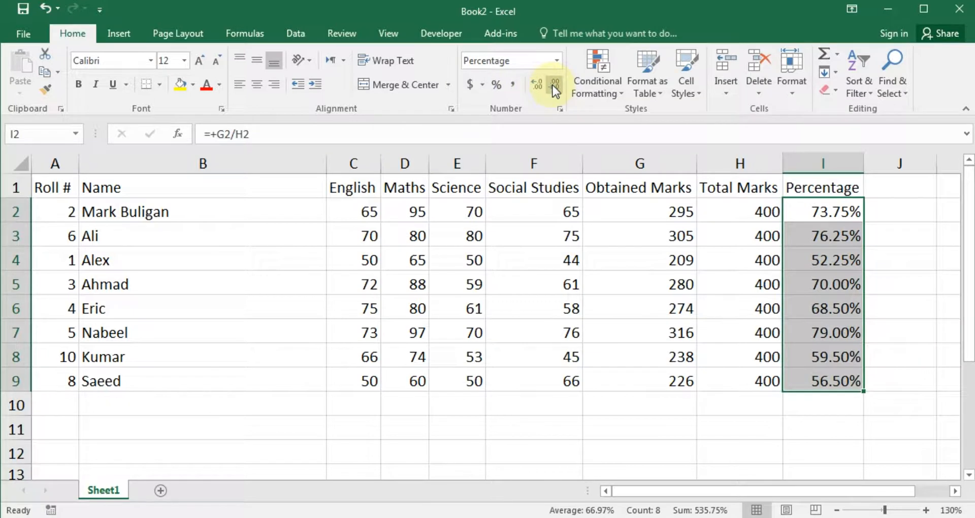
{"action": "left_click", "coordinate": [554, 85]}
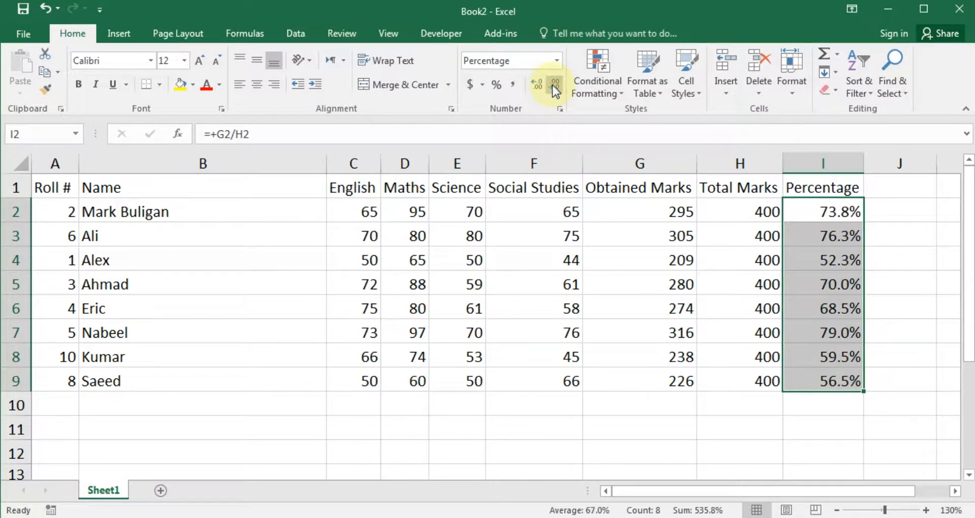
{"action": "left_click", "coordinate": [536, 84]}
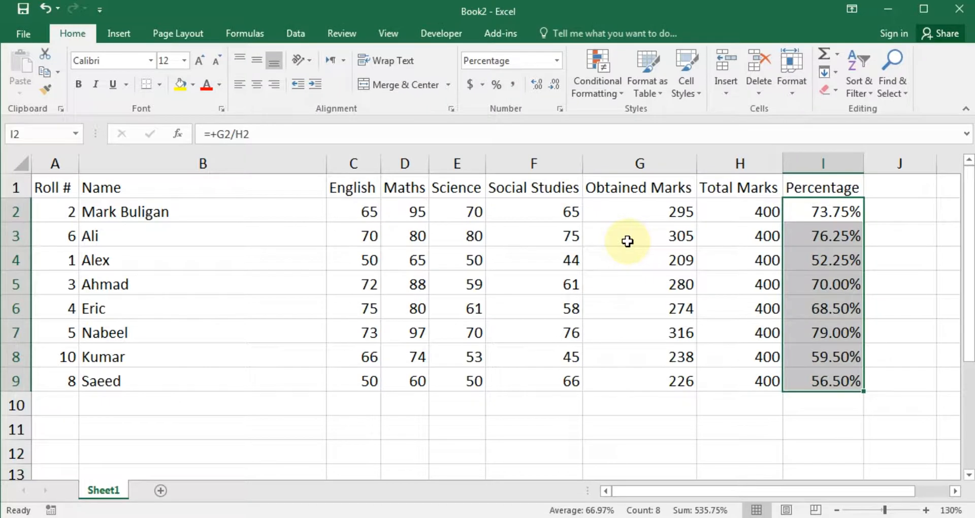
Step: Review the A1:I9 mark table, then bring up the File Info page for unsaved Book2
{"action": "left_click", "coordinate": [701, 422]}
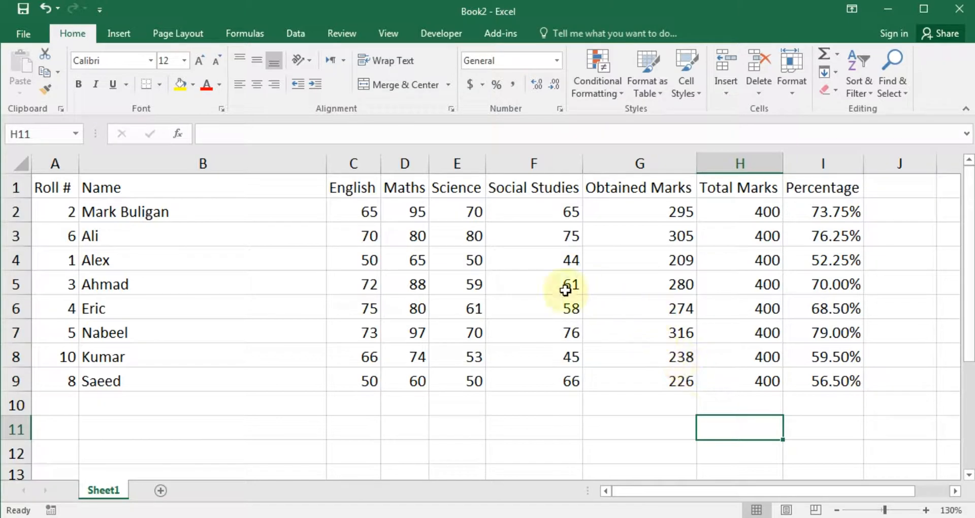
{"action": "left_click", "coordinate": [257, 249]}
{"action": "left_click_drag", "start_coordinate": [59, 189], "coordinate": [831, 376]}
{"action": "left_click", "coordinate": [823, 429]}
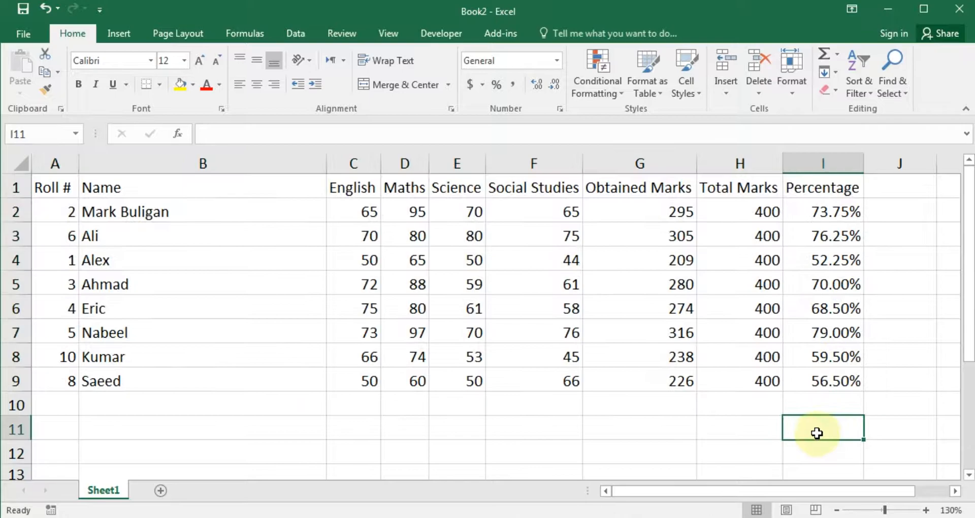
{"action": "left_click", "coordinate": [18, 31]}
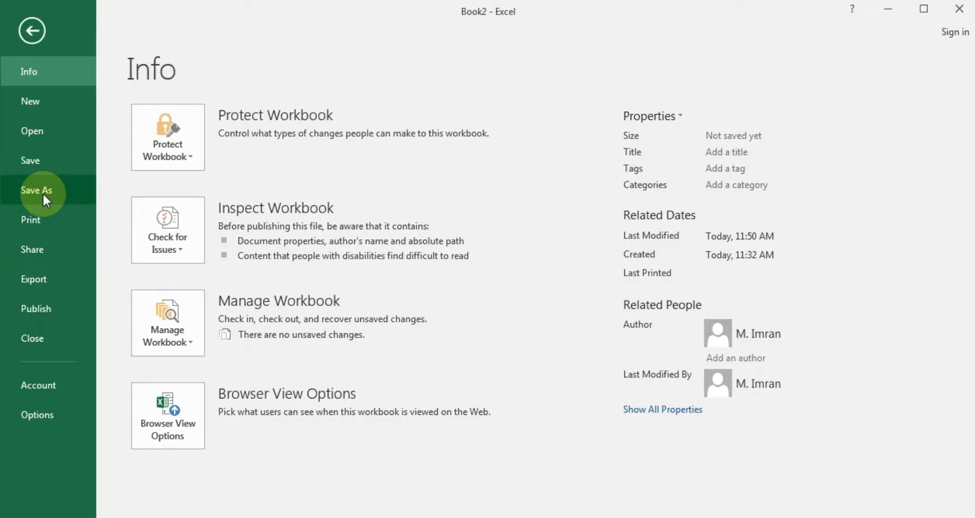
Step: Leave the File Info page and return to Sheet1 with cell B9 selected
{"action": "key", "text": "Escape"}
{"action": "left_click", "coordinate": [227, 388]}
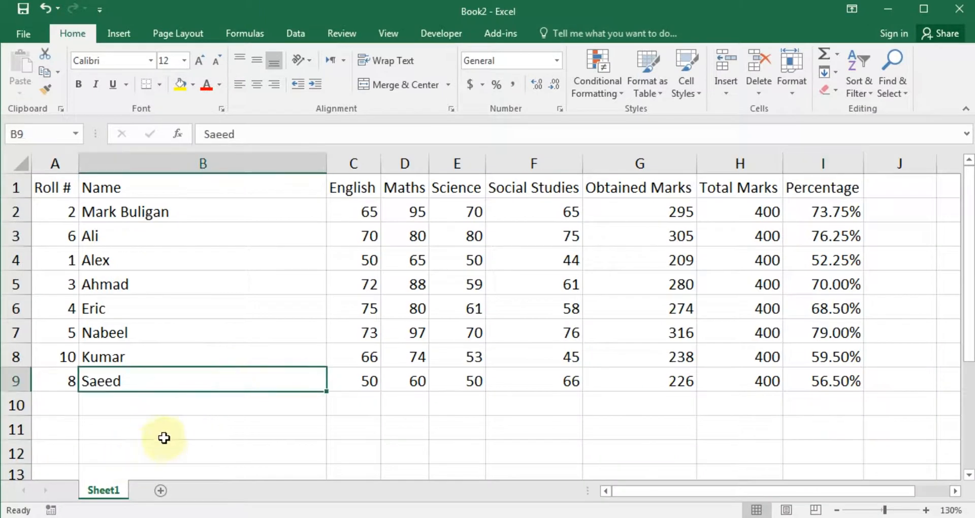
Step: Add a blank second worksheet, then go back to Sheet1
{"action": "left_click", "coordinate": [160, 490]}
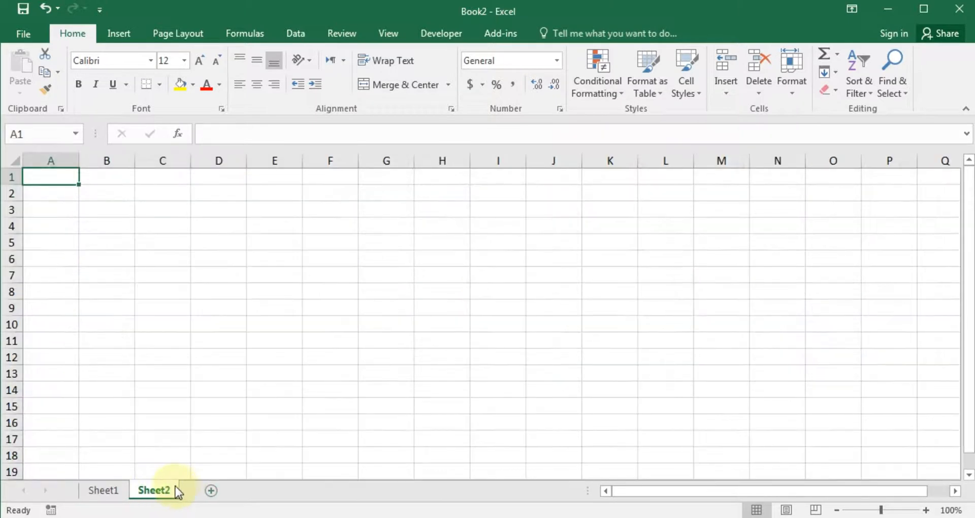
{"action": "left_click", "coordinate": [104, 490]}
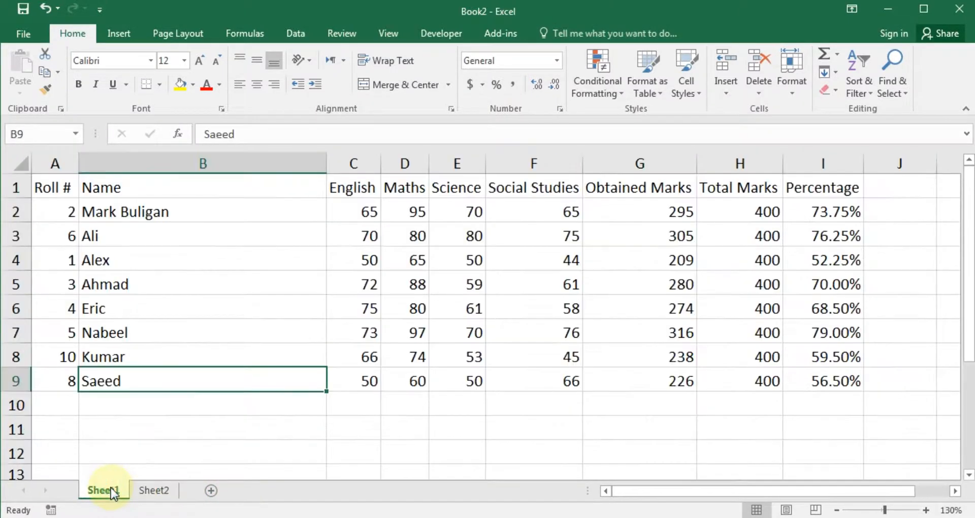
{"action": "left_click", "coordinate": [160, 416]}
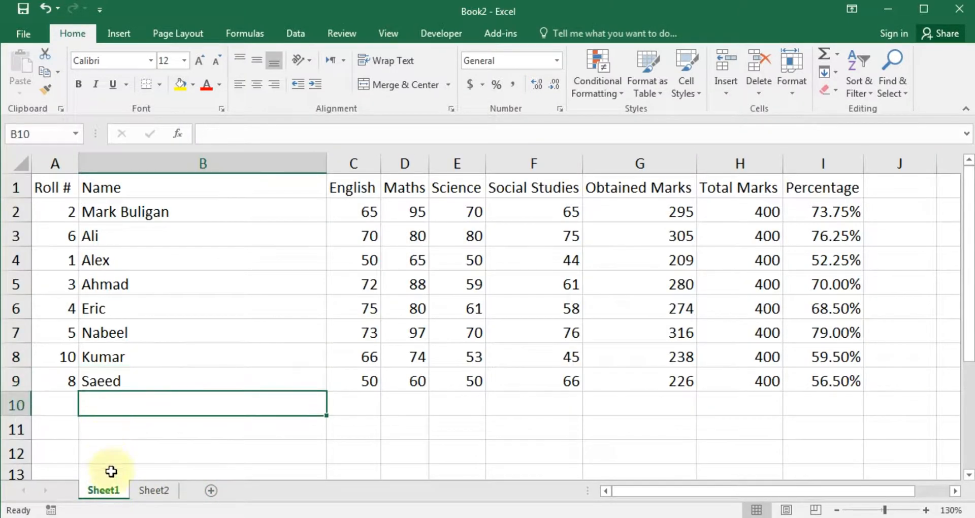
Step: Rename Sheet1 to 'Mark Sheet'
{"action": "right_click", "coordinate": [110, 492]}
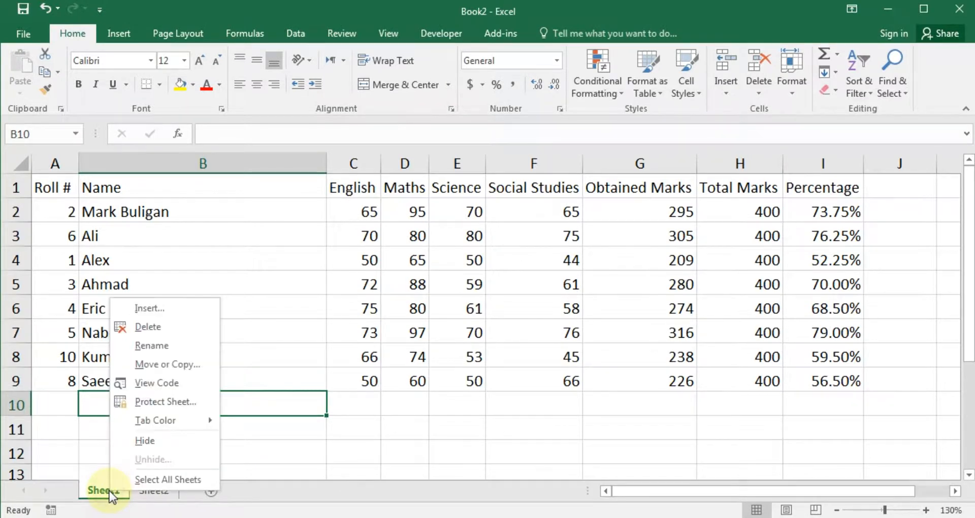
{"action": "left_click", "coordinate": [152, 345]}
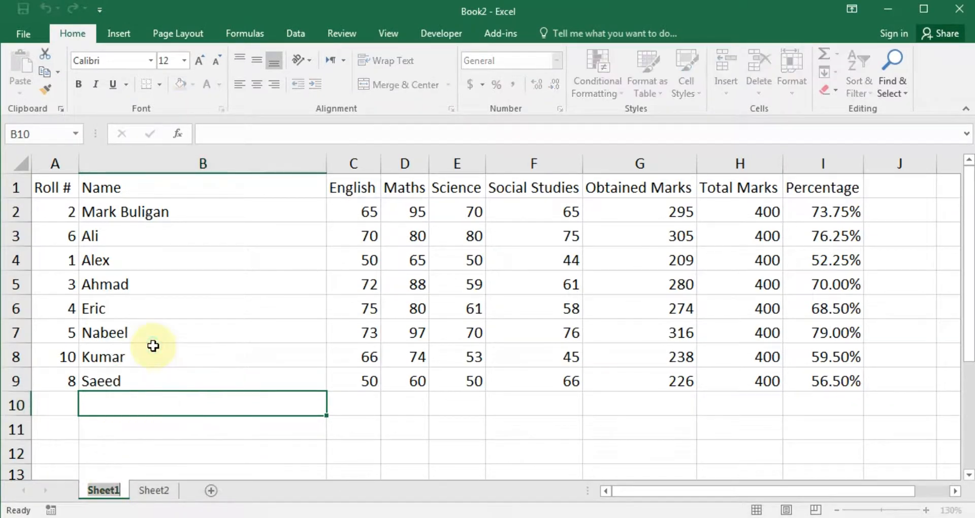
{"action": "type", "text": "Mark Sheet"}
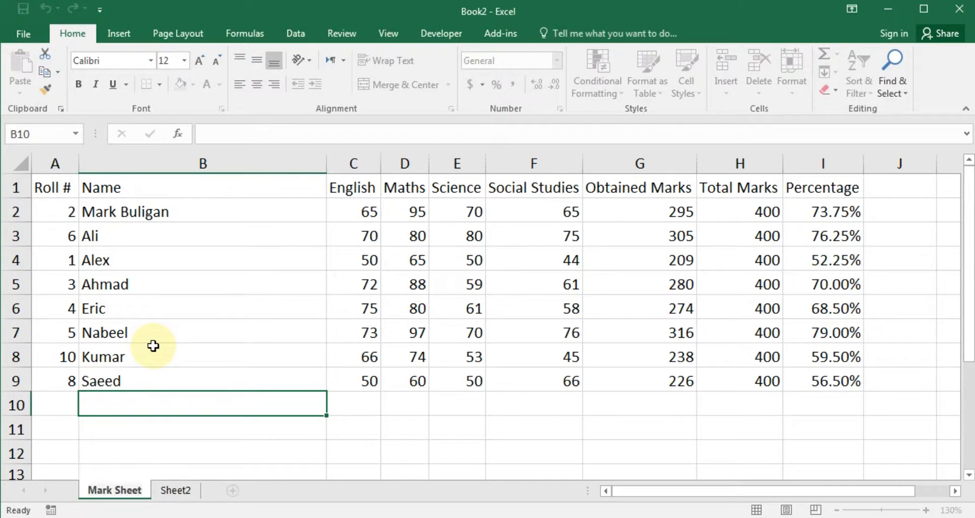
{"action": "key", "text": "Return"}
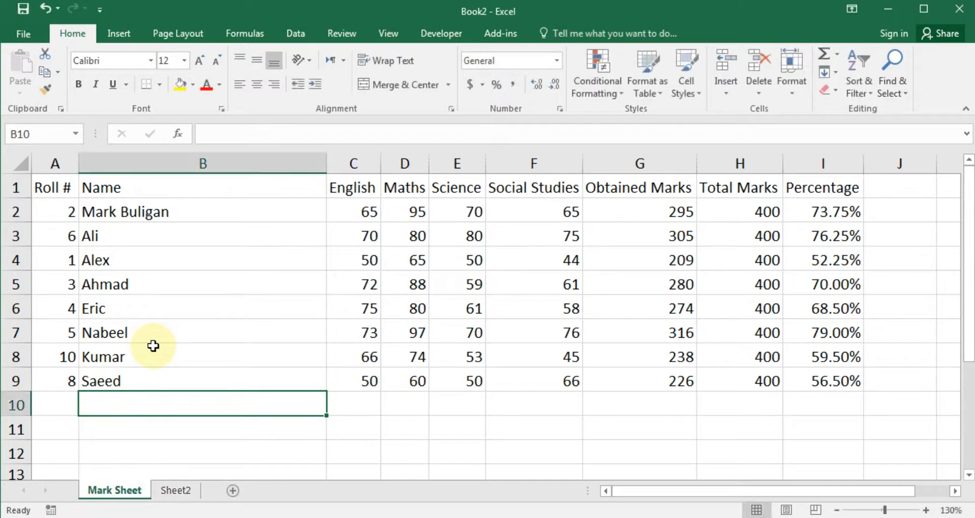
{"action": "left_click", "coordinate": [257, 290]}
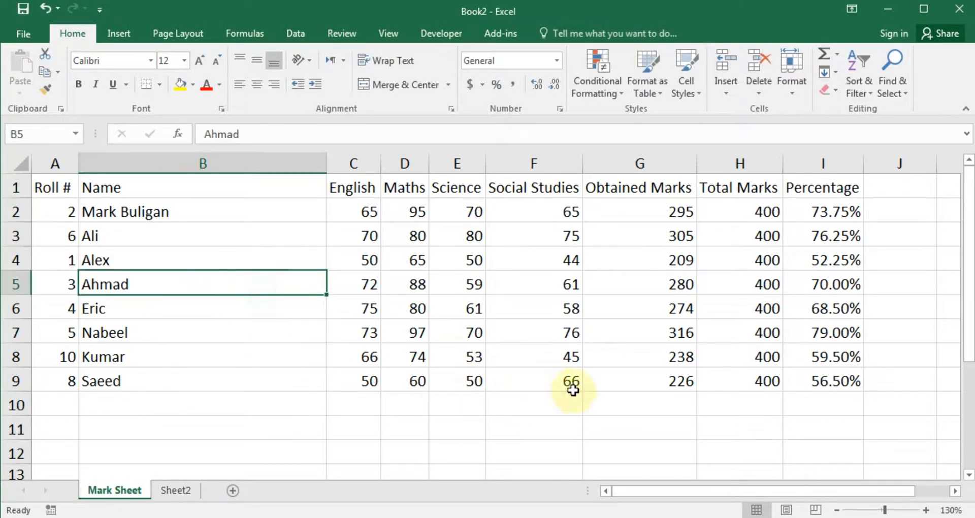
{"action": "left_click", "coordinate": [589, 403]}
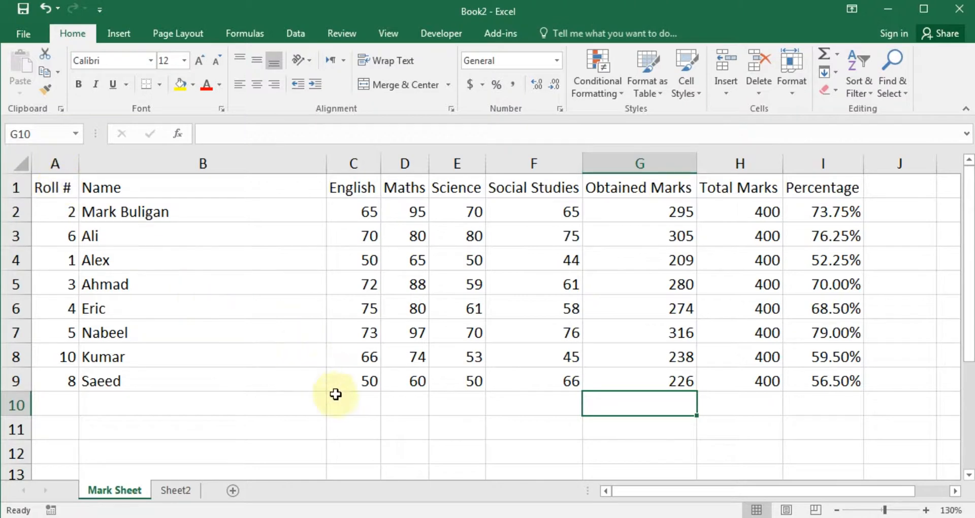
{"action": "left_click", "coordinate": [280, 414]}
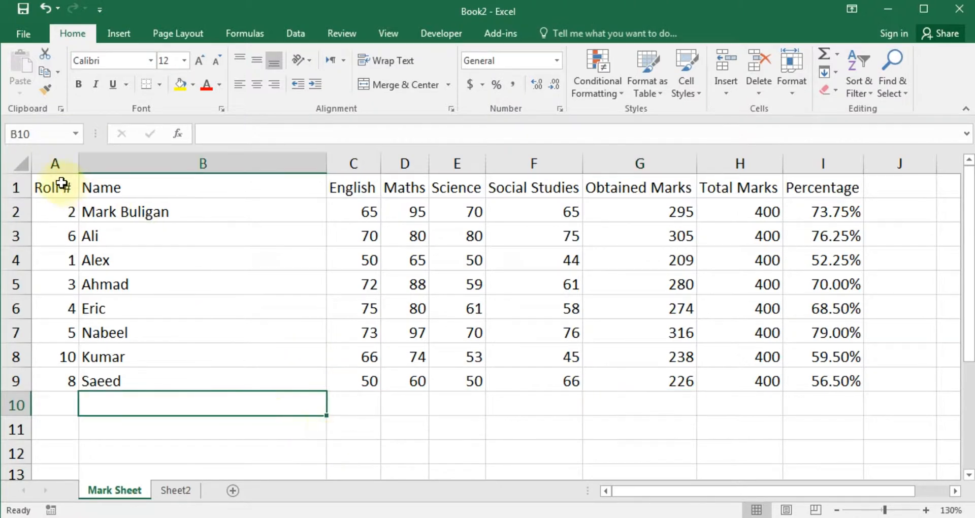
{"action": "left_click_drag", "start_coordinate": [58, 180], "coordinate": [507, 271]}
{"action": "left_click", "coordinate": [593, 438]}
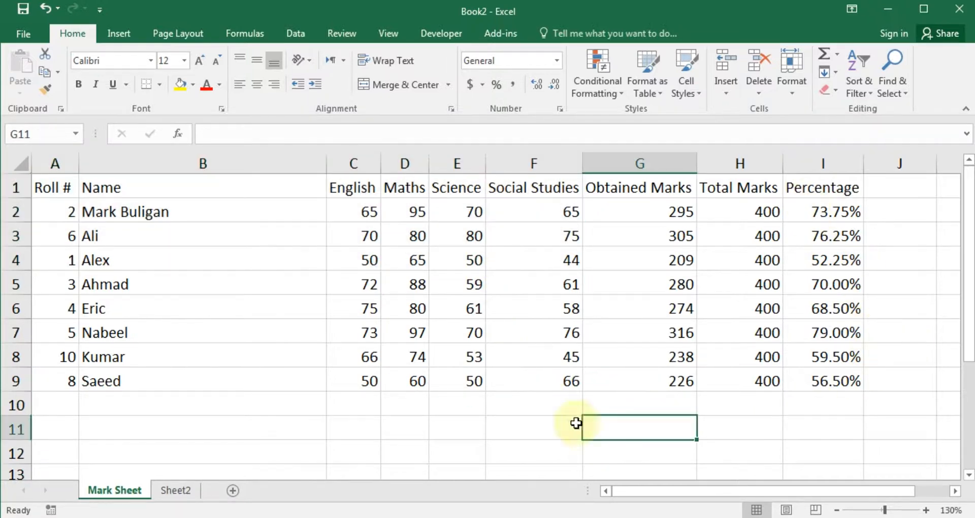
{"action": "left_click", "coordinate": [445, 409]}
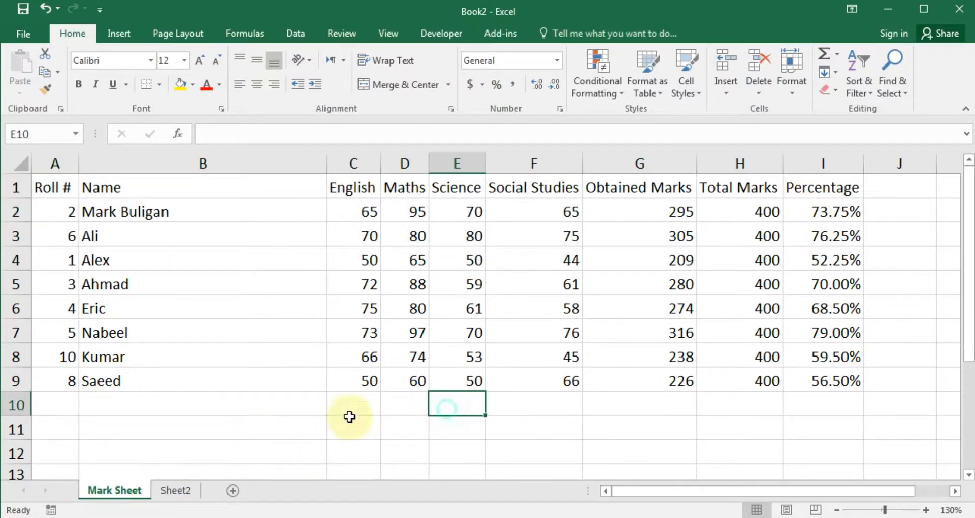
{"action": "left_click", "coordinate": [179, 429]}
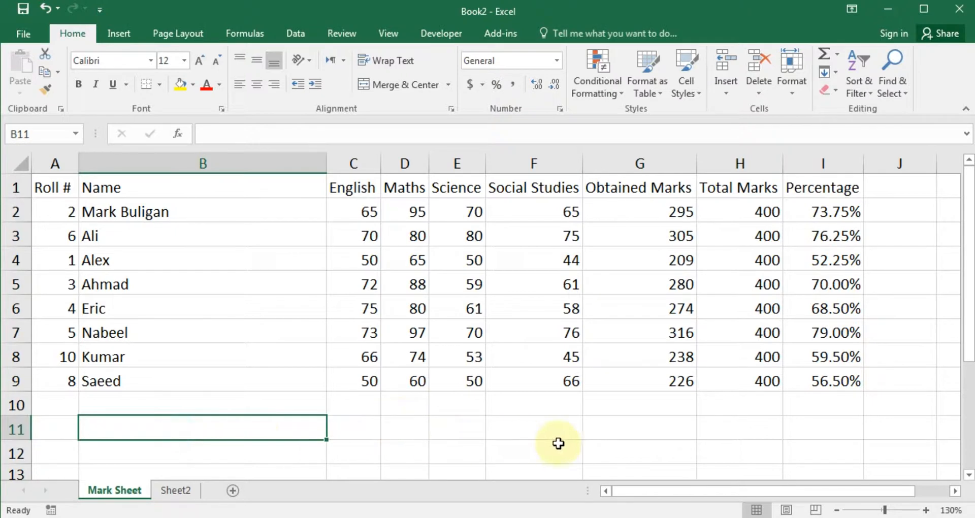
{"action": "left_click", "coordinate": [529, 424]}
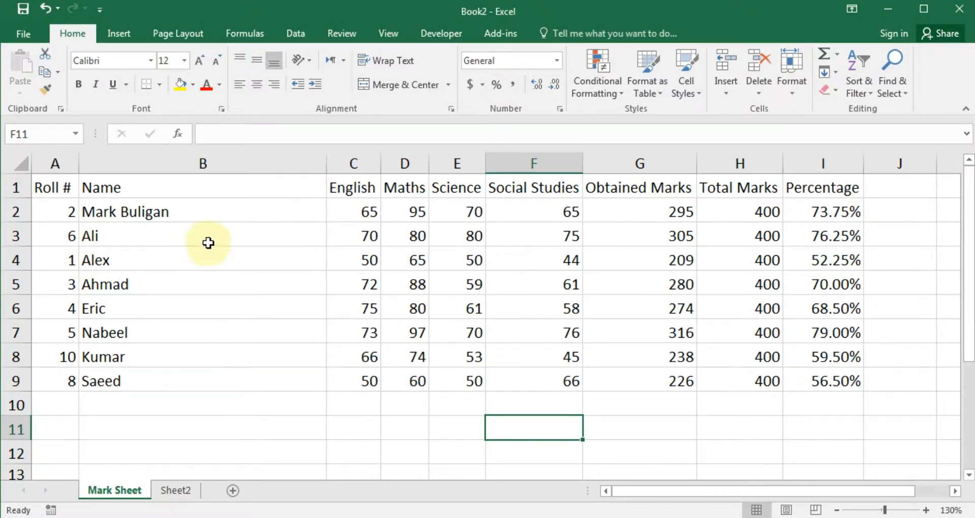
{"action": "left_click", "coordinate": [265, 422]}
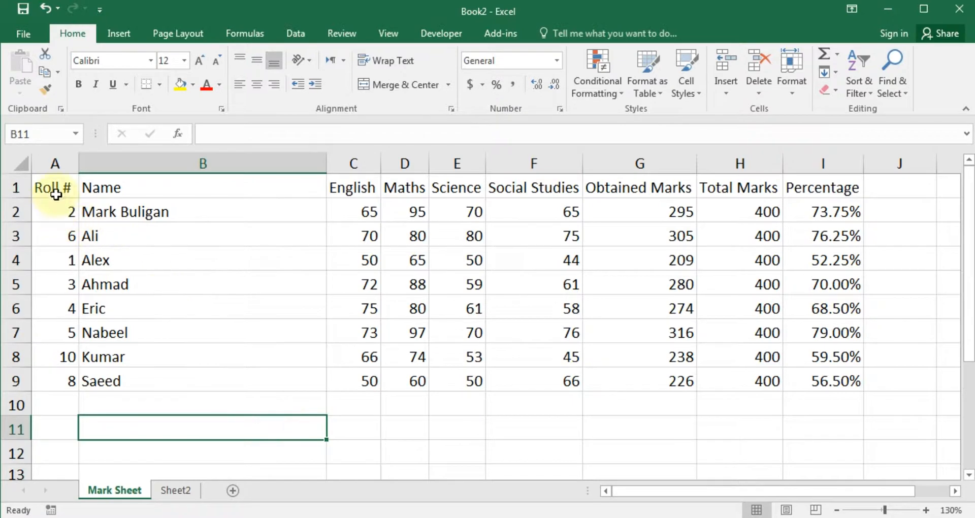
Step: Preview the marks table in Page Layout view, then switch back to Normal view
{"action": "left_click", "coordinate": [384, 33]}
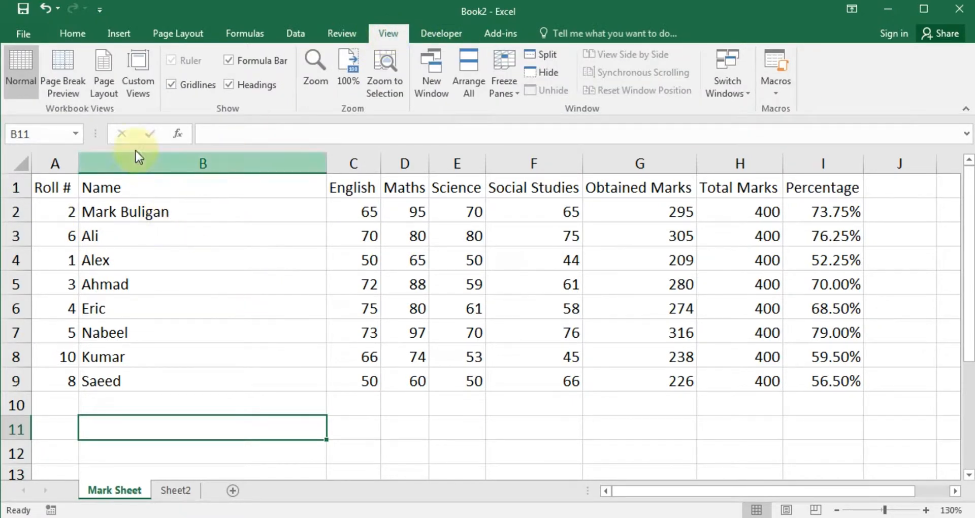
{"action": "left_click", "coordinate": [103, 72]}
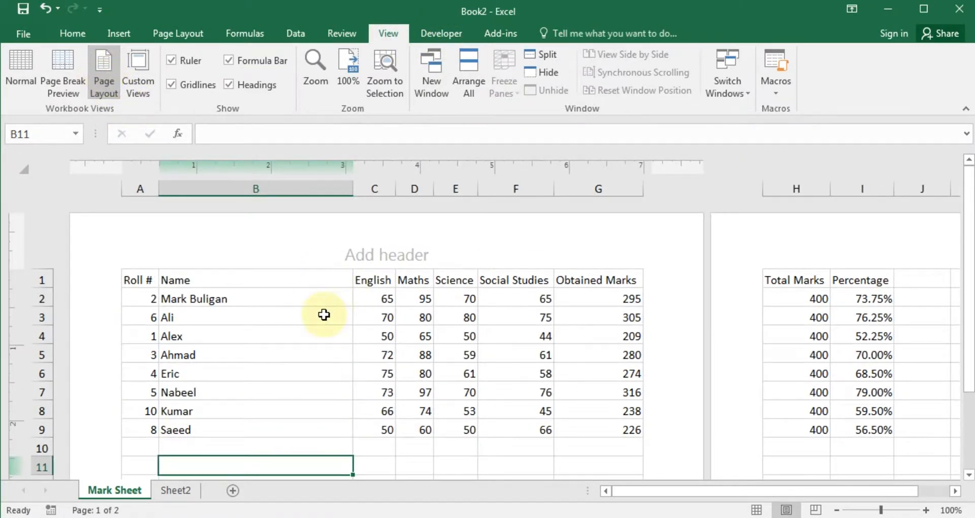
{"action": "scroll", "coordinate": [323, 315], "scroll_direction": "down", "scroll_amount": 3}
{"action": "scroll", "coordinate": [323, 315], "scroll_direction": "up", "scroll_amount": 3}
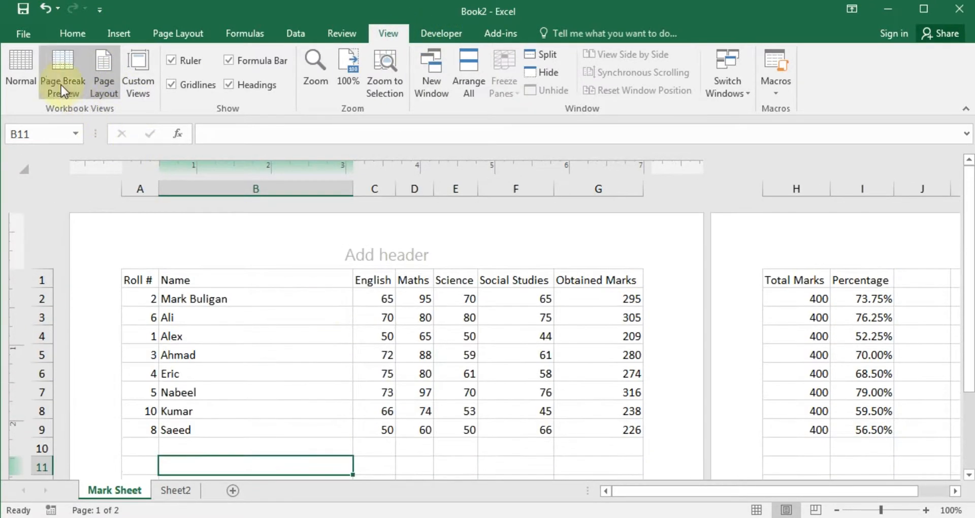
{"action": "left_click", "coordinate": [29, 62]}
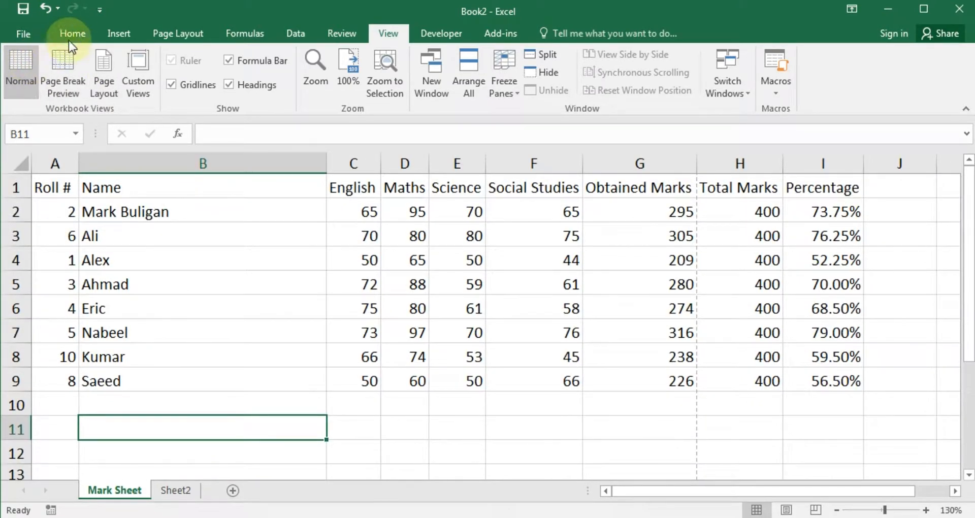
Step: Apply All Borders to every cell of the A1:I9 mark table
{"action": "left_click", "coordinate": [73, 34]}
{"action": "left_click", "coordinate": [235, 257]}
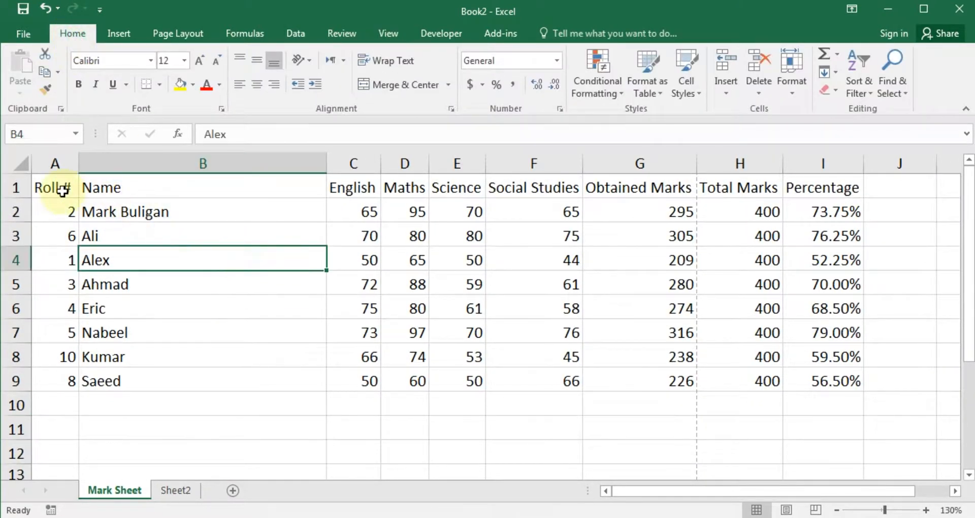
{"action": "left_click_drag", "start_coordinate": [60, 189], "coordinate": [836, 386]}
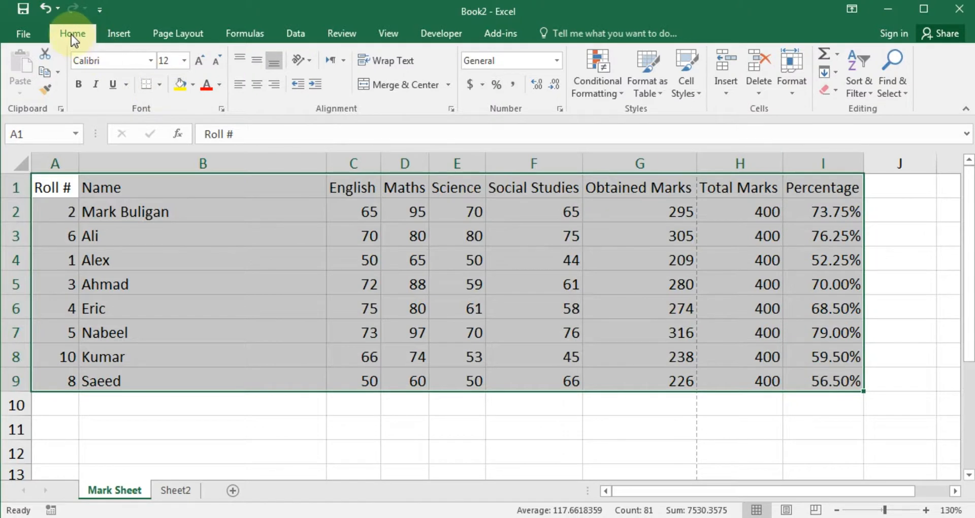
{"action": "left_click", "coordinate": [161, 84]}
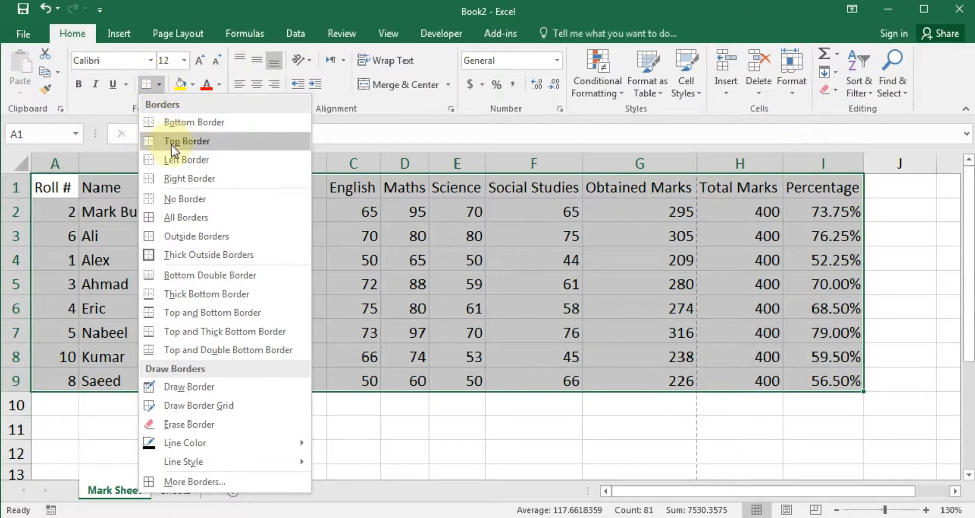
{"action": "left_click", "coordinate": [195, 218]}
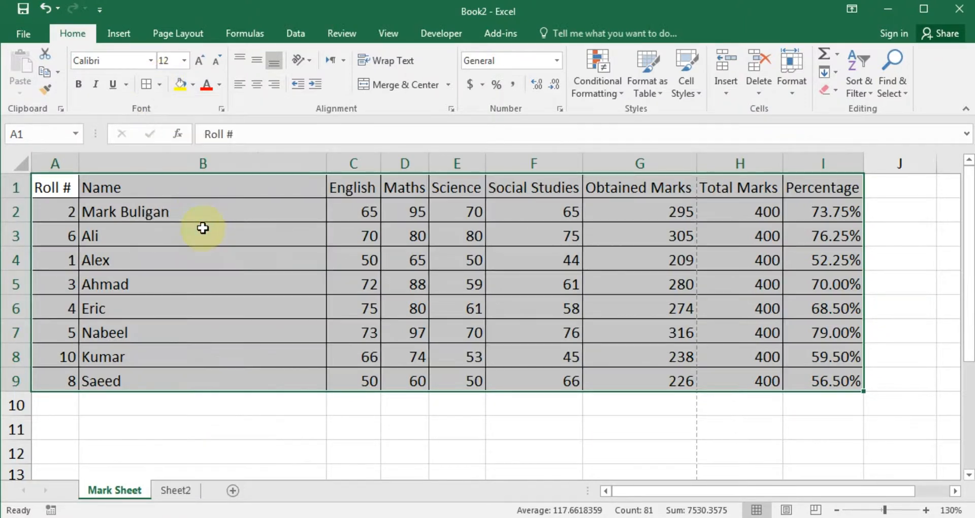
Step: Narrow the Name column to width 16 and review the bordered table, ending on Alex's cell B4
{"action": "left_click", "coordinate": [401, 282]}
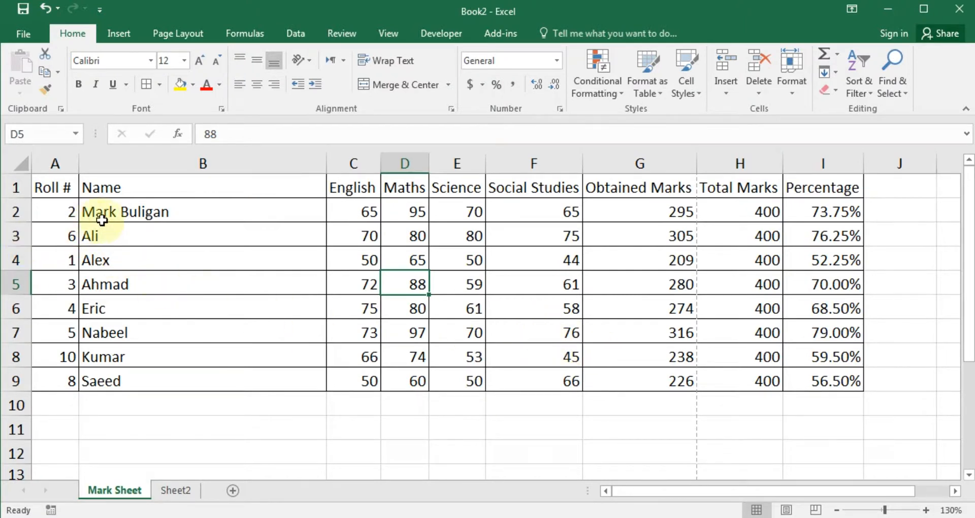
{"action": "left_click_drag", "start_coordinate": [326, 162], "coordinate": [241, 177]}
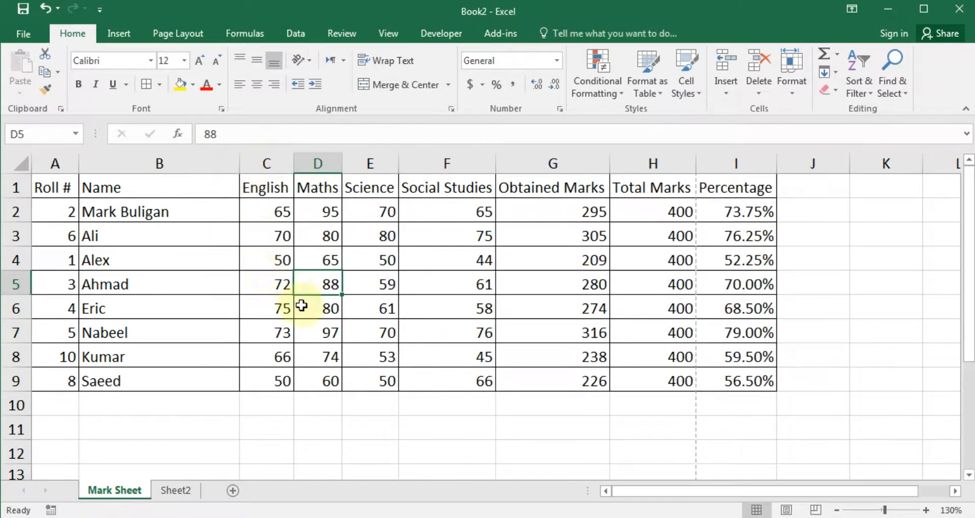
{"action": "left_click", "coordinate": [333, 426]}
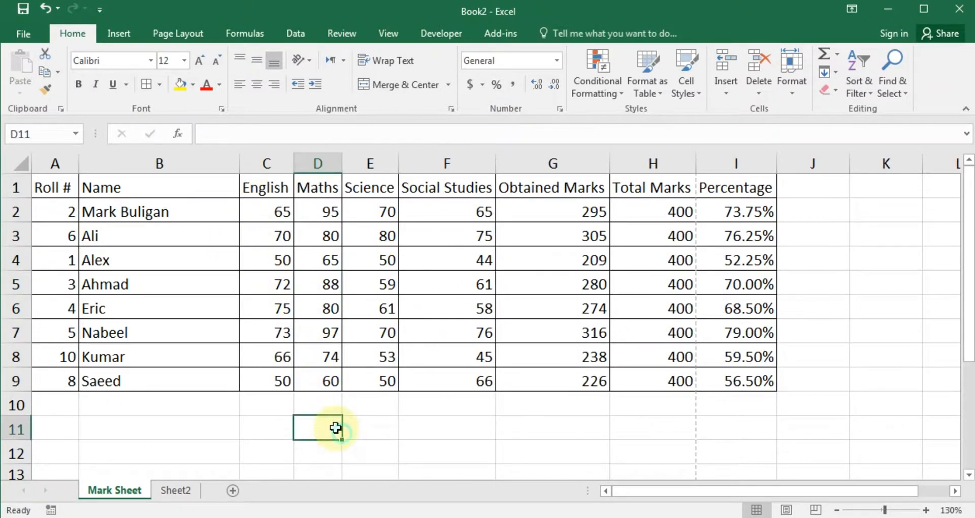
{"action": "left_click", "coordinate": [161, 230]}
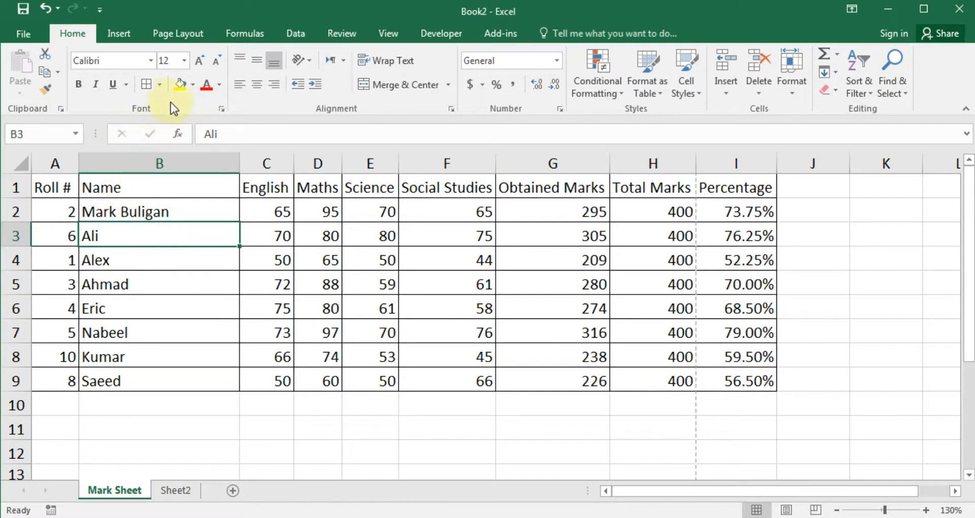
{"action": "left_click", "coordinate": [159, 86]}
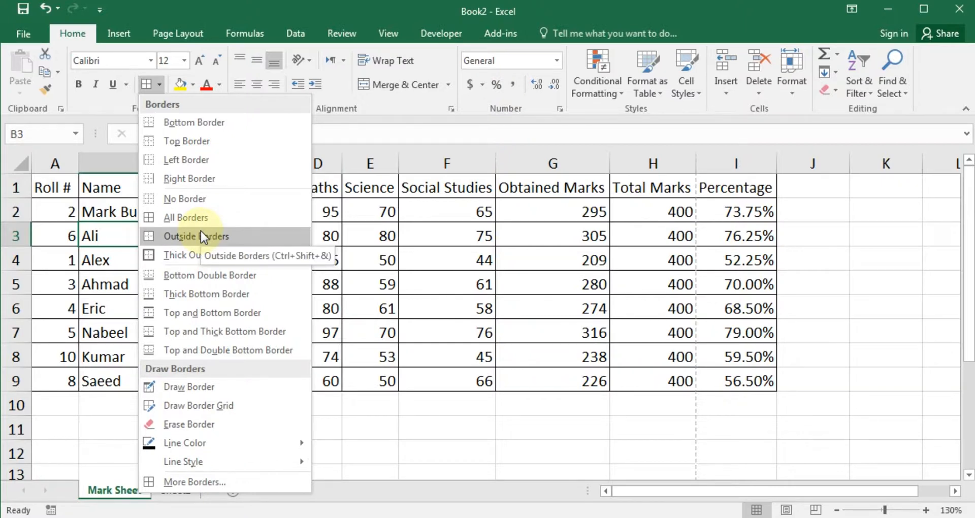
{"action": "left_click", "coordinate": [495, 283]}
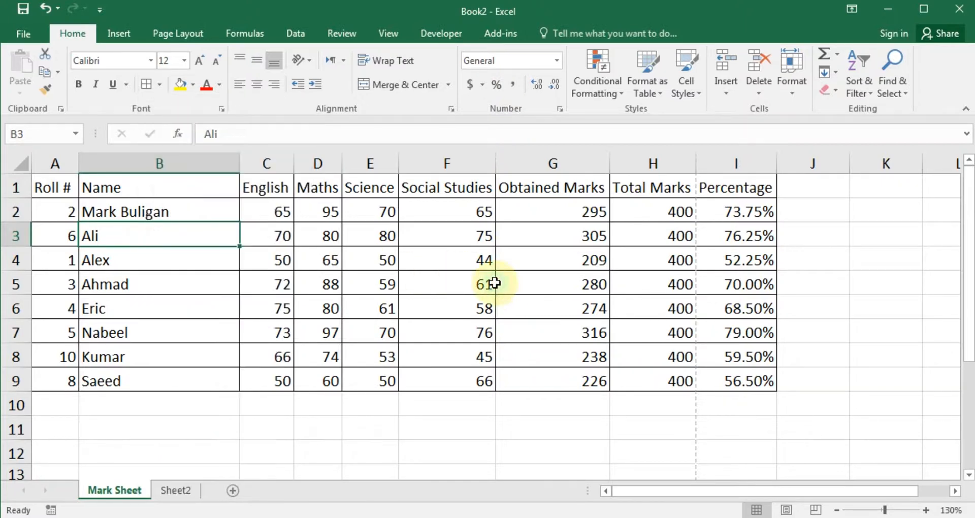
{"action": "left_click", "coordinate": [503, 311]}
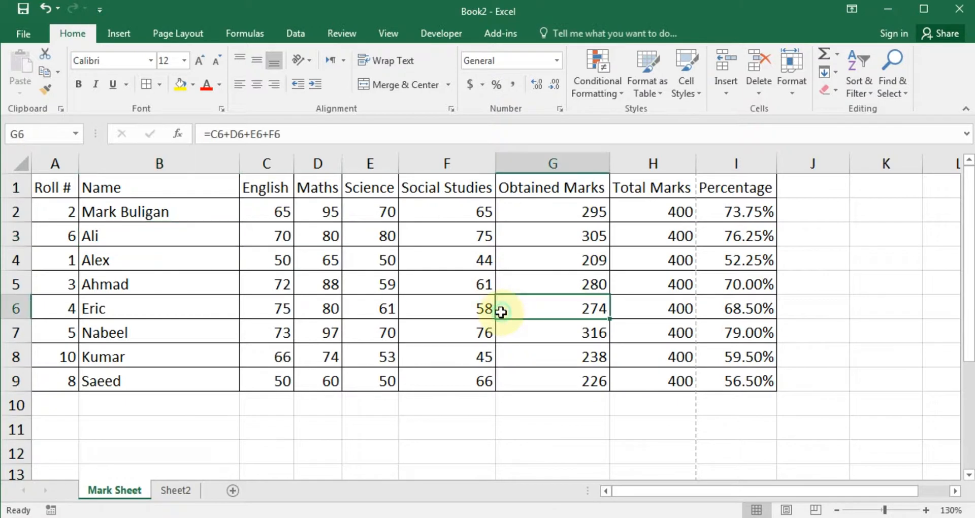
{"action": "left_click", "coordinate": [207, 269]}
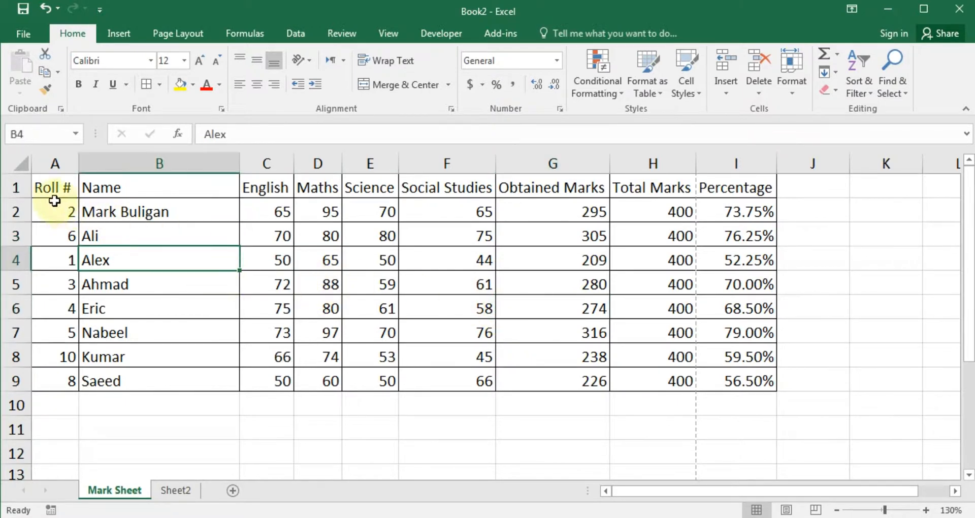
Step: Change the A1:I9 mark table's font from Calibri to Bell MT
{"action": "left_click_drag", "start_coordinate": [63, 188], "coordinate": [734, 379]}
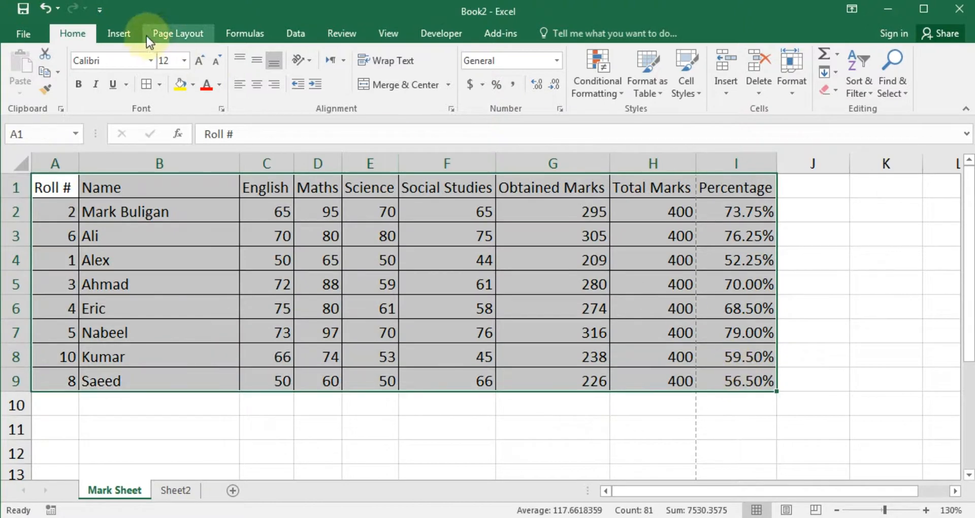
{"action": "left_click", "coordinate": [151, 61]}
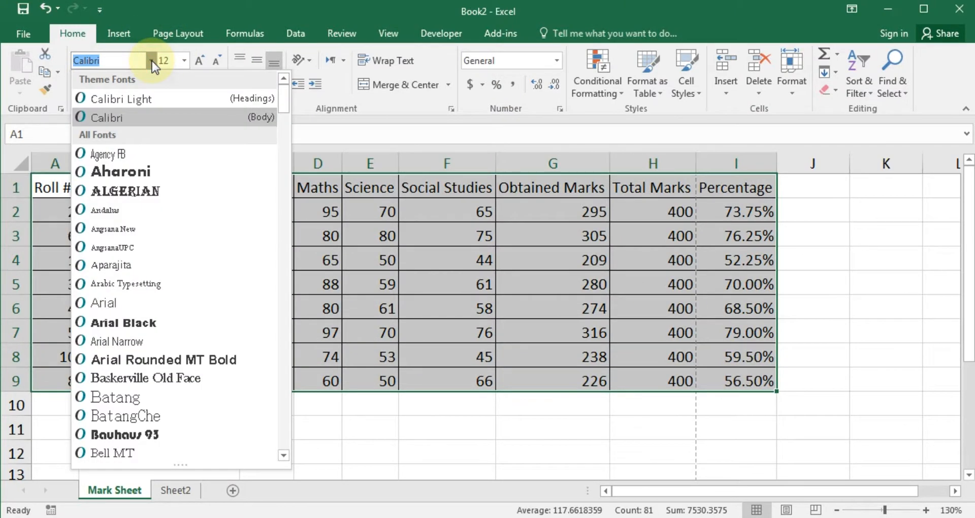
{"action": "scroll", "coordinate": [165, 376], "scroll_direction": "down", "scroll_amount": 1}
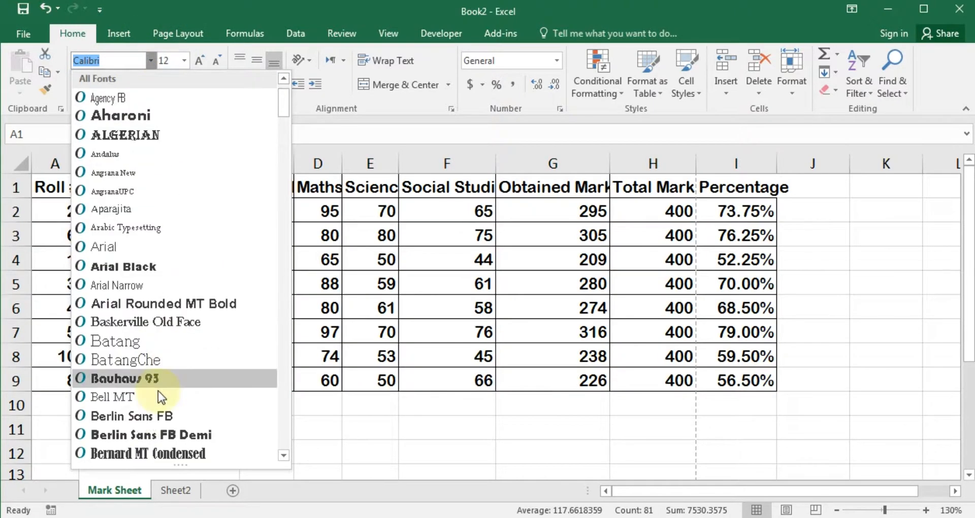
{"action": "left_click", "coordinate": [130, 398]}
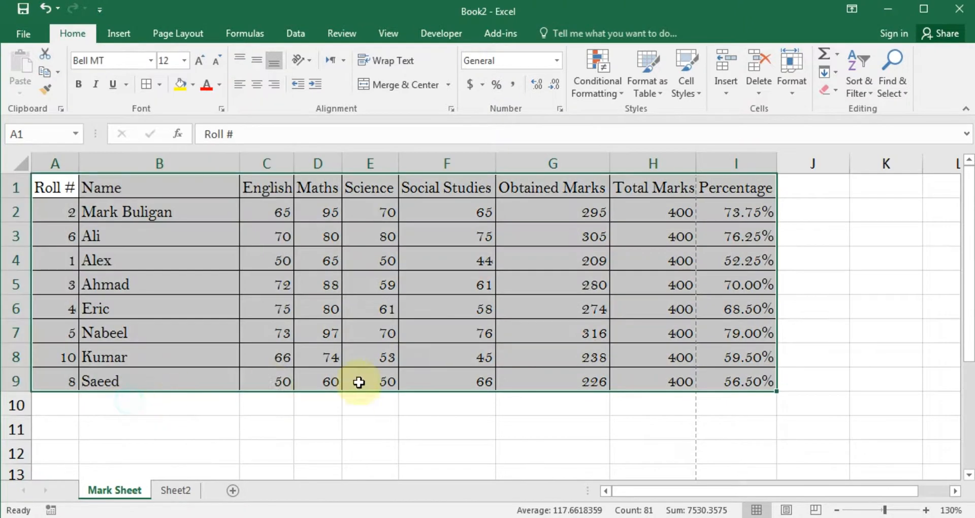
{"action": "left_click", "coordinate": [327, 306]}
{"action": "left_click_drag", "start_coordinate": [63, 187], "coordinate": [565, 260]}
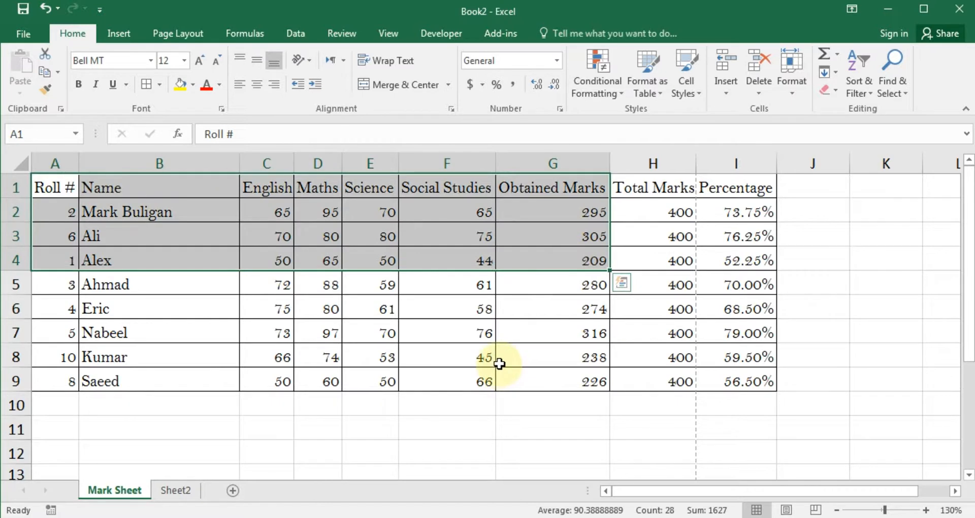
{"action": "left_click", "coordinate": [364, 339]}
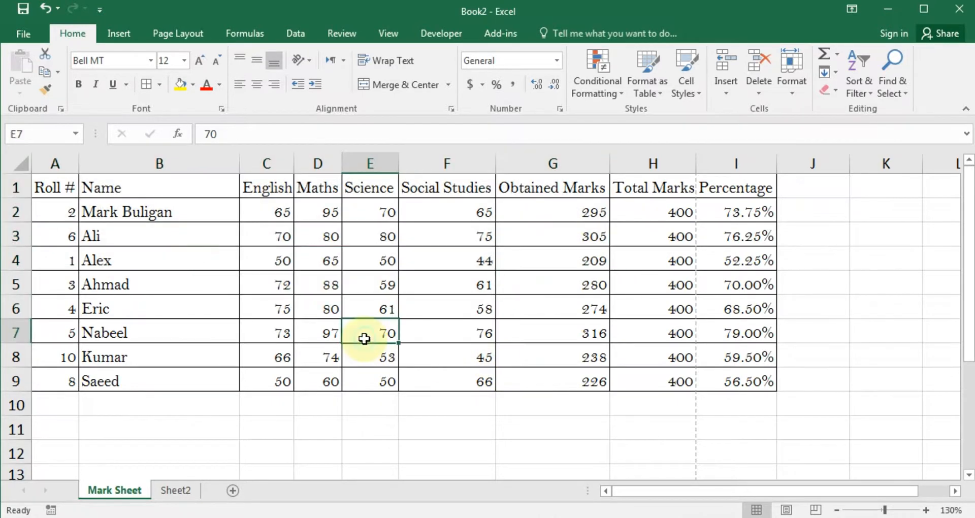
{"action": "left_click", "coordinate": [145, 187]}
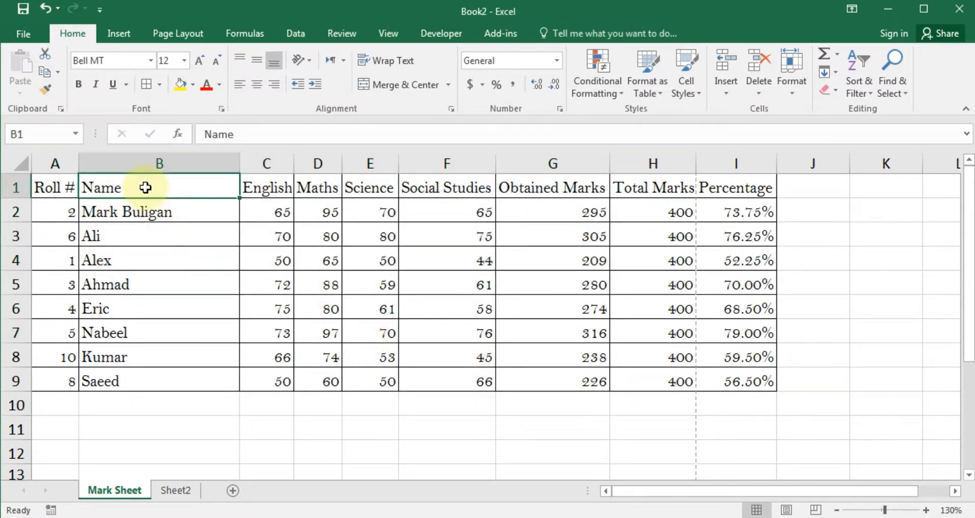
{"action": "left_click", "coordinate": [152, 60]}
{"action": "left_click", "coordinate": [189, 325]}
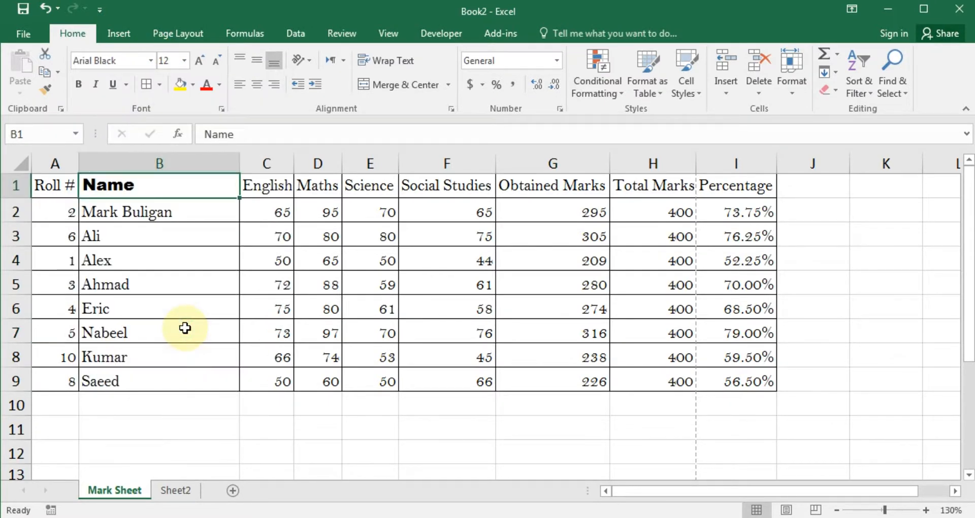
{"action": "key", "text": "ctrl+z"}
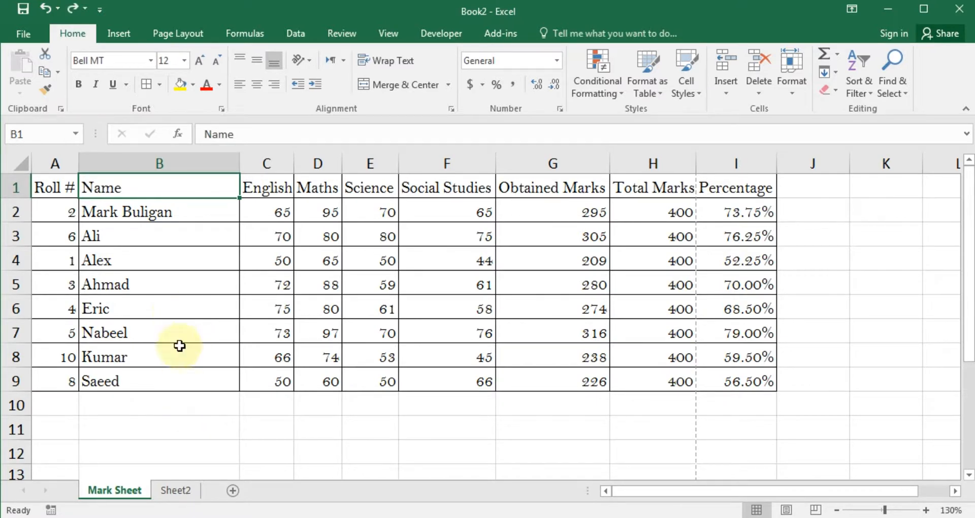
{"action": "left_click", "coordinate": [184, 61]}
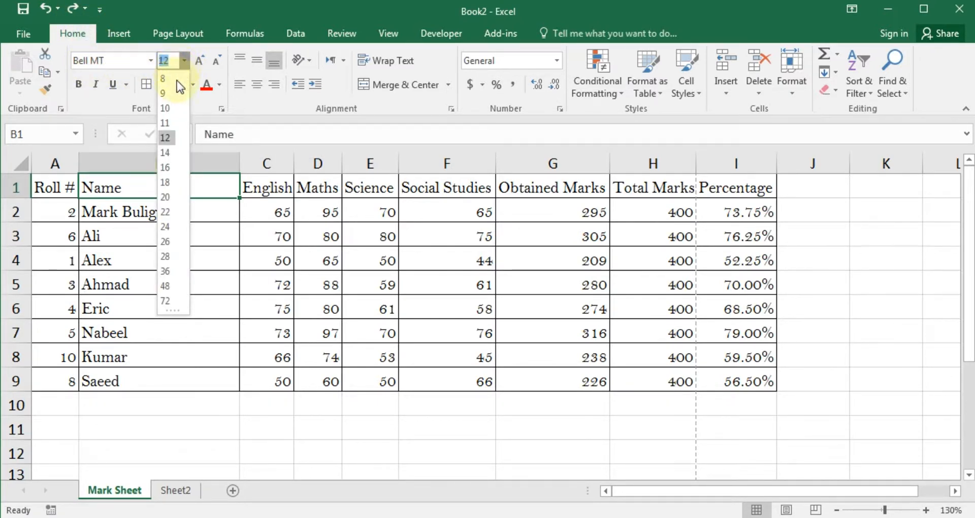
{"action": "left_click", "coordinate": [269, 328]}
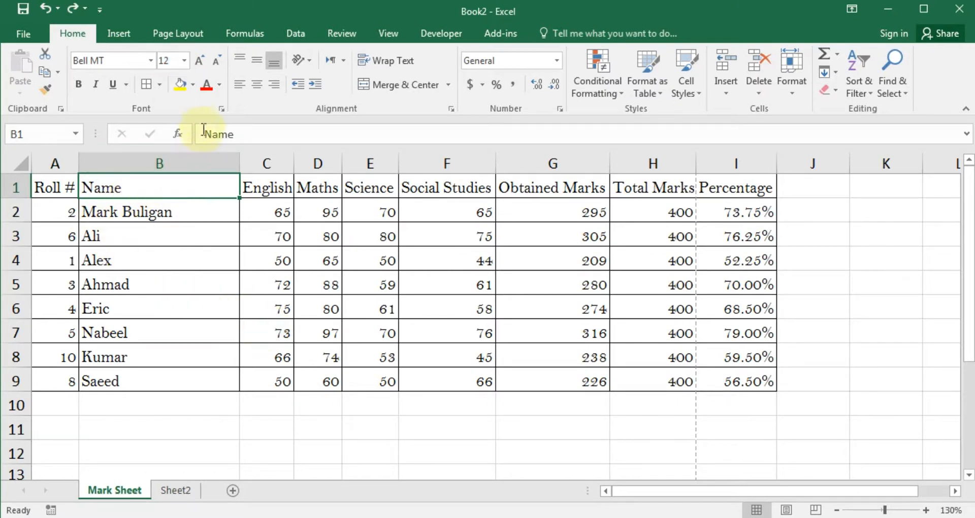
{"action": "left_click", "coordinate": [206, 85]}
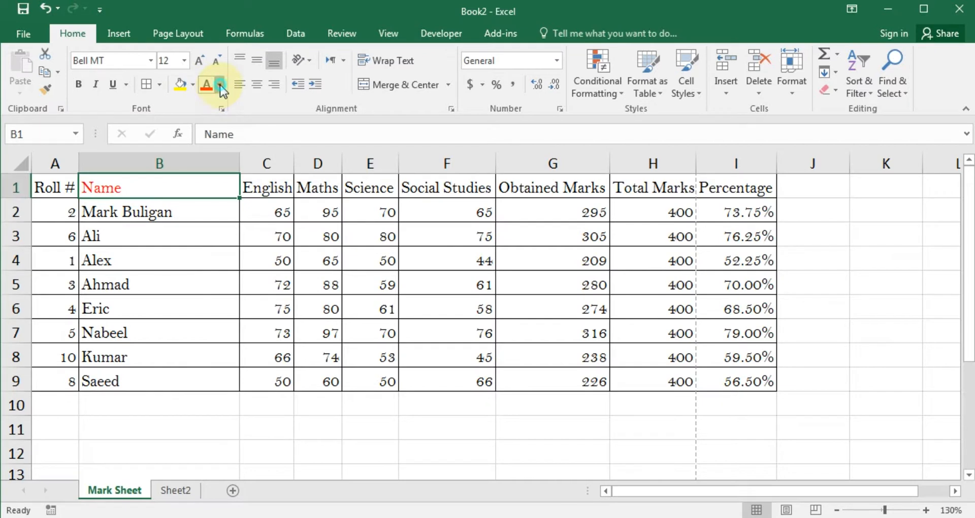
{"action": "left_click", "coordinate": [219, 86]}
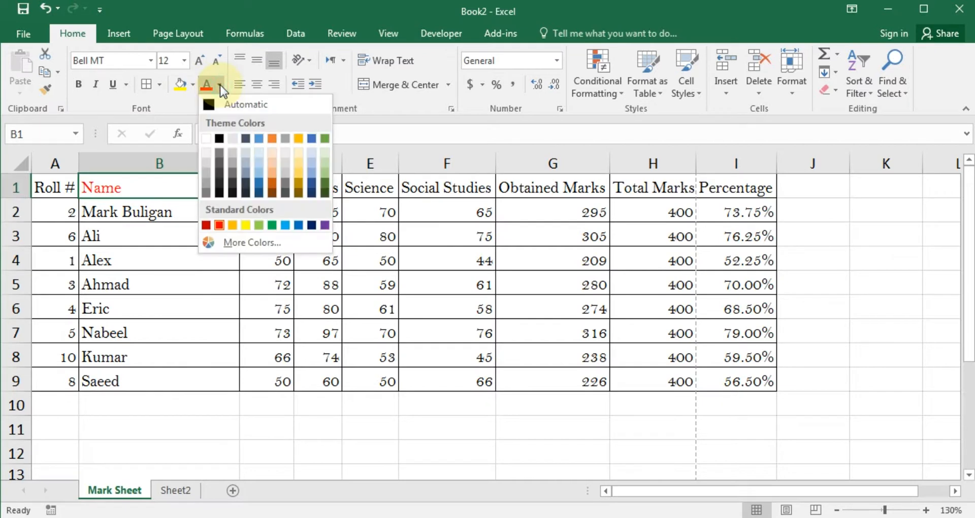
{"action": "left_click", "coordinate": [218, 139]}
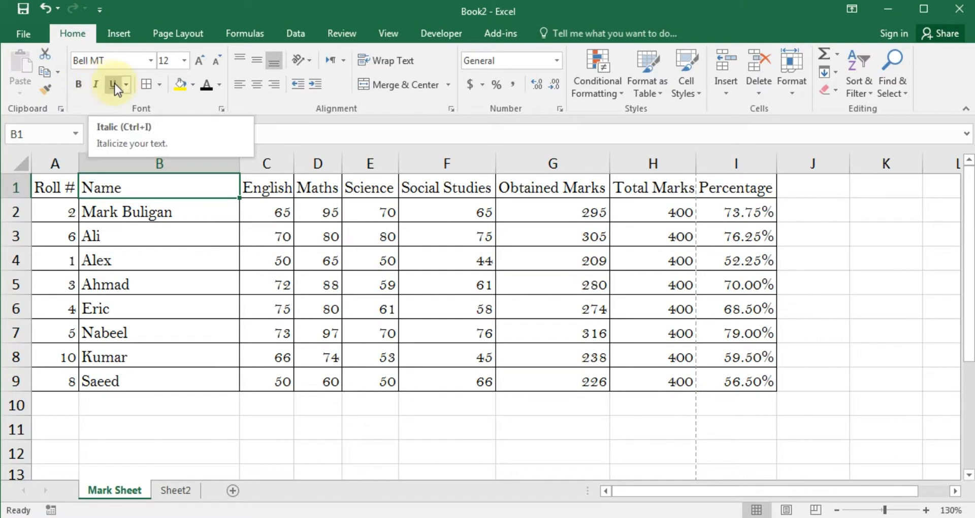
{"action": "left_click", "coordinate": [203, 286]}
{"action": "left_click_drag", "start_coordinate": [48, 188], "coordinate": [375, 260]}
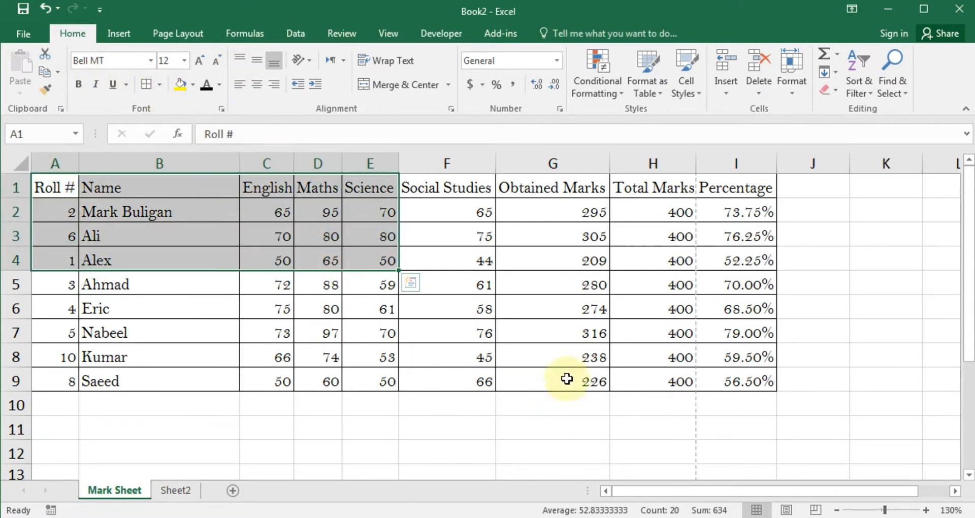
{"action": "left_click", "coordinate": [542, 341]}
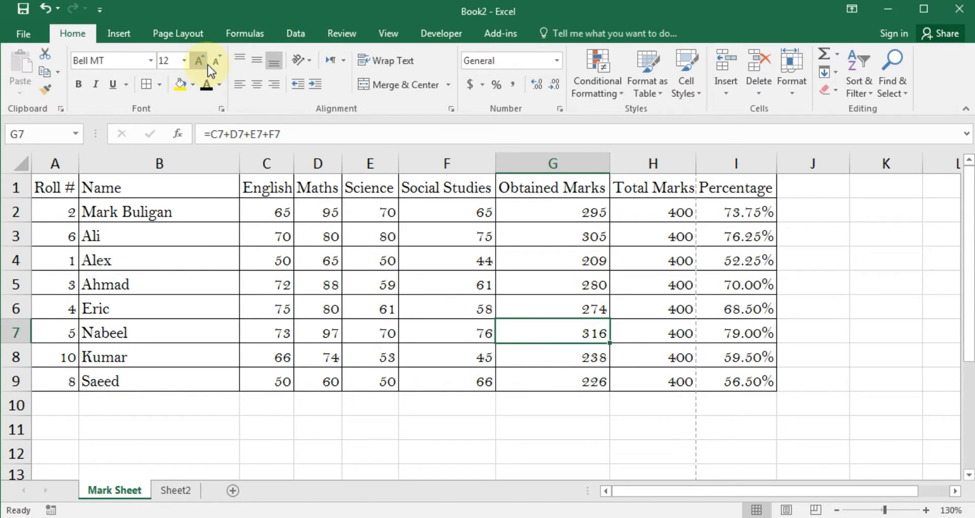
{"action": "left_click", "coordinate": [147, 211]}
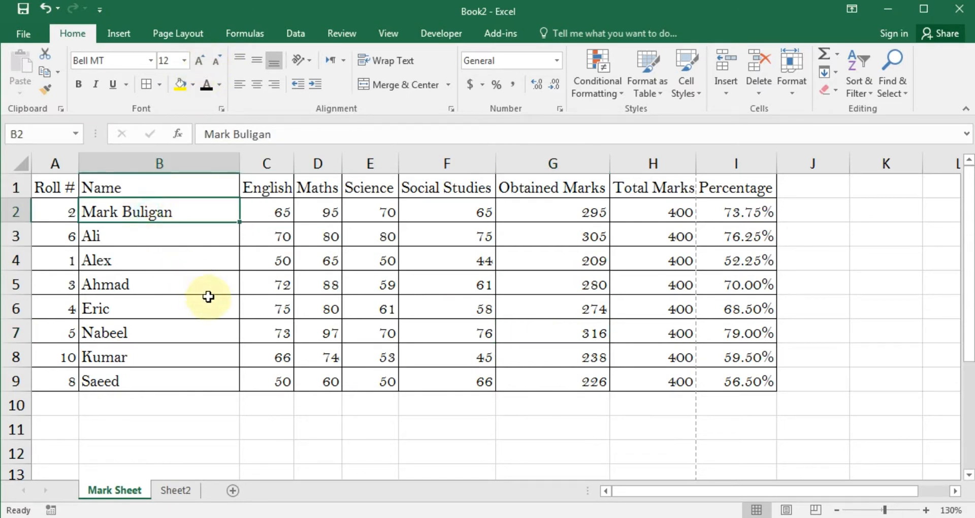
{"action": "left_click", "coordinate": [132, 242]}
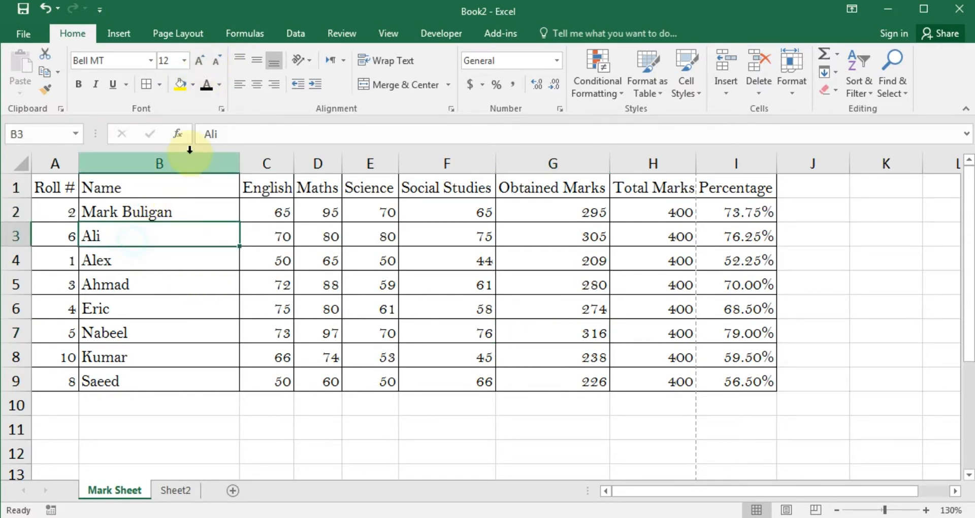
{"action": "left_click", "coordinate": [196, 62]}
{"action": "left_click", "coordinate": [196, 61]}
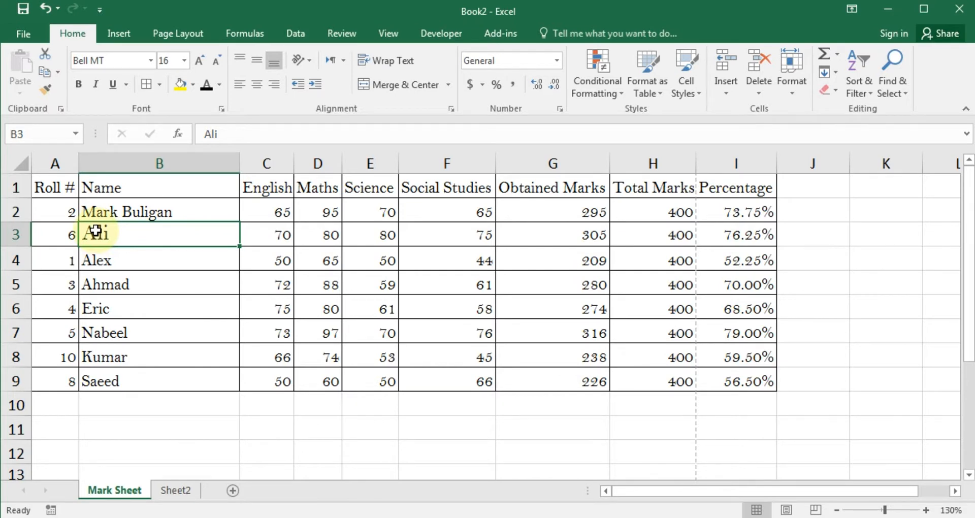
{"action": "left_click", "coordinate": [218, 61]}
{"action": "left_click", "coordinate": [218, 60]}
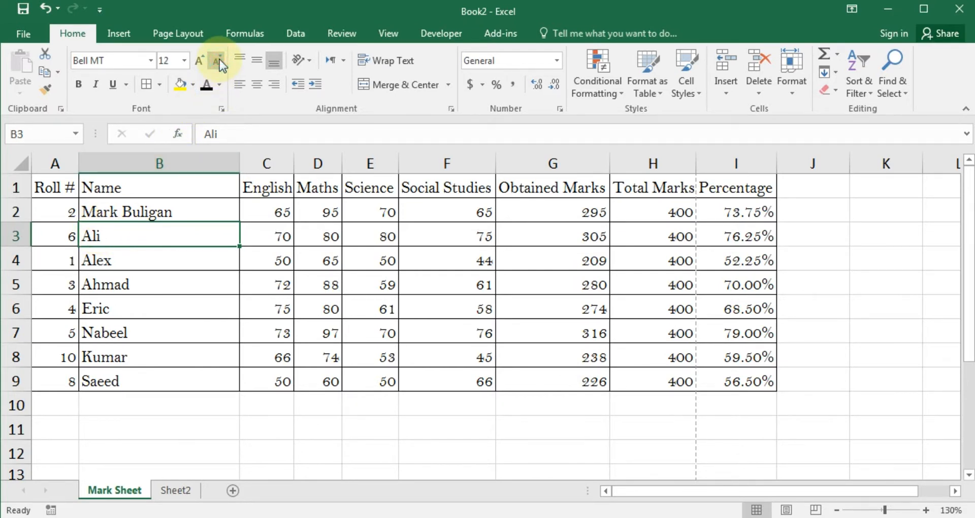
{"action": "left_click", "coordinate": [186, 306]}
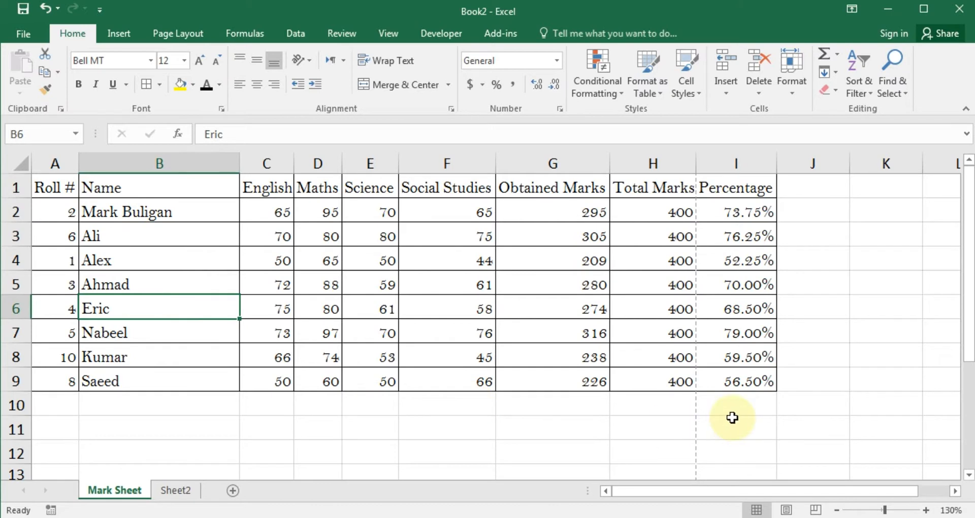
{"action": "left_click", "coordinate": [304, 432]}
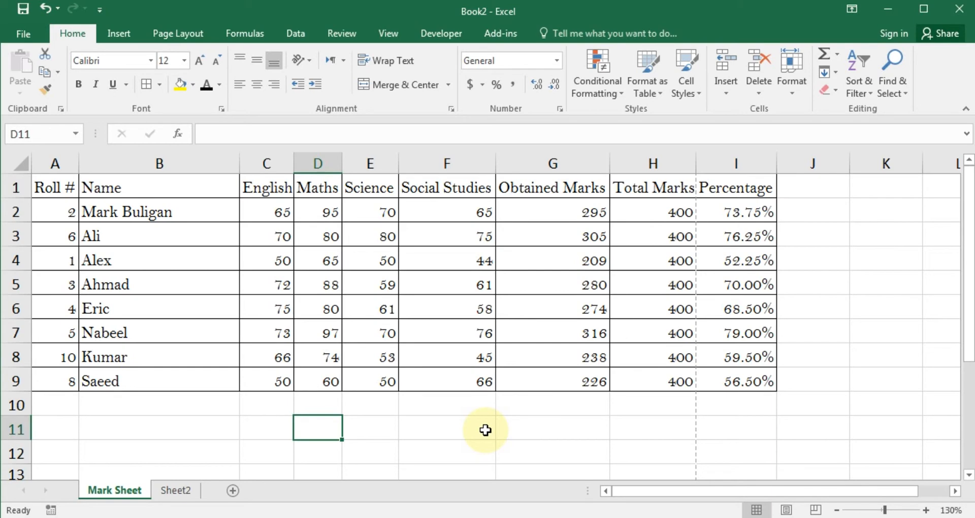
{"action": "scroll", "coordinate": [555, 341], "scroll_direction": "down", "scroll_amount": 2}
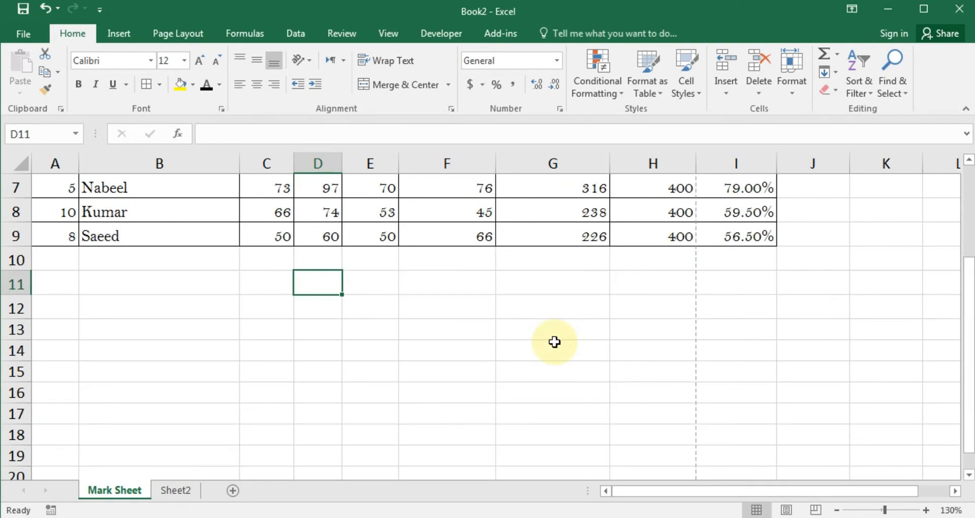
{"action": "scroll", "coordinate": [555, 342], "scroll_direction": "up", "scroll_amount": 2}
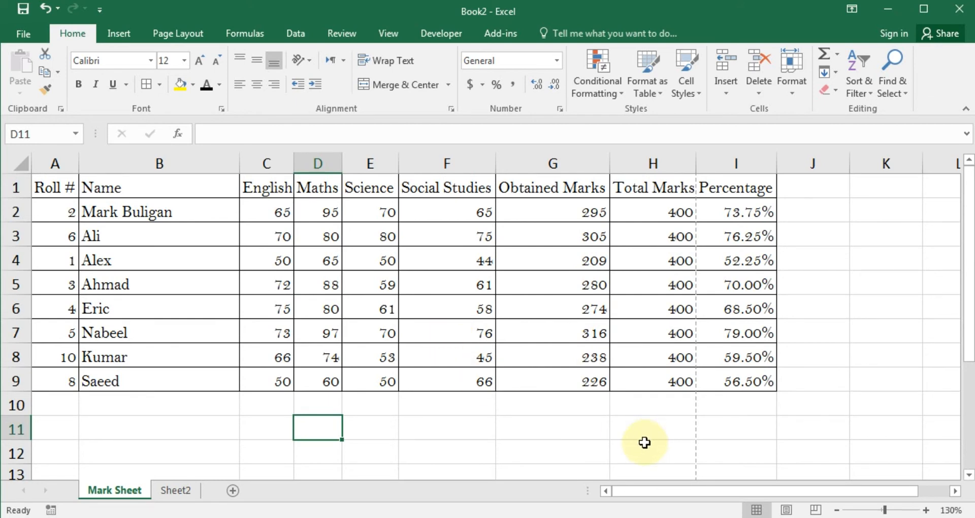
{"action": "left_click", "coordinate": [574, 428]}
{"action": "left_click", "coordinate": [198, 418]}
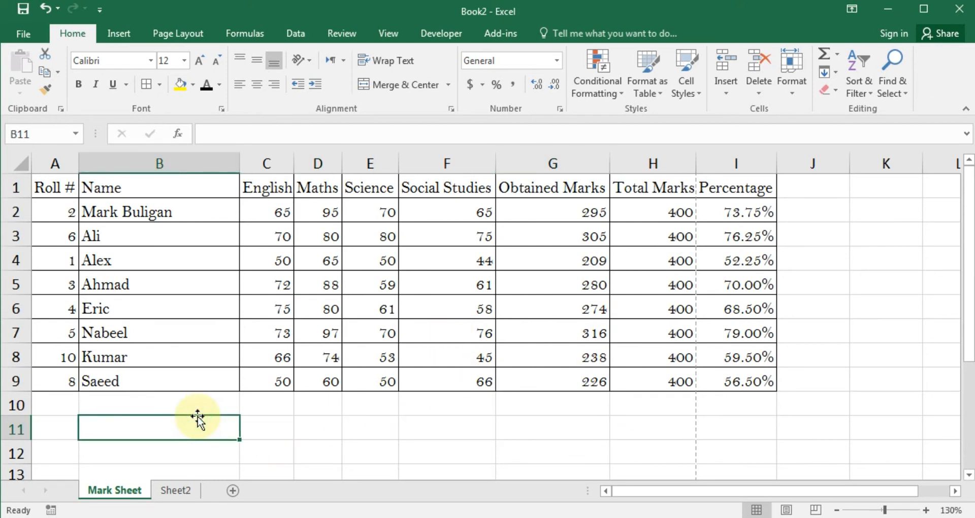